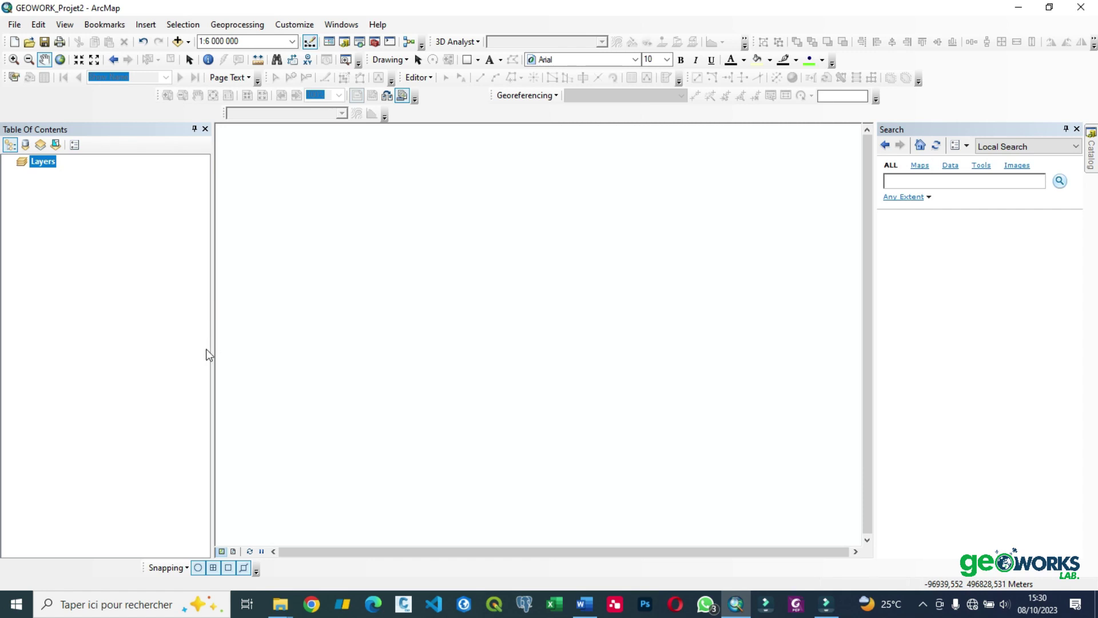
click(19, 25)
click(20, 26)
click(20, 27)
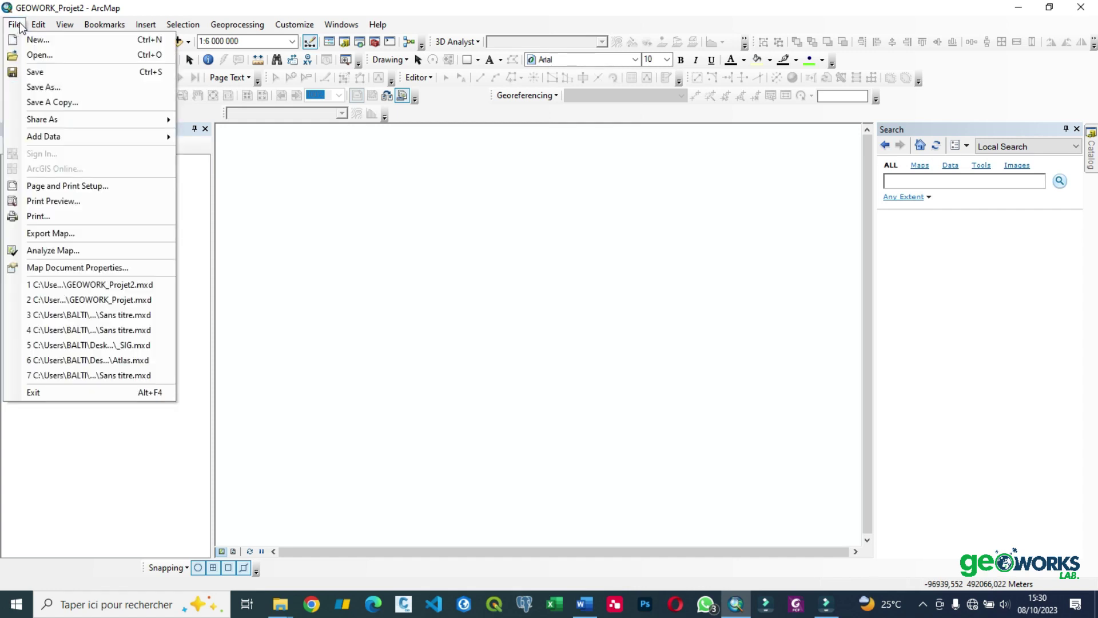
click(20, 27)
click(182, 25)
click(158, 6)
click(16, 26)
click(204, 288)
- Add the raster Gabon.jpg from the Couches raster folder to the Layers data frame and dismiss the spatial reference warning
right_click(48, 165)
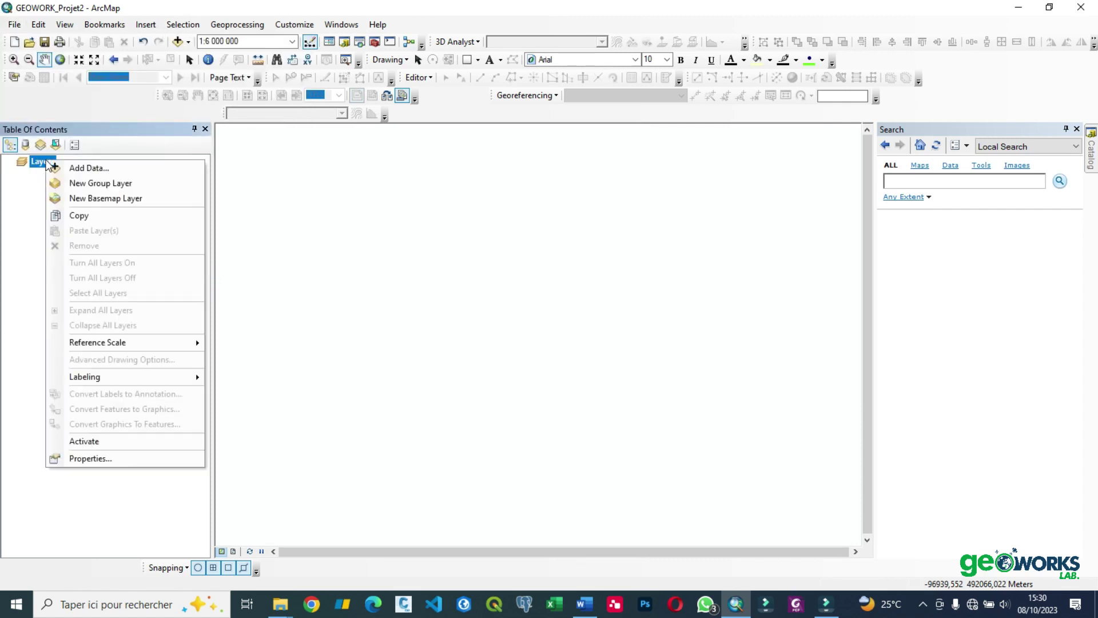
click(89, 168)
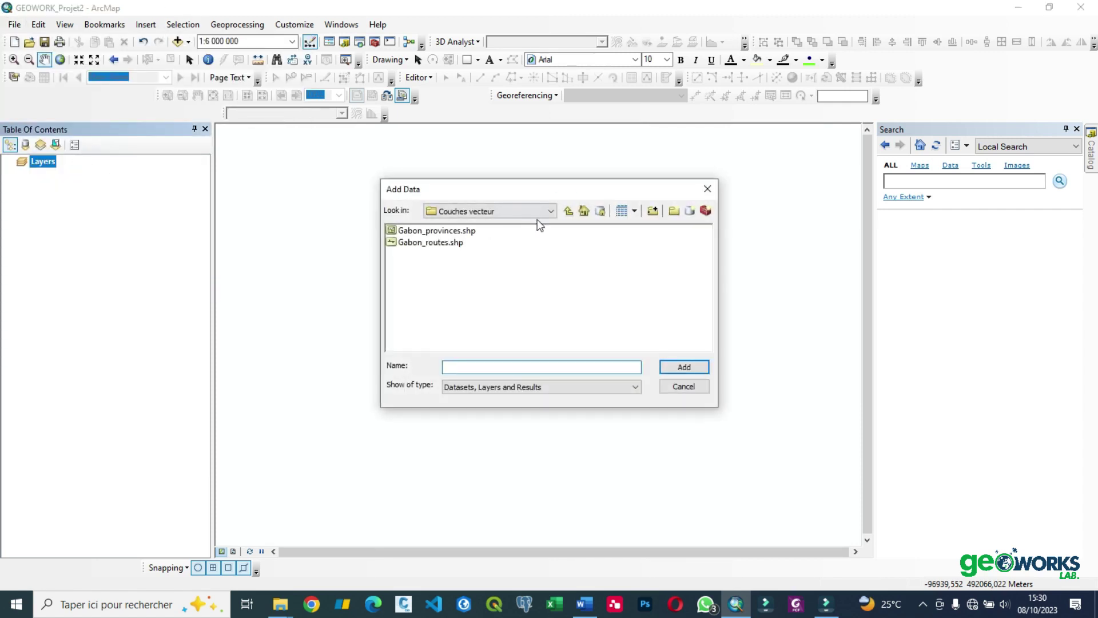
click(568, 211)
double_click(438, 231)
click(416, 230)
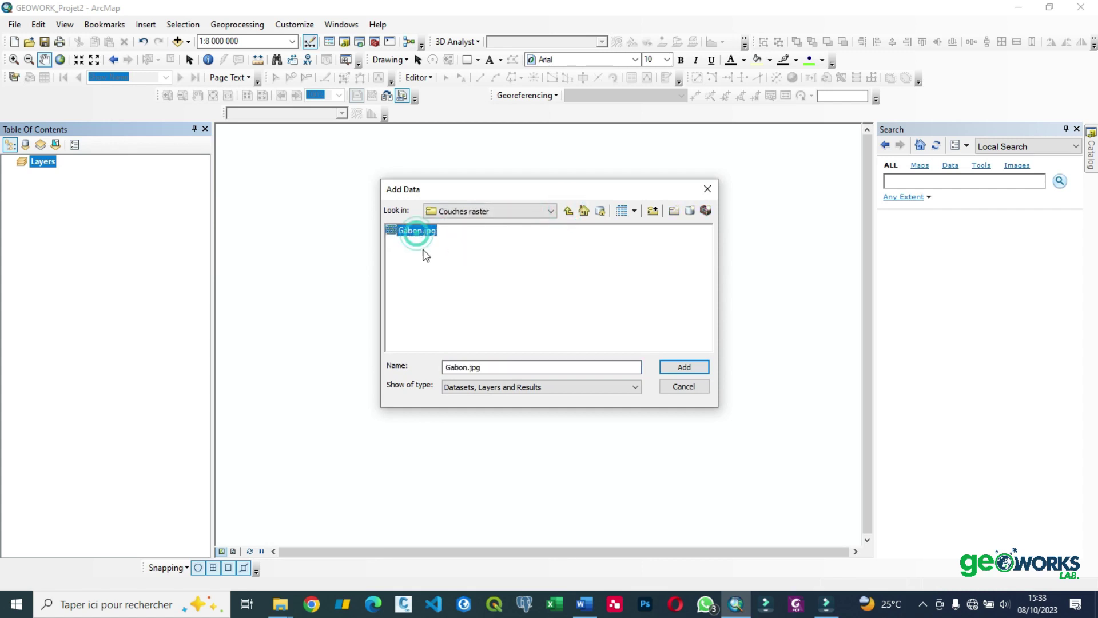
click(676, 368)
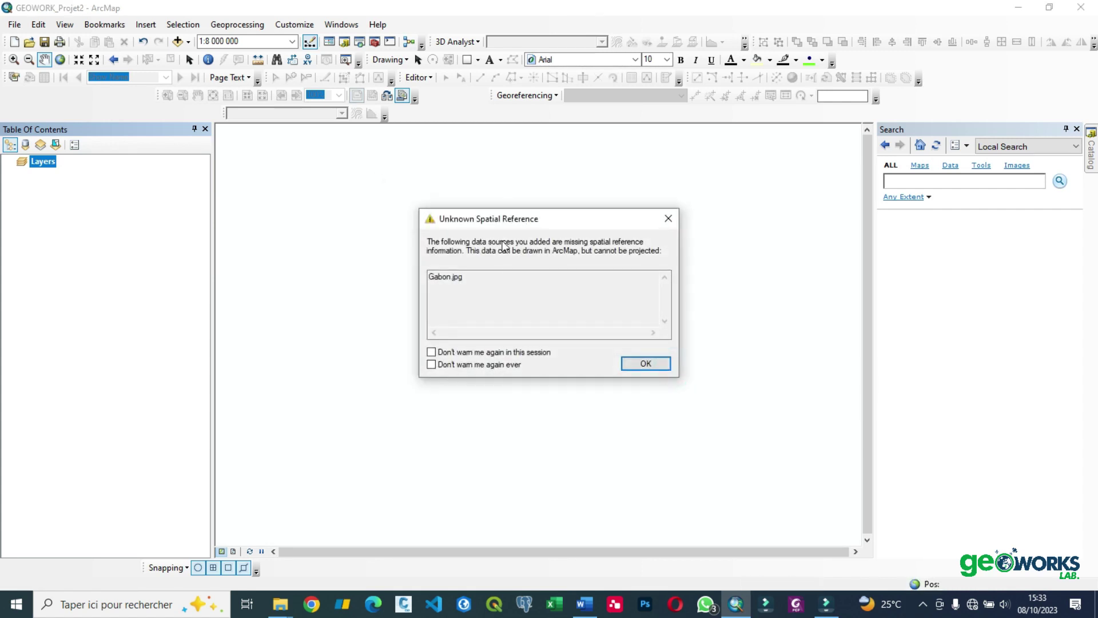
drag(472, 220, 403, 176)
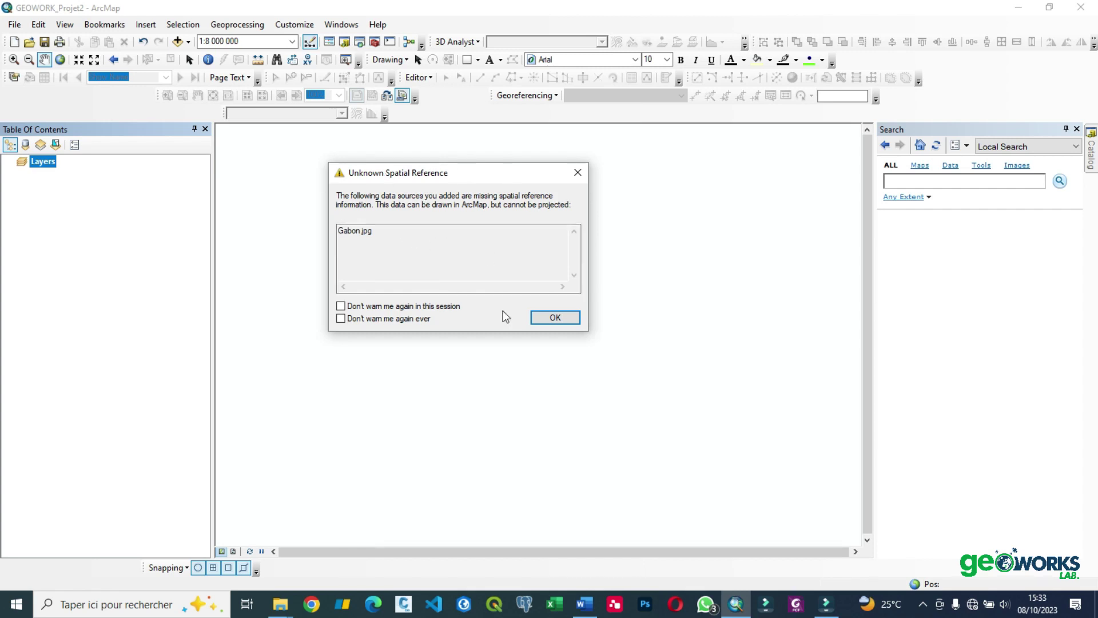
click(553, 319)
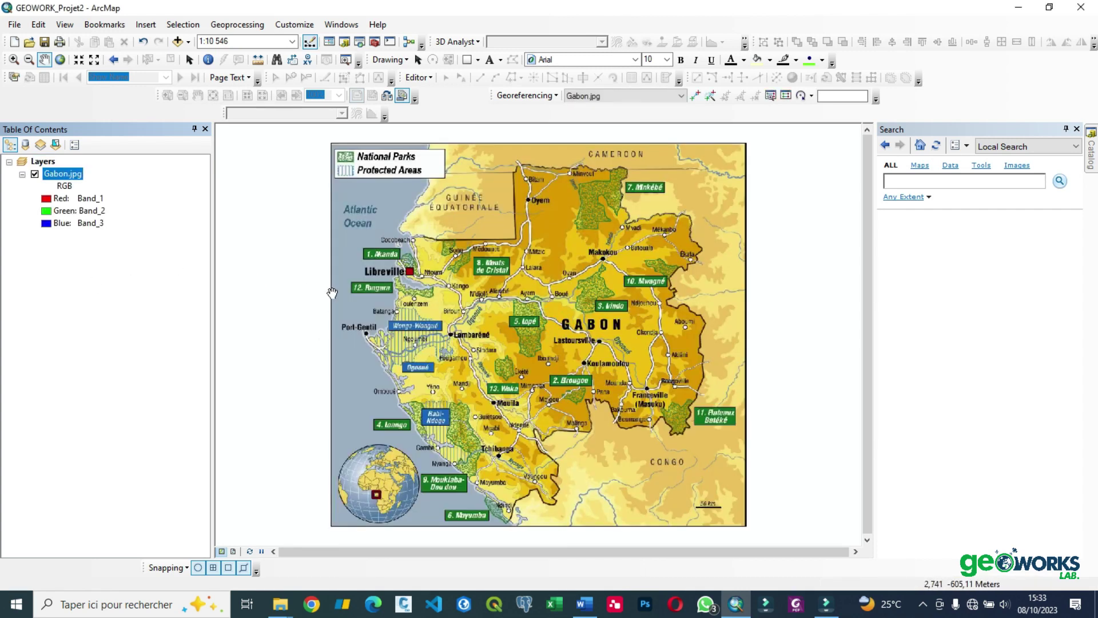
- Add the Gabon_routes.shp shapefile from the Couches vecteur folder to the Layers data frame
right_click(53, 163)
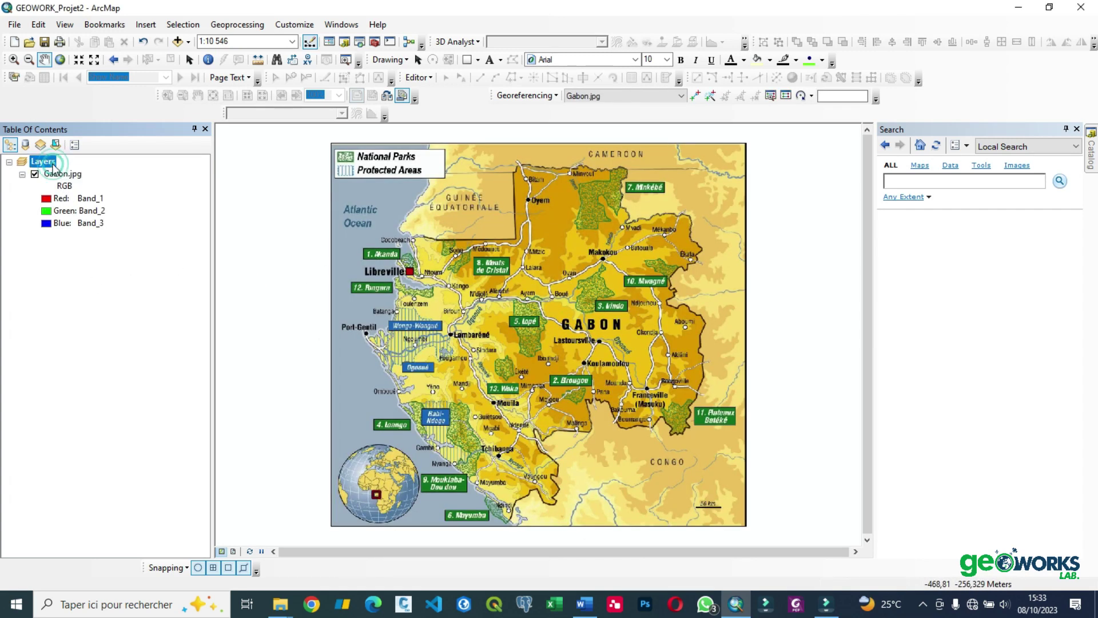
click(98, 170)
drag(500, 198, 525, 270)
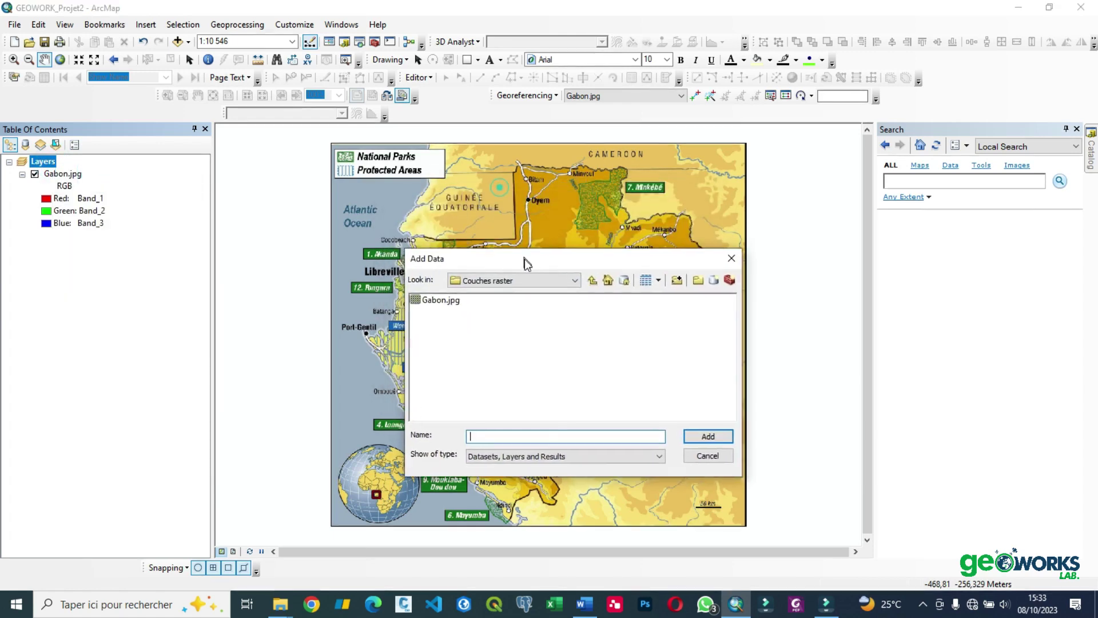
click(594, 283)
click(469, 314)
double_click(469, 315)
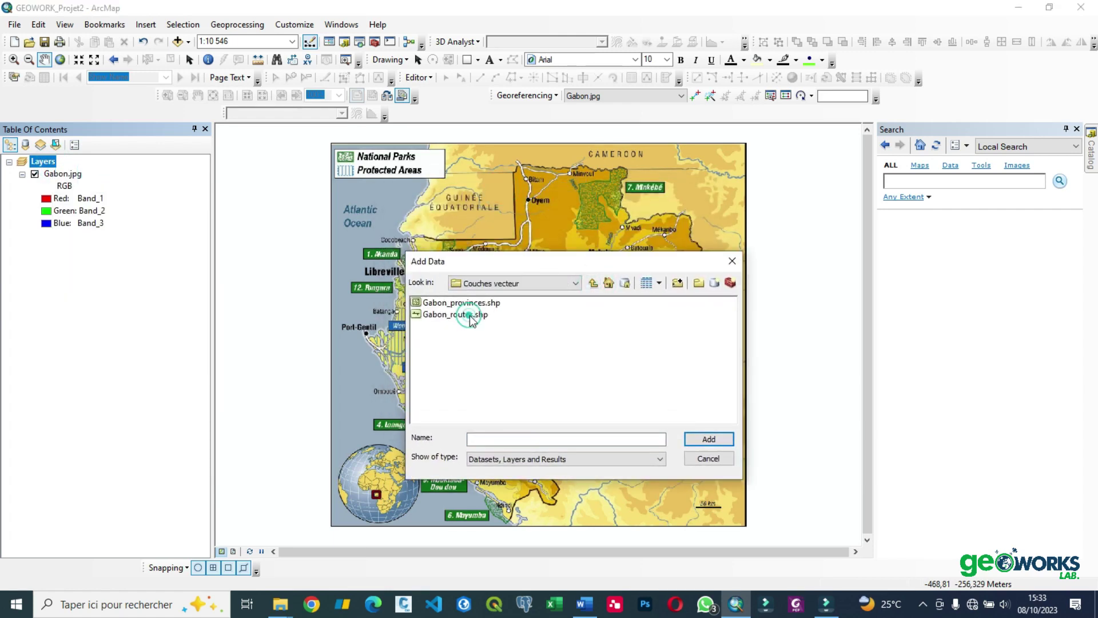
click(455, 315)
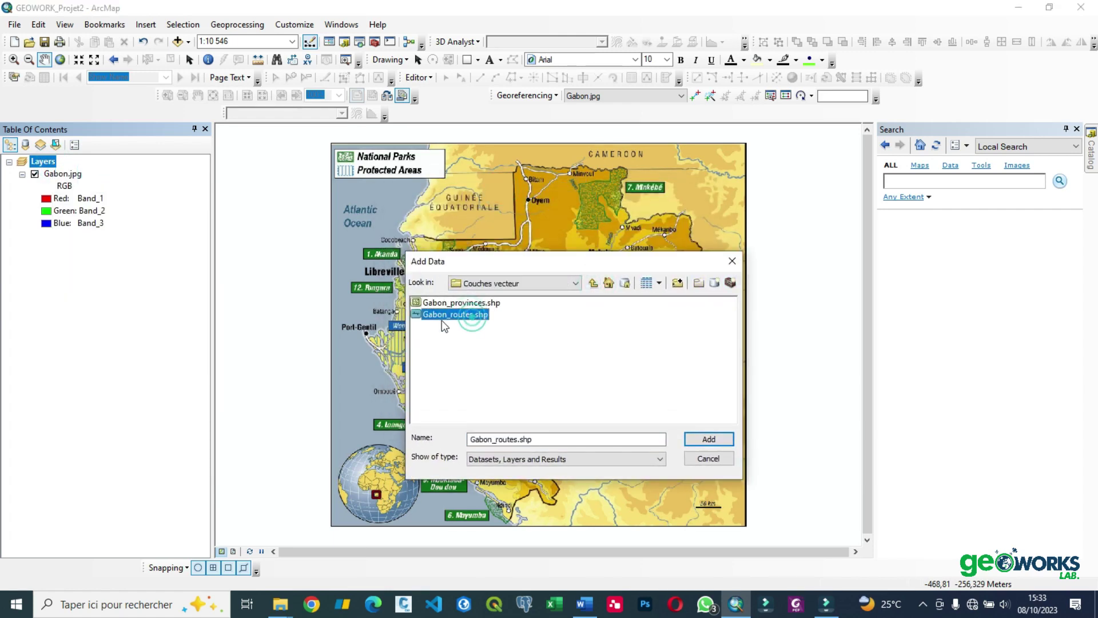
click(713, 439)
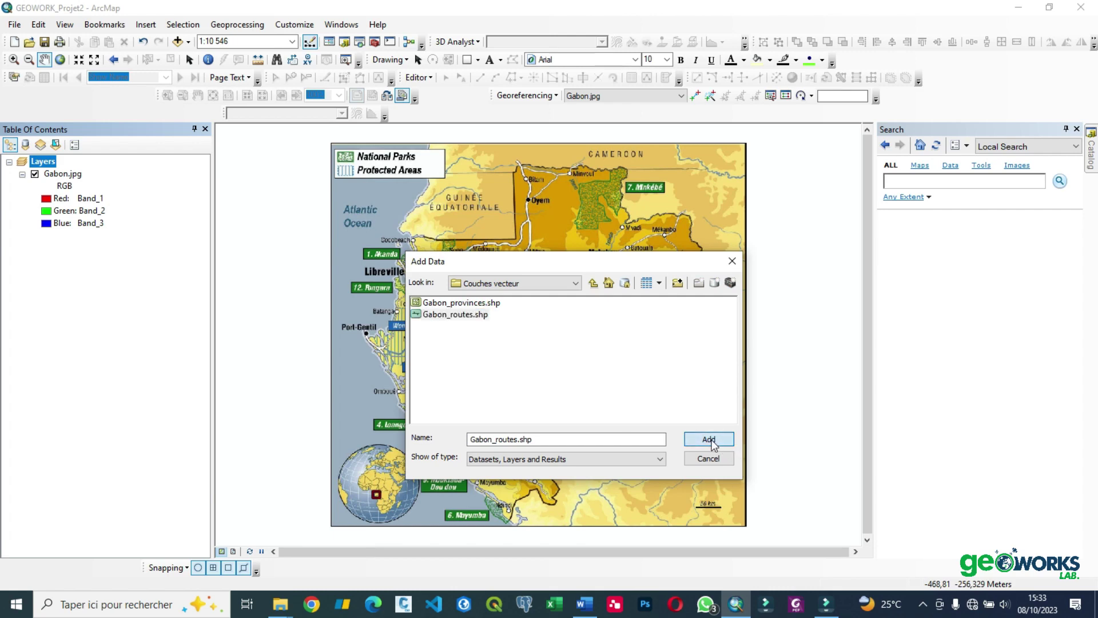
- Add the Gabon_provinces.shp shapefile from the Couches vecteur folder to the Layers data frame
click(44, 163)
right_click(45, 165)
click(81, 170)
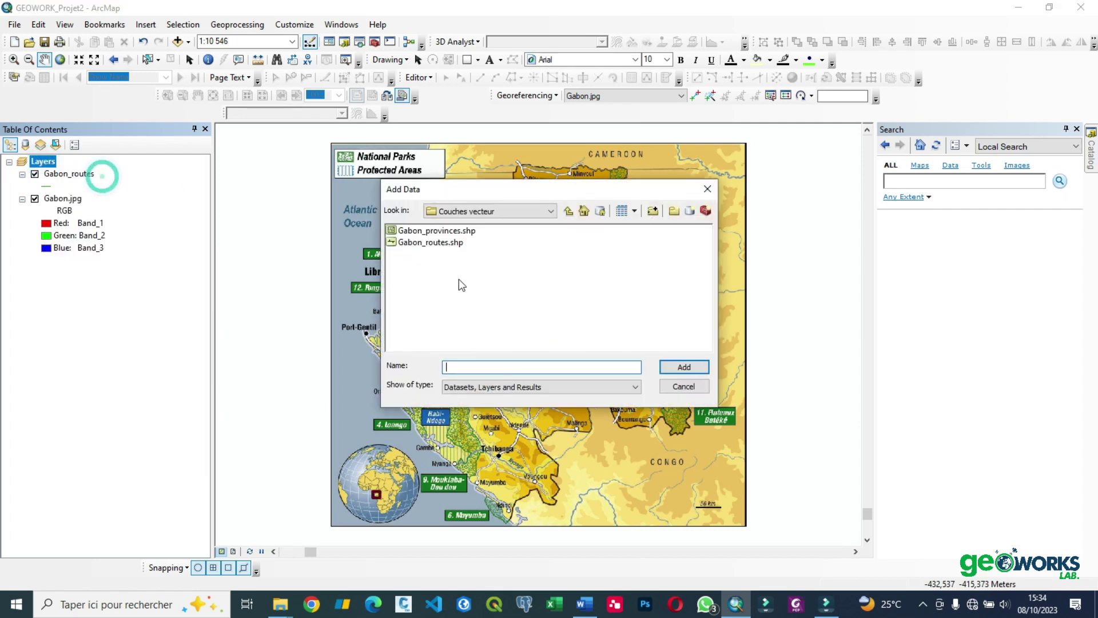
click(457, 231)
click(695, 368)
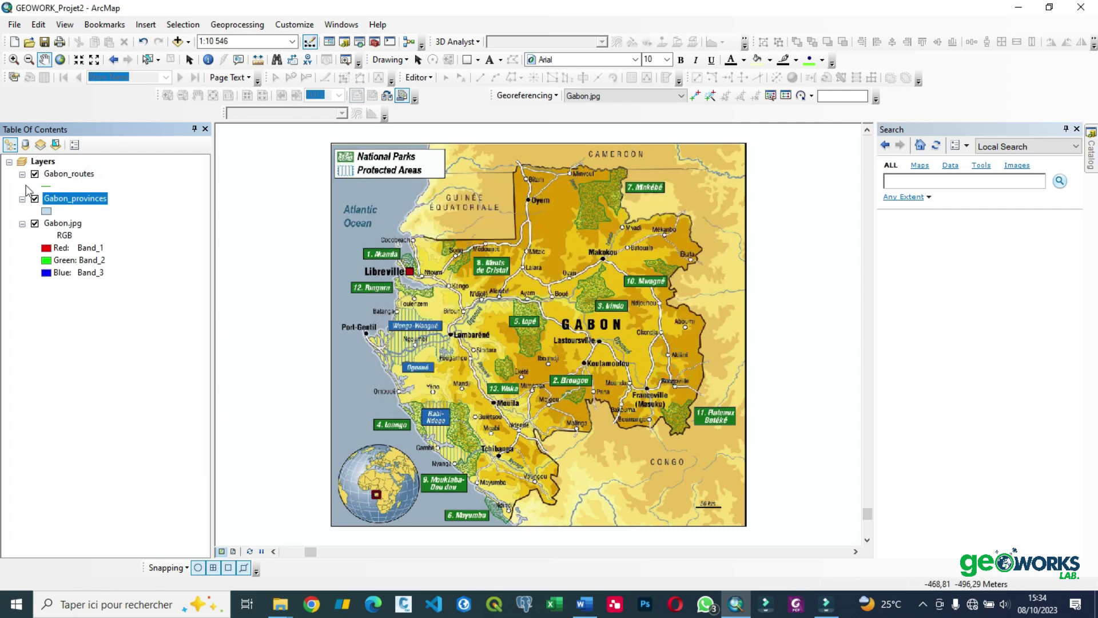
click(37, 227)
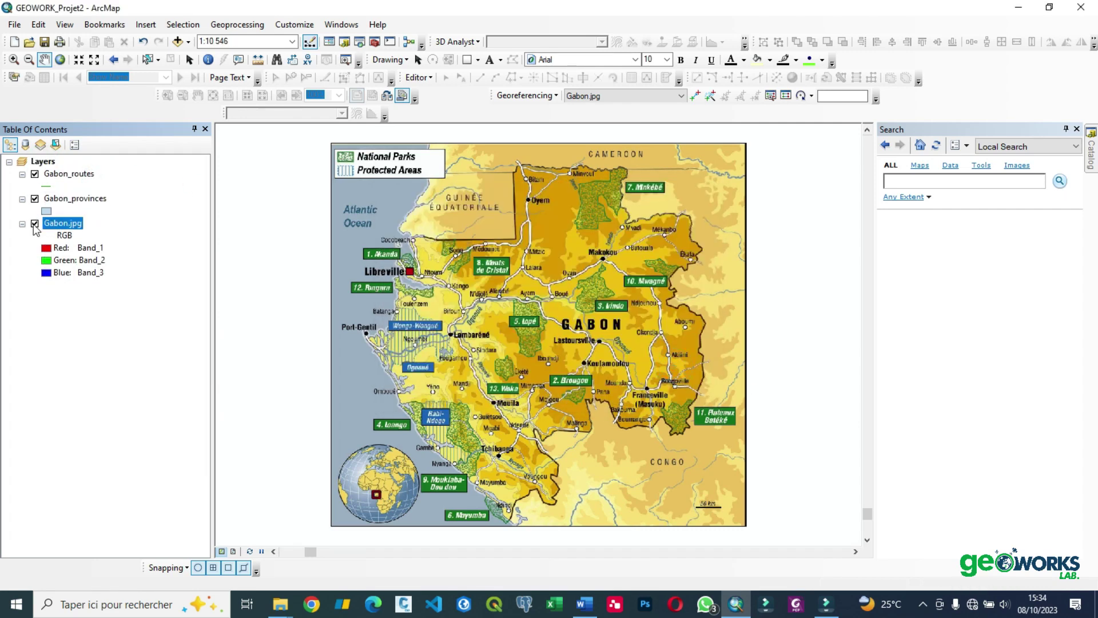
click(35, 224)
click(35, 224)
click(35, 223)
click(35, 223)
right_click(65, 229)
- Zoom the map to the full extent of the Gabon_provinces layer
click(74, 198)
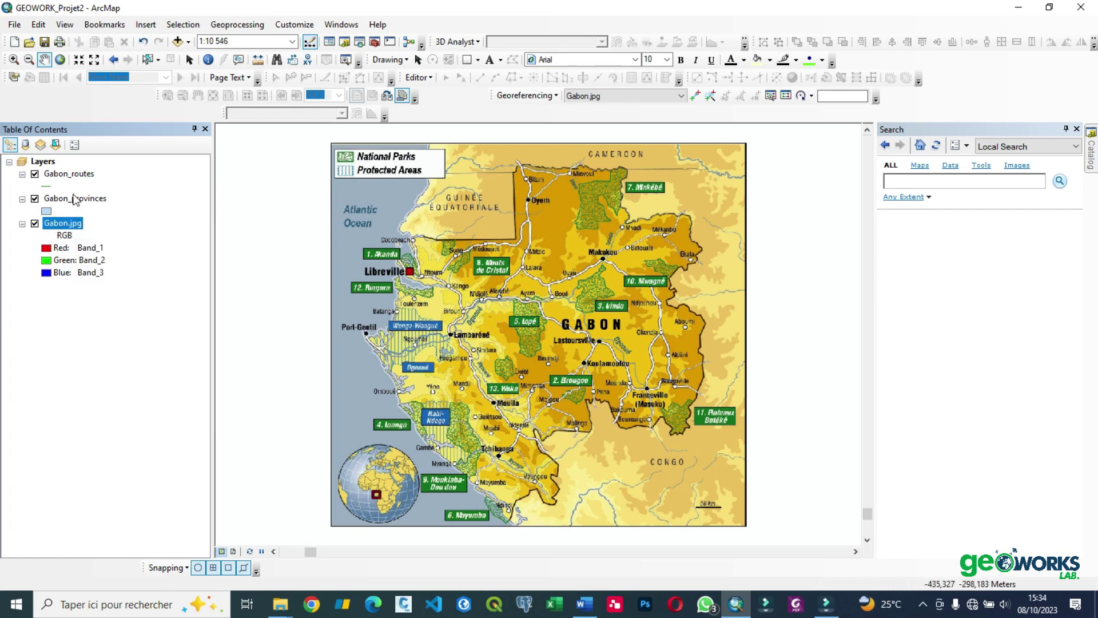
click(74, 198)
right_click(77, 199)
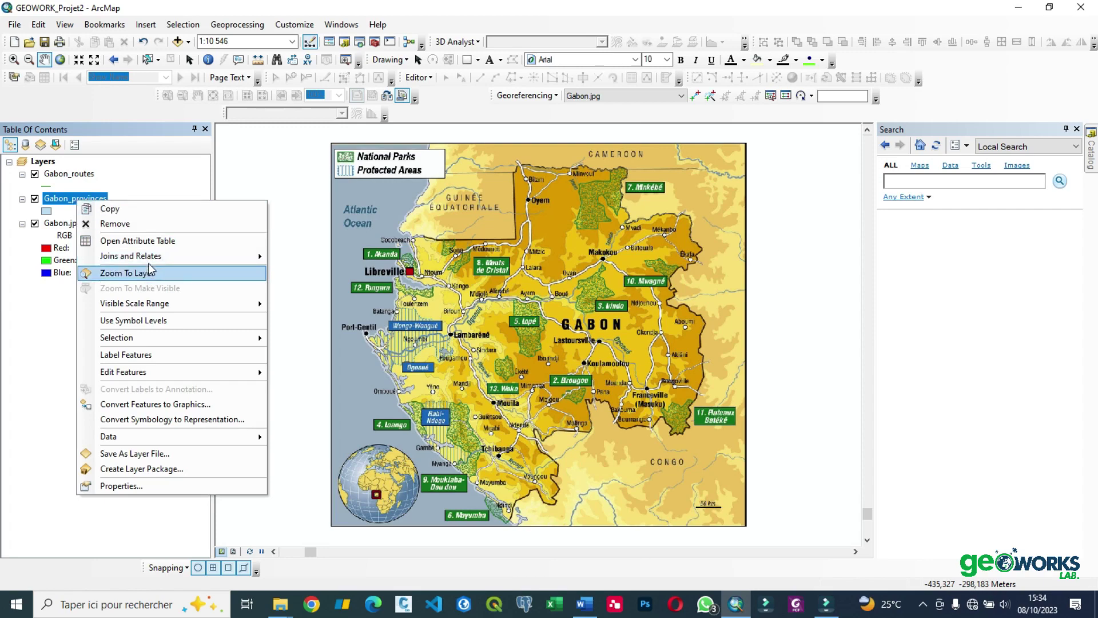
click(132, 272)
scroll(605, 332, down, 2)
scroll(605, 332, up, 2)
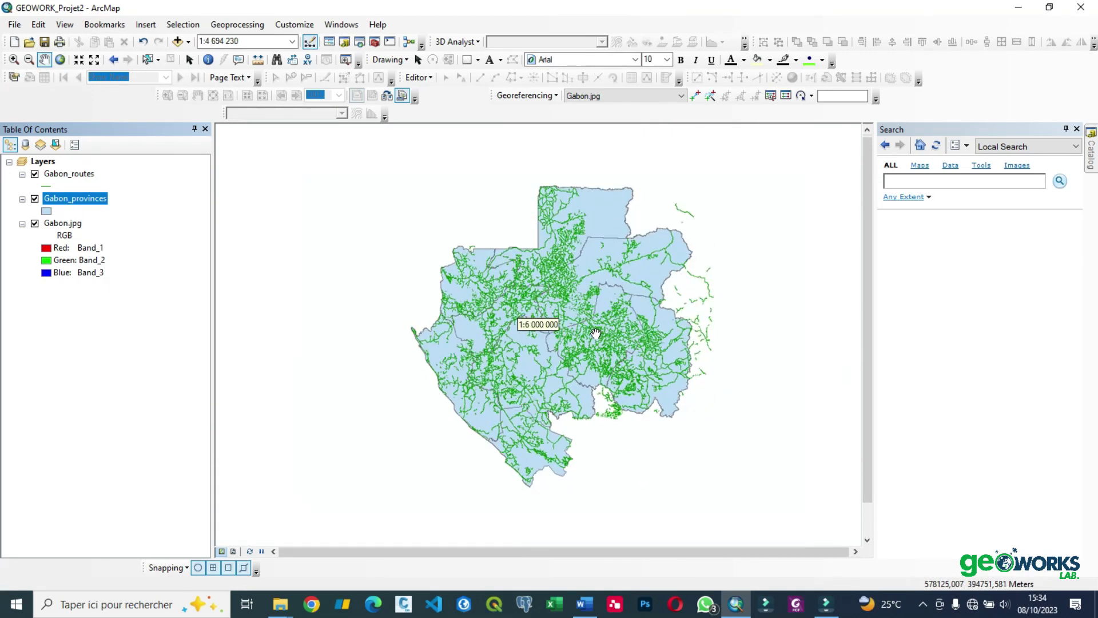
- Examine the projected coordinate system and other data source details in the Gabon_provinces layer's properties
right_click(84, 200)
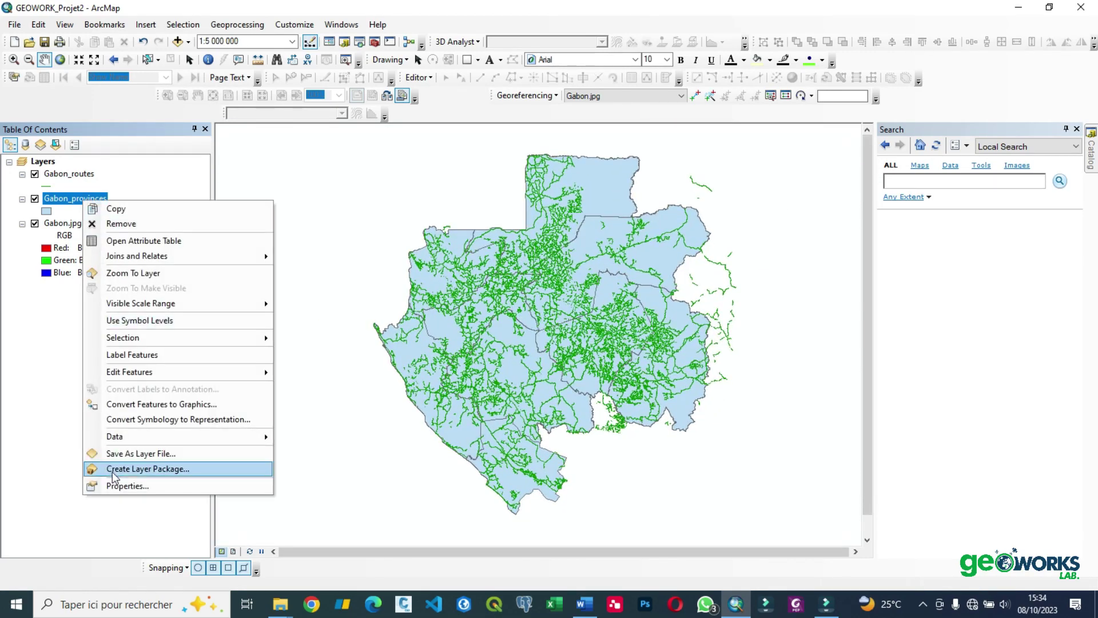
click(126, 484)
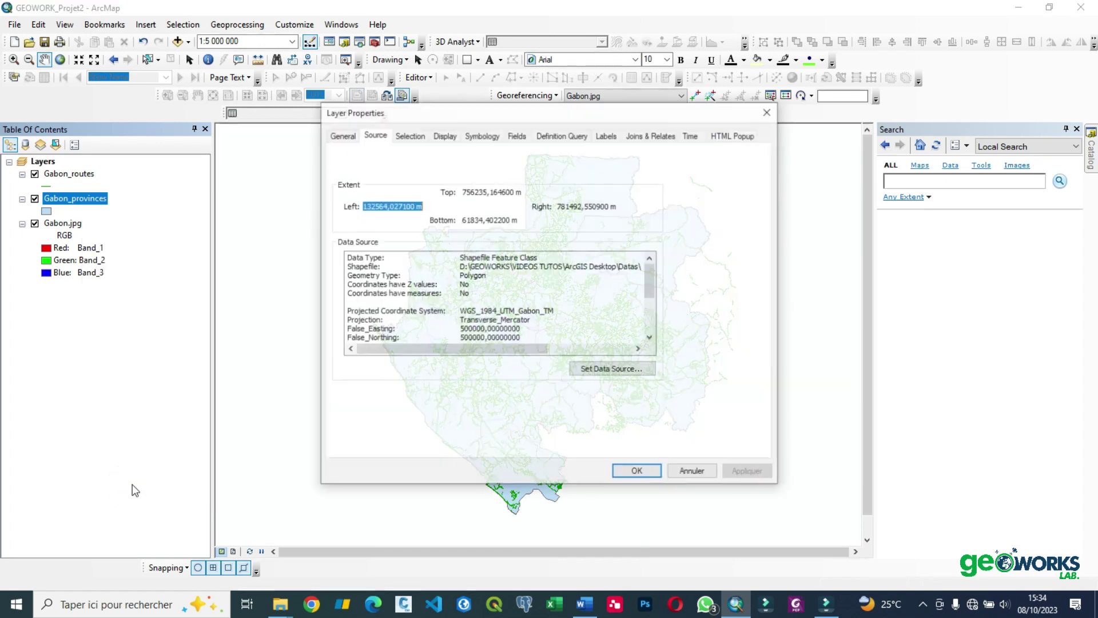
scroll(537, 278, down, 4)
scroll(537, 278, up, 4)
scroll(532, 286, down, 3)
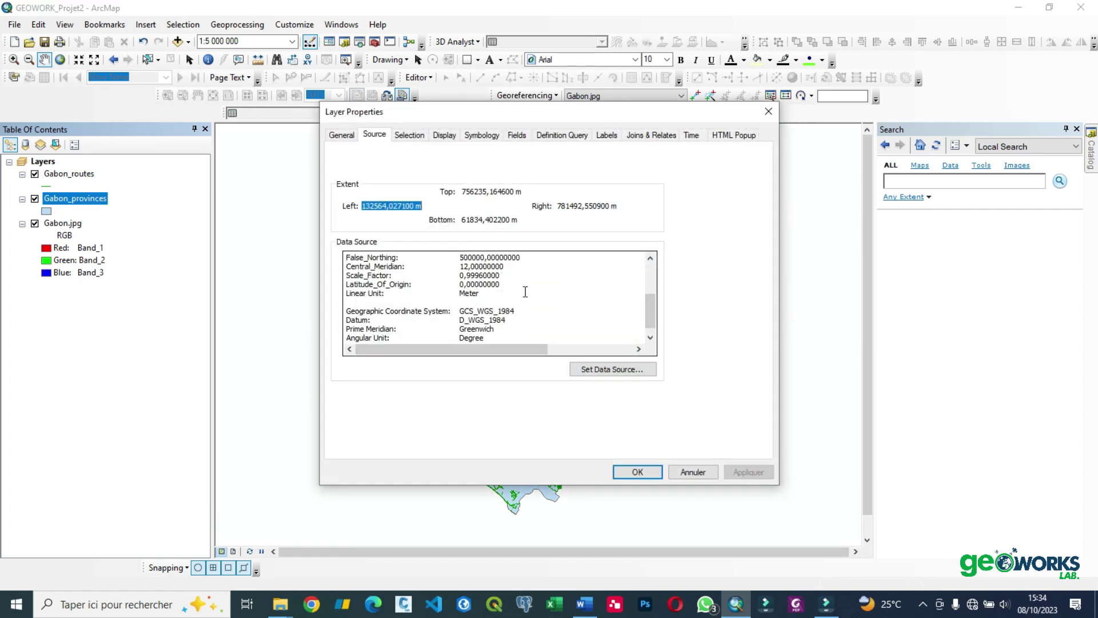
scroll(525, 292, up, 2)
double_click(463, 293)
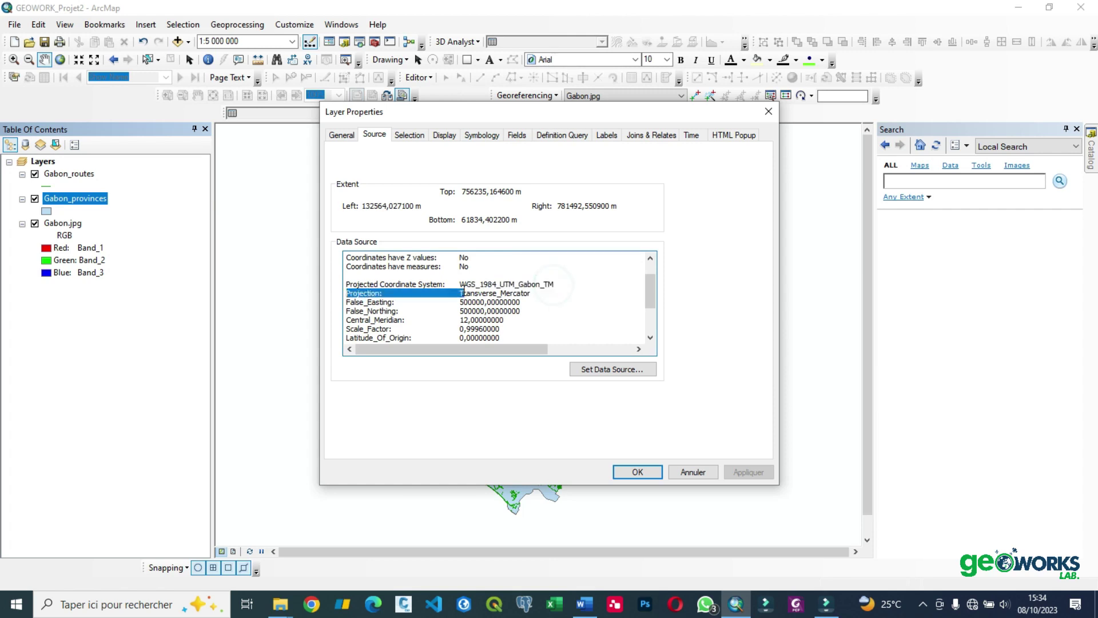
drag(555, 285, 555, 313)
scroll(507, 306, down, 3)
scroll(510, 306, up, 3)
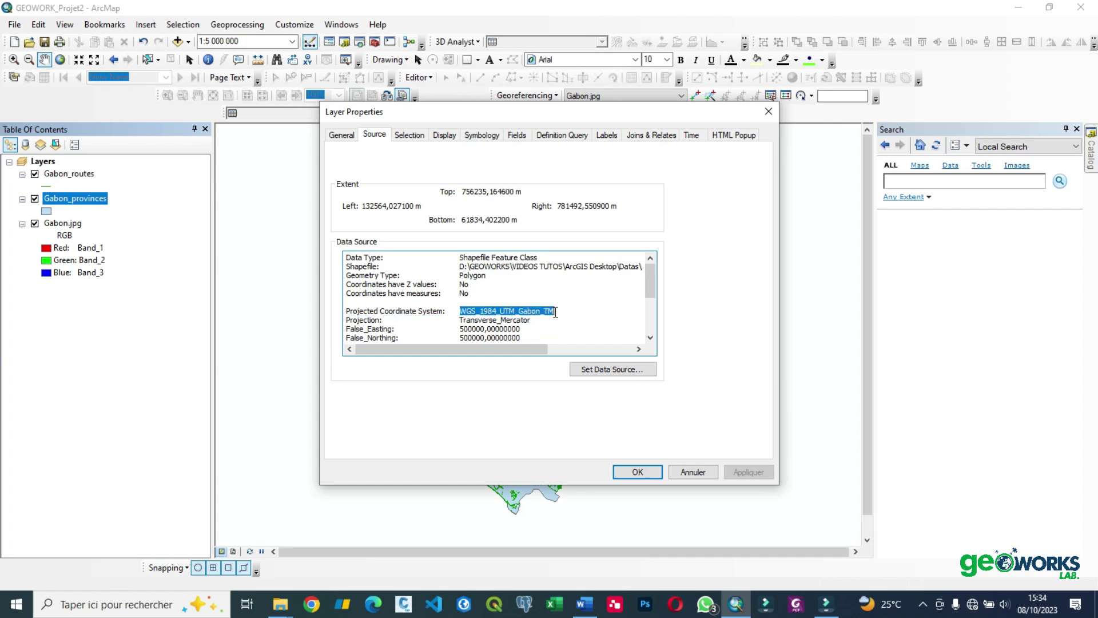
click(652, 472)
click(68, 173)
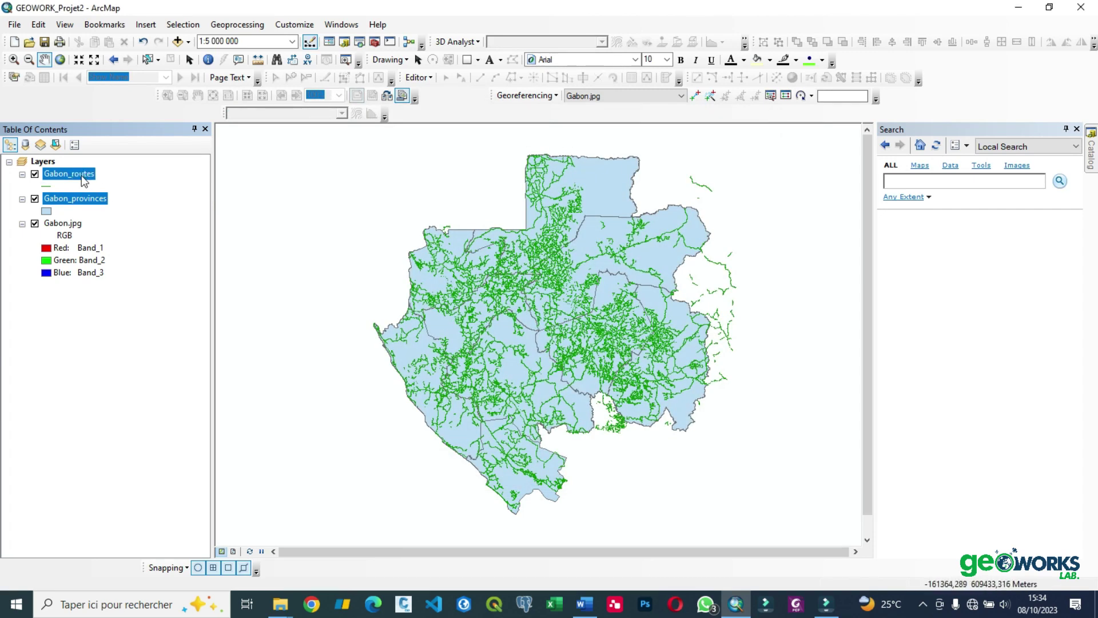
click(85, 202)
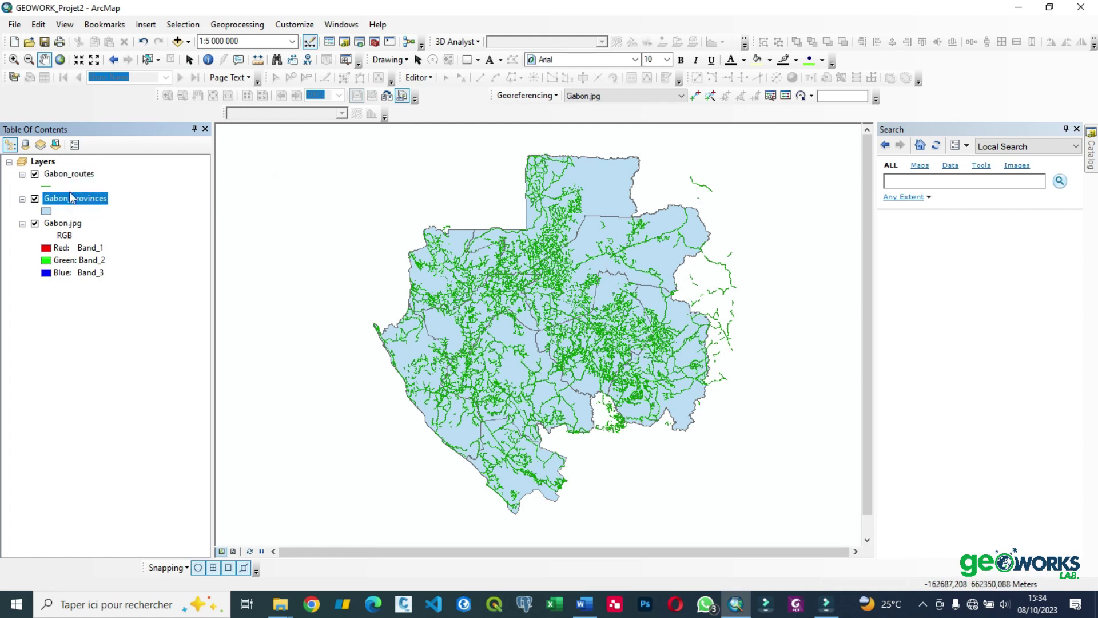
click(64, 223)
- Set the Layers data frame's coordinate system to WGS_1984_UTM_Gabon_TM, picked from the coordinate systems of the loaded layers
click(47, 161)
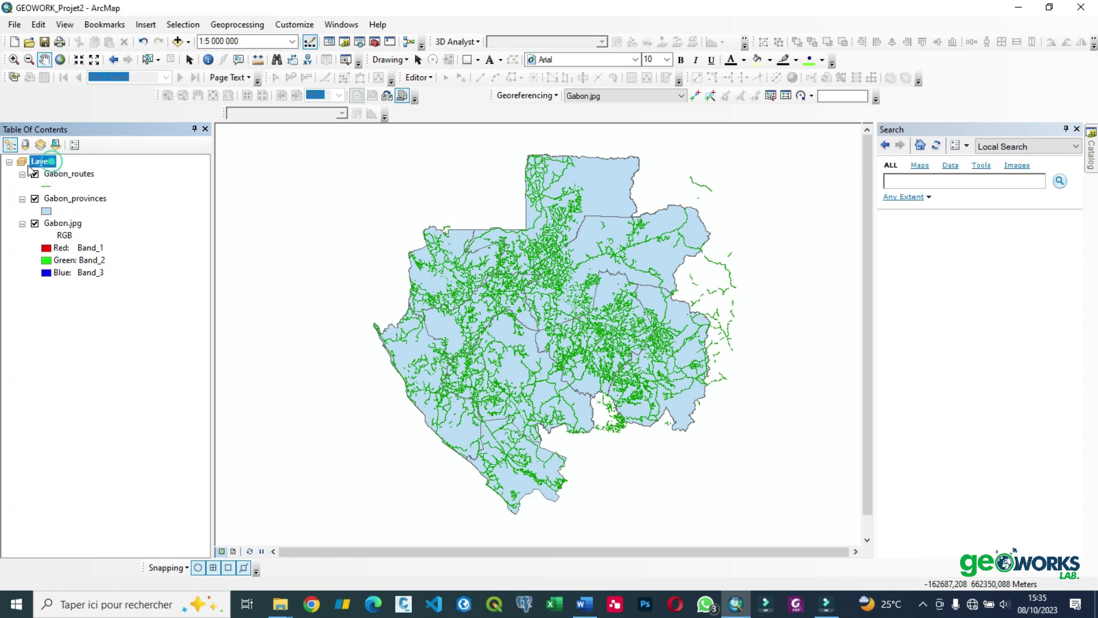
right_click(46, 161)
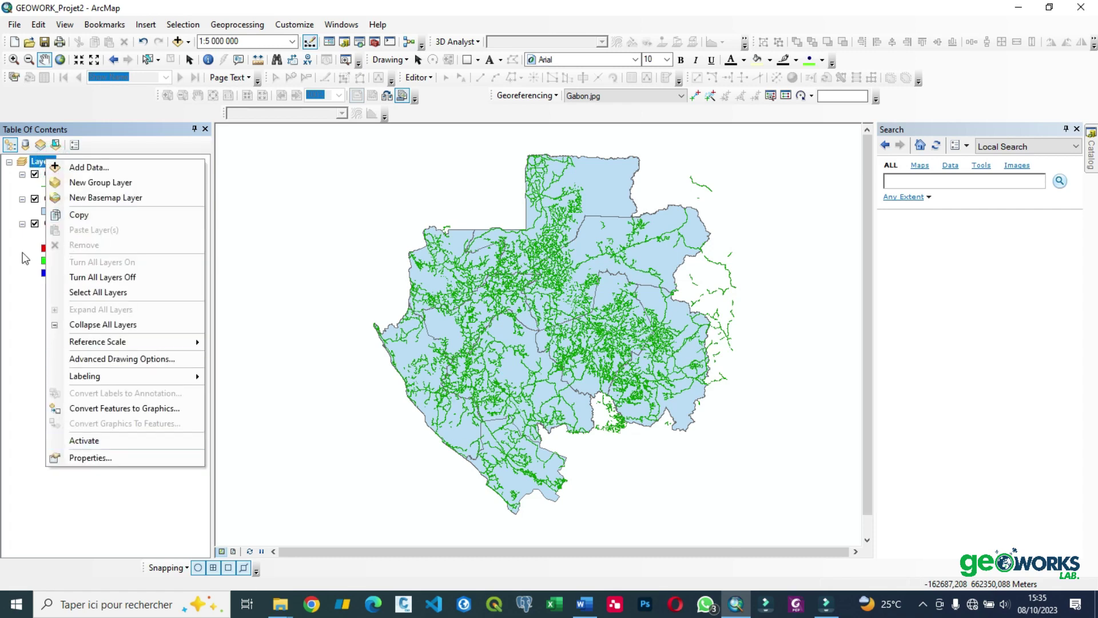
right_click(38, 161)
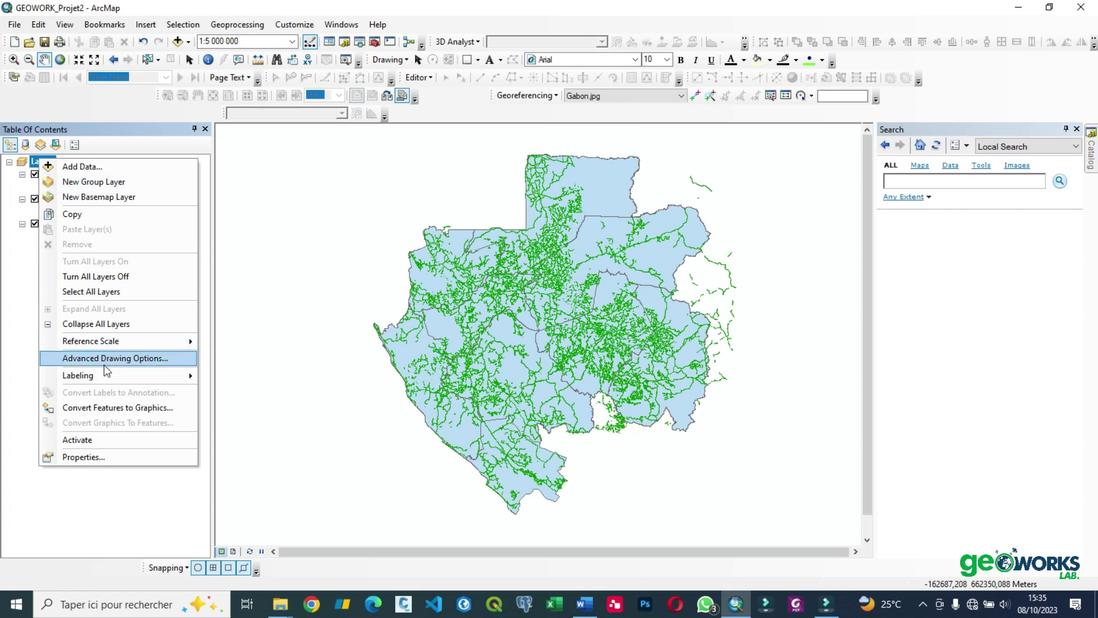
click(93, 460)
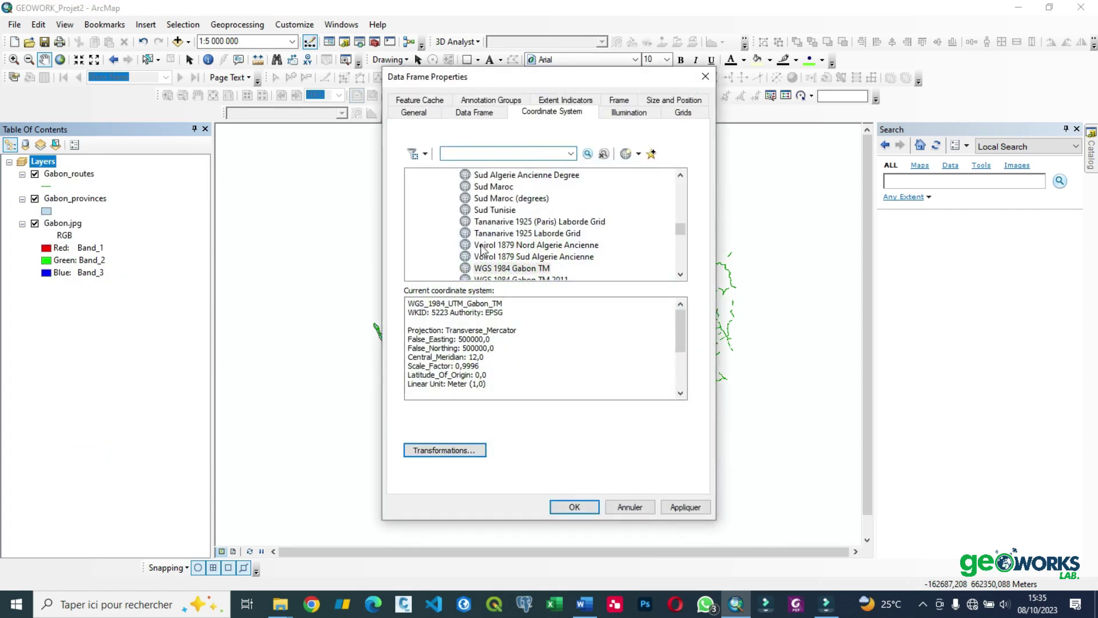
scroll(480, 250, down, 15)
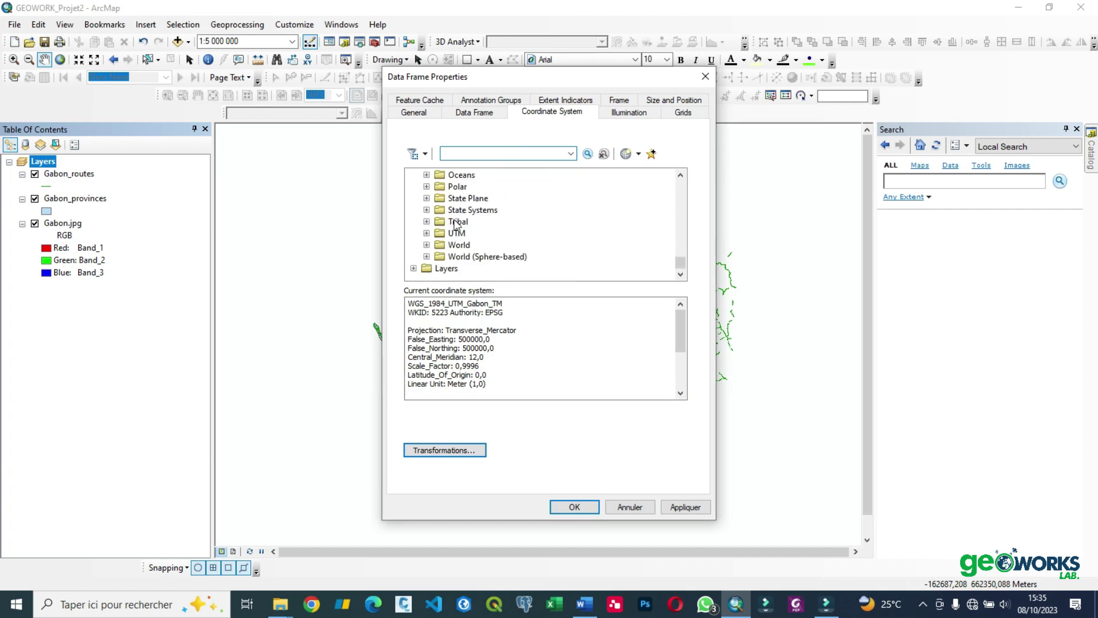
scroll(456, 224, up, 8)
scroll(492, 189, down, 7)
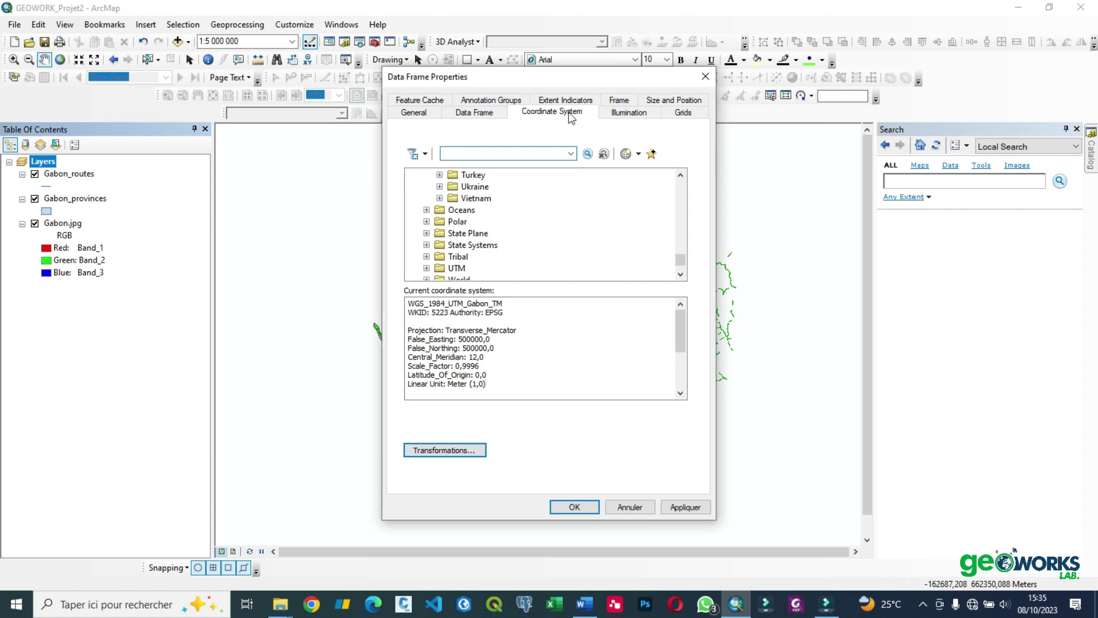
scroll(567, 229, down, 1)
scroll(578, 257, up, 3)
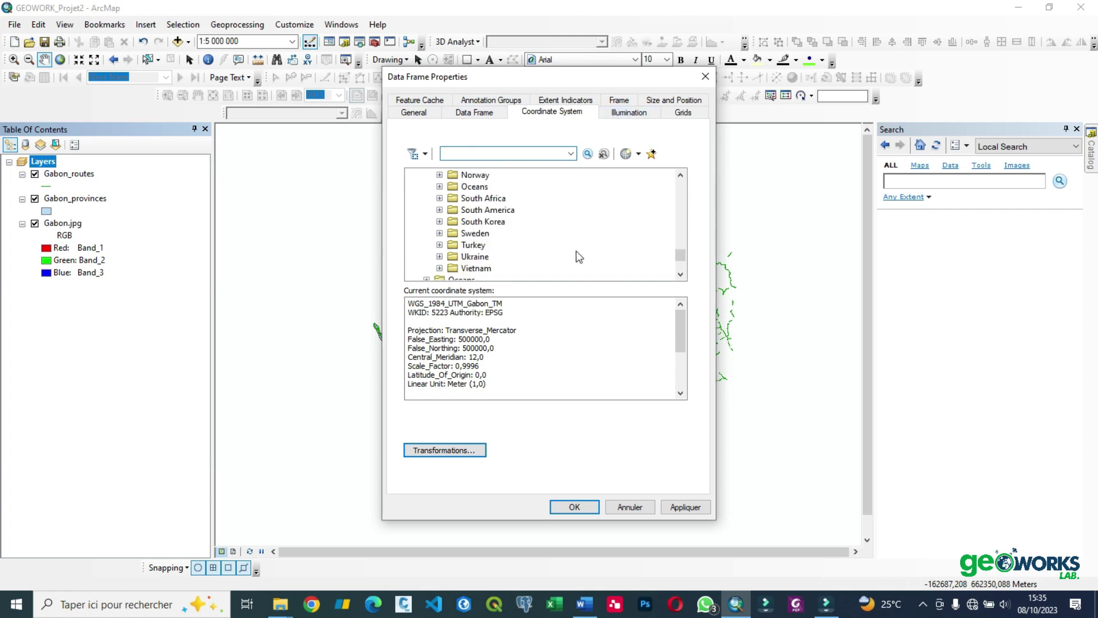
scroll(579, 257, down, 3)
click(448, 269)
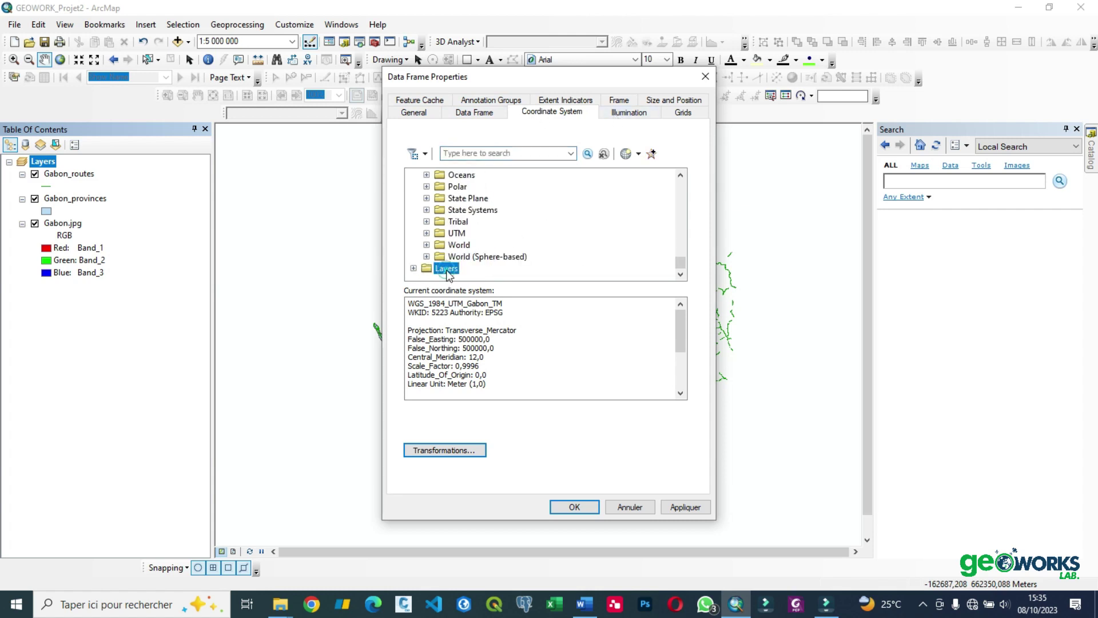
click(413, 269)
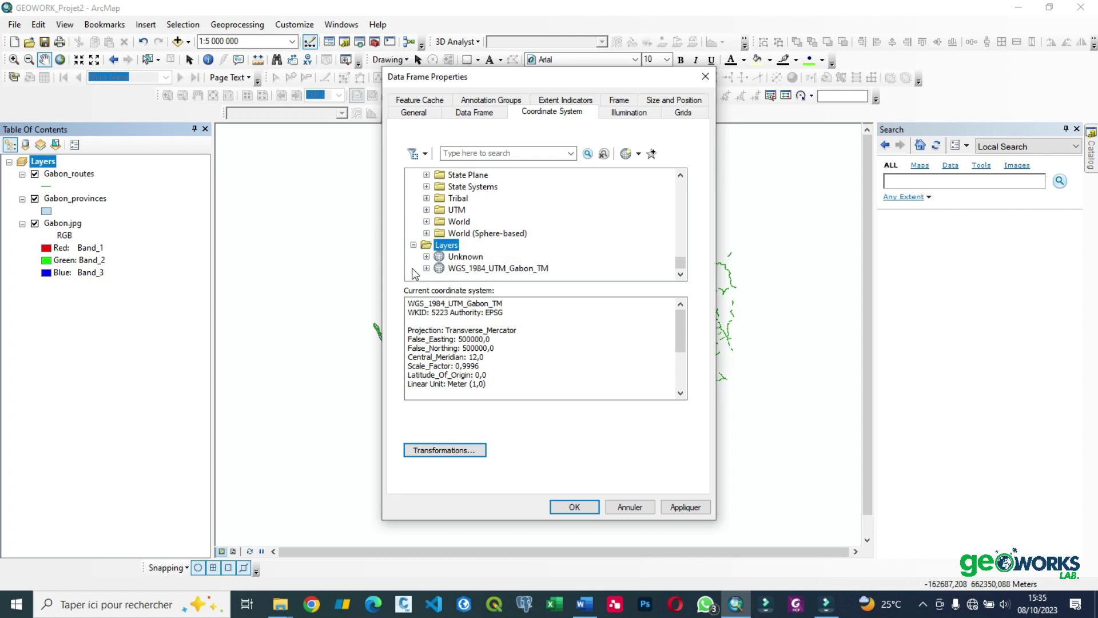
click(480, 269)
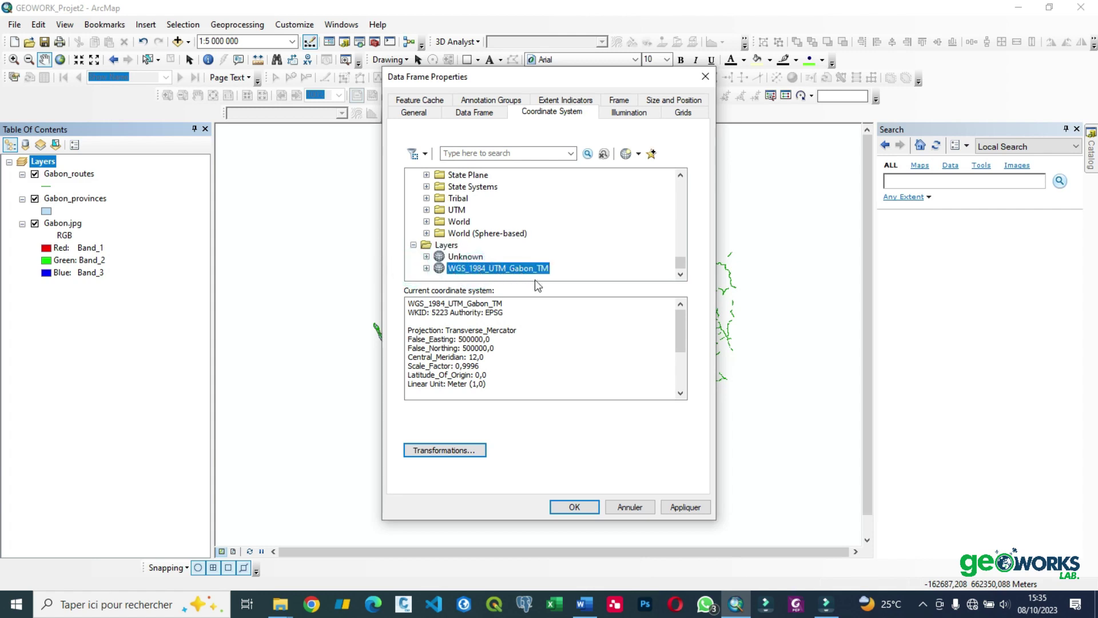
click(685, 507)
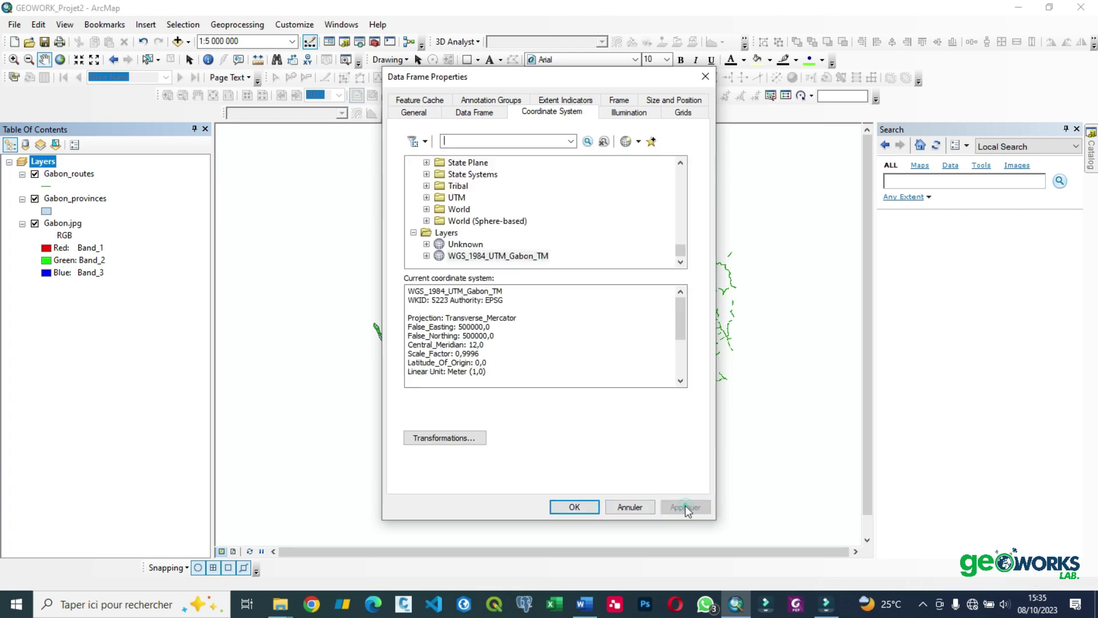
click(582, 506)
- Examine the raster information and data source of the Gabon.jpg layer in its properties
scroll(526, 320, up, 1)
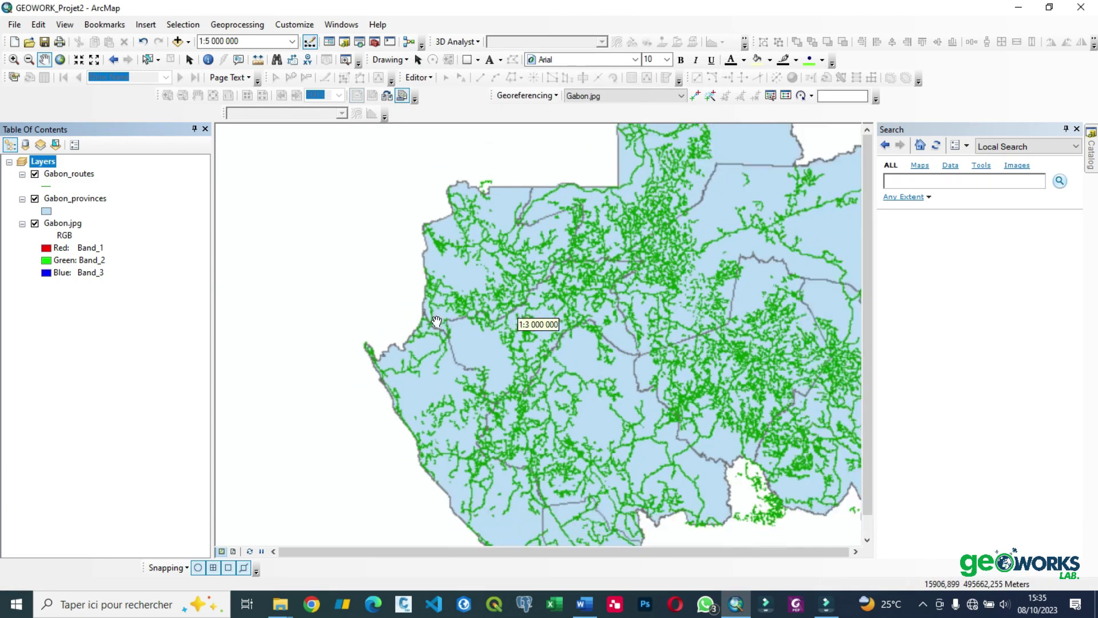
scroll(526, 321, down, 2)
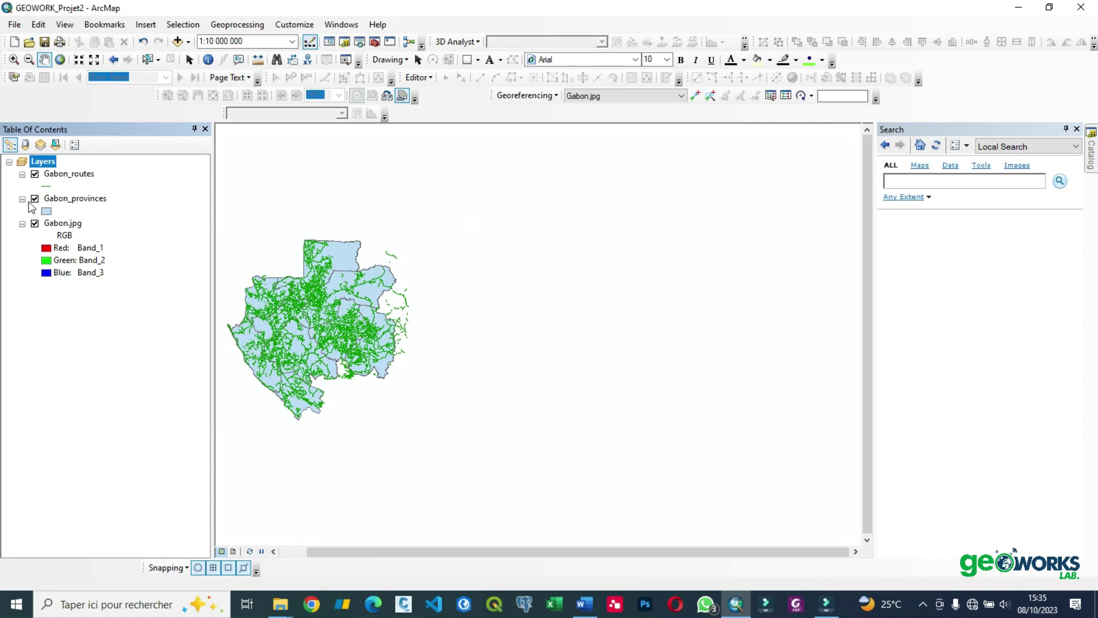
right_click(60, 224)
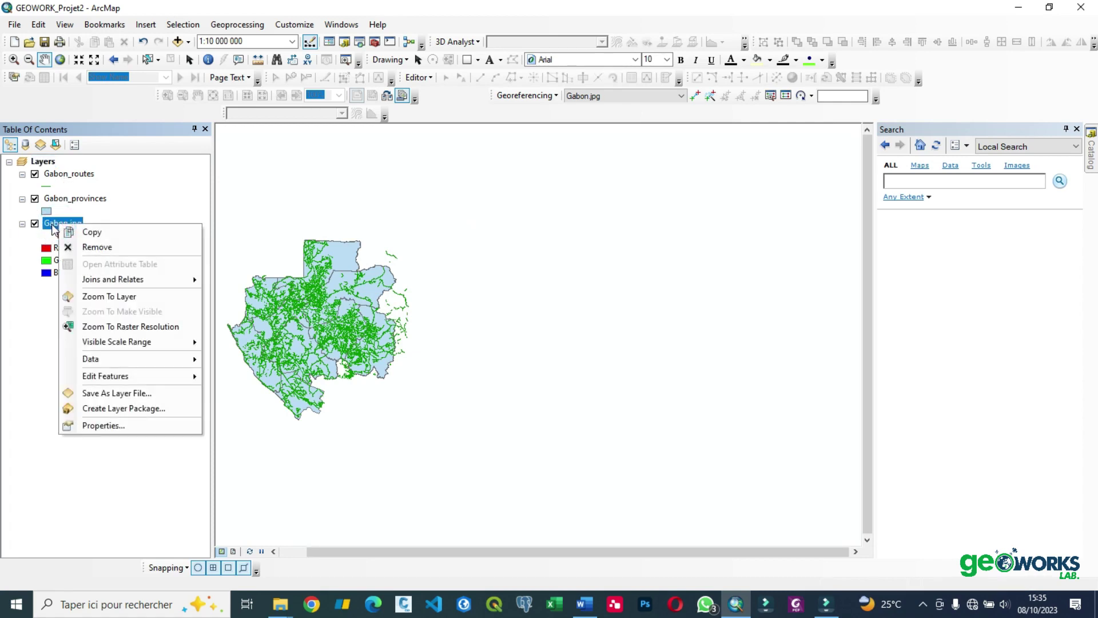
click(109, 426)
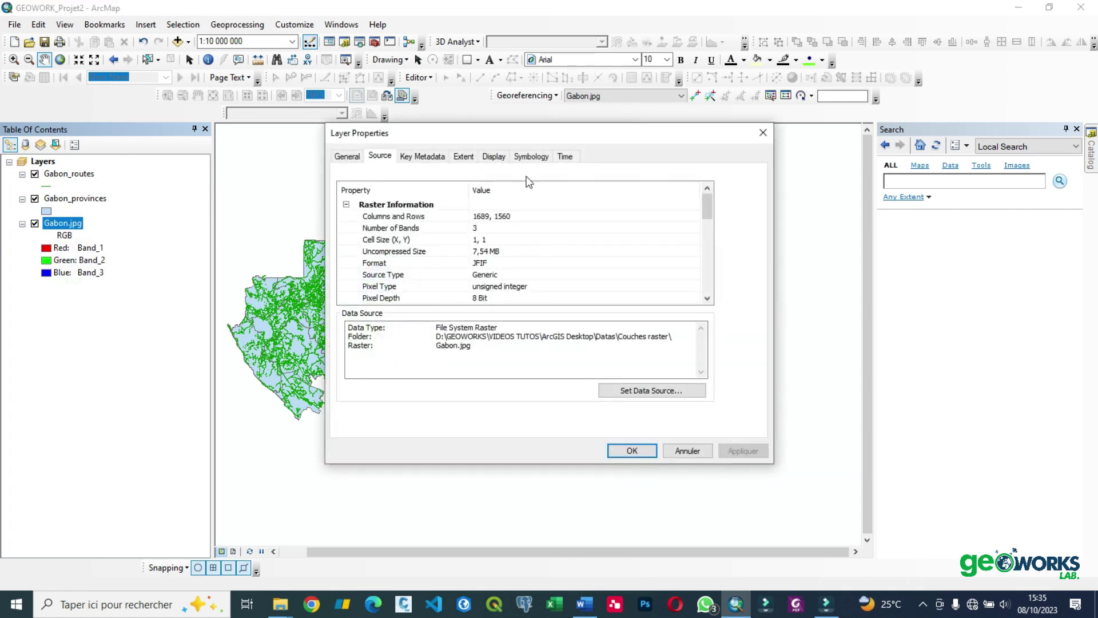
click(763, 132)
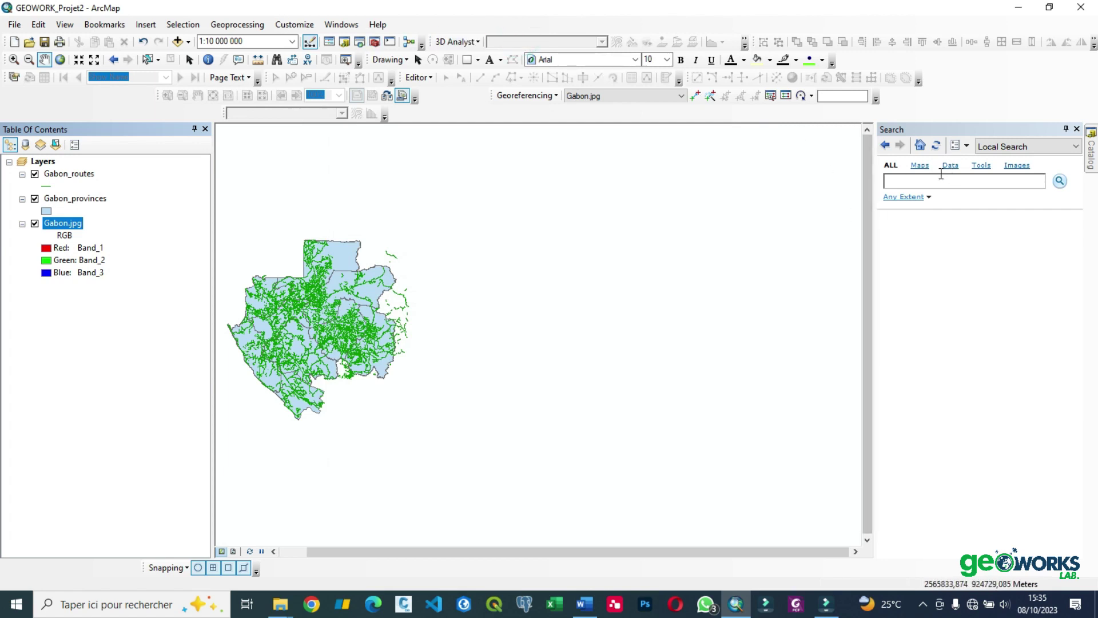
- Open the Define Projection tool from the Projections and Transformations toolset of the Data Management Tools in ArcToolbox
click(887, 182)
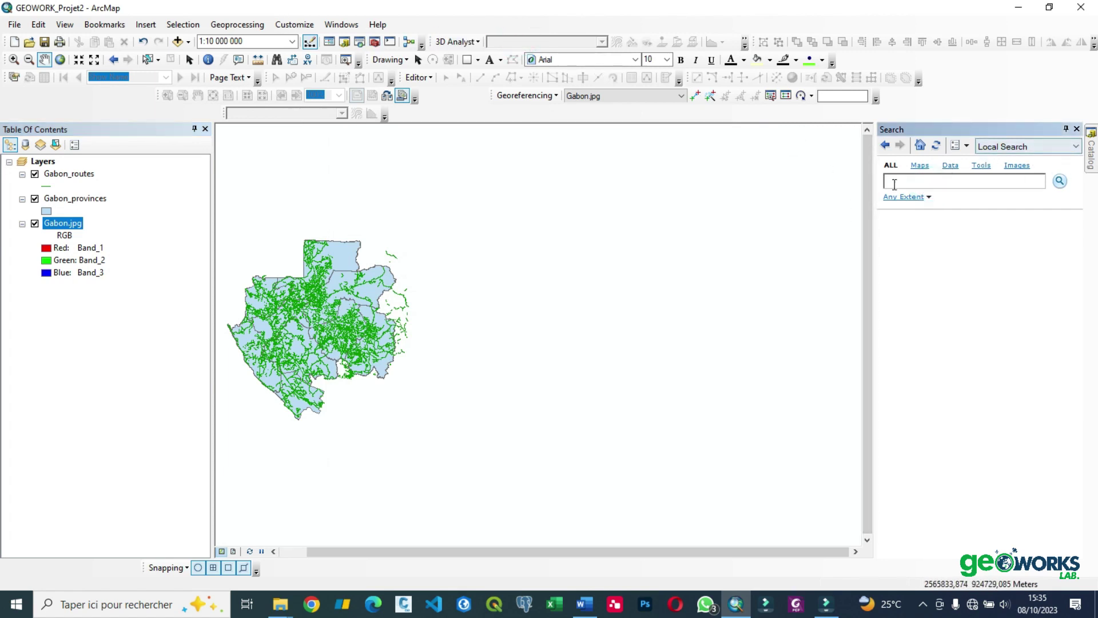
click(374, 42)
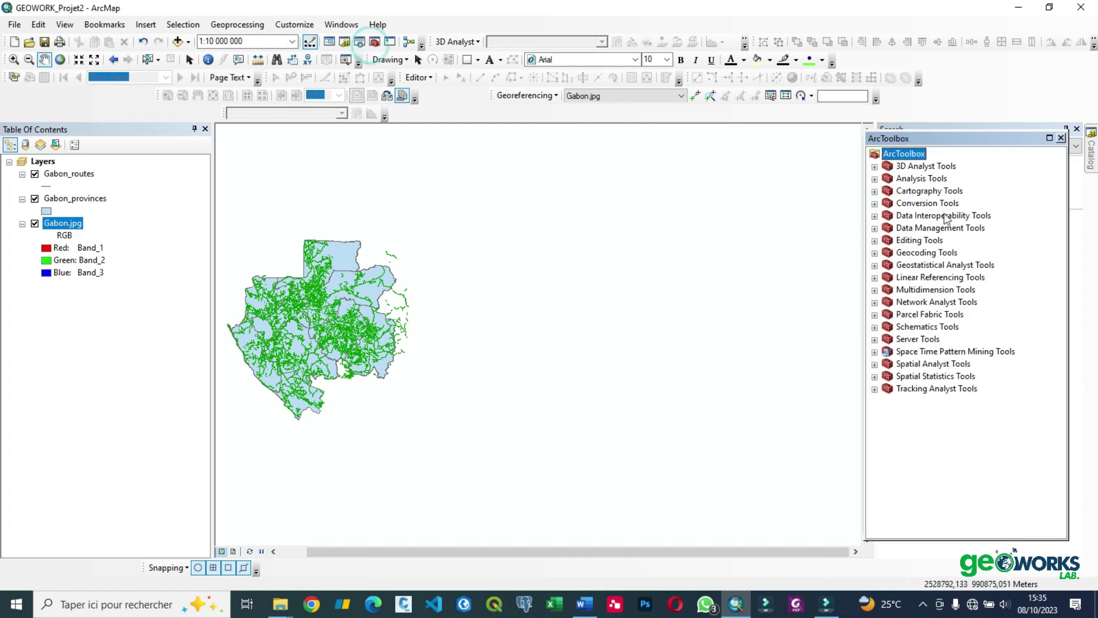
click(874, 229)
scroll(957, 360, down, 2)
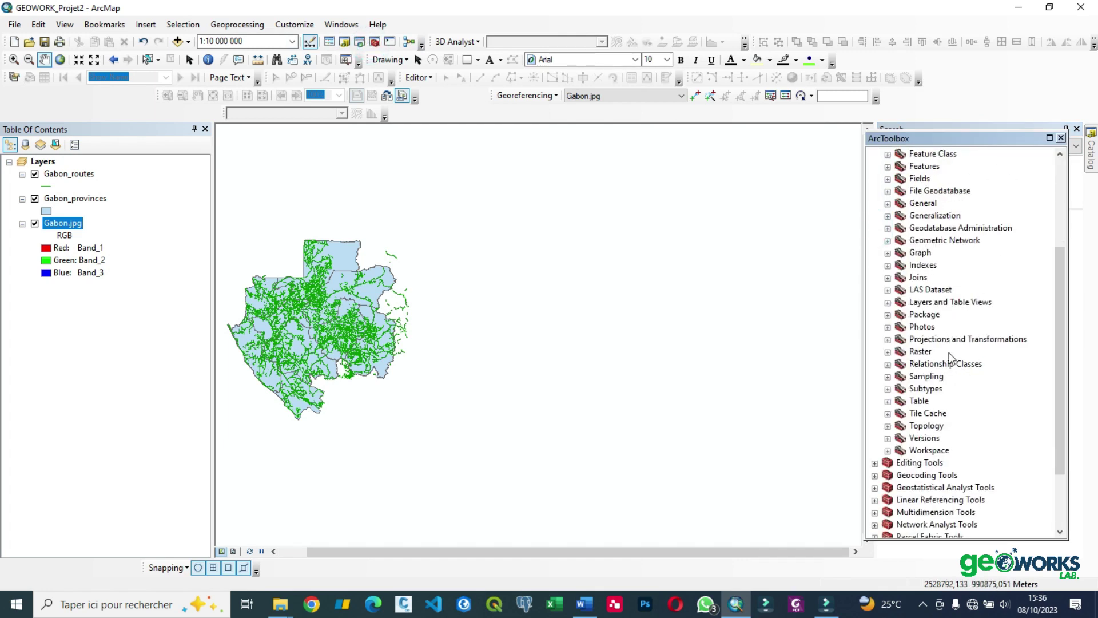
click(888, 339)
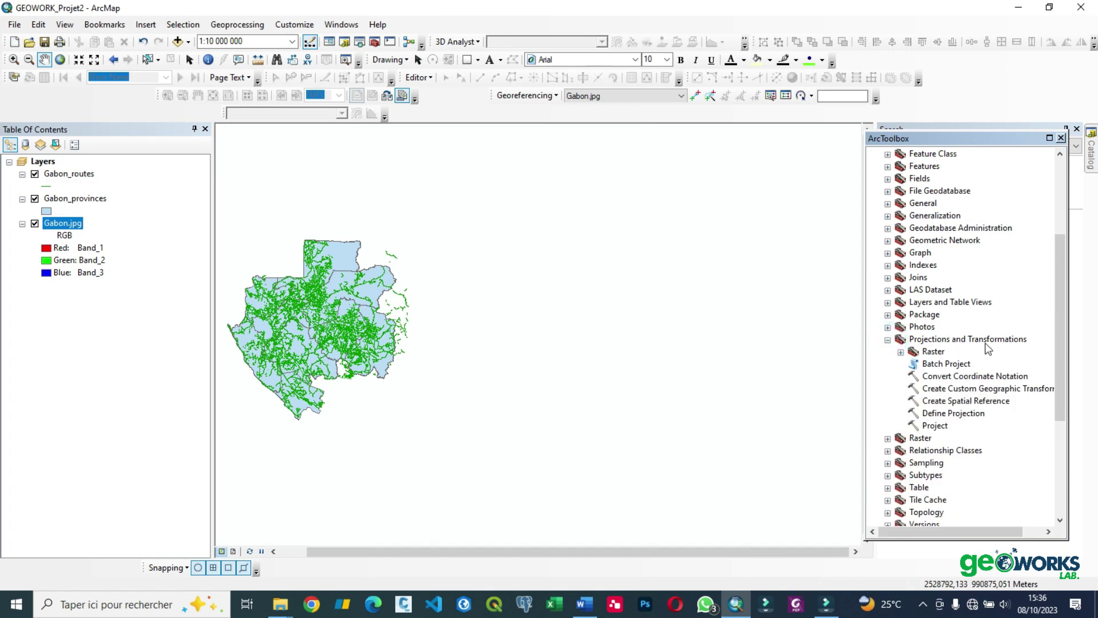
click(928, 414)
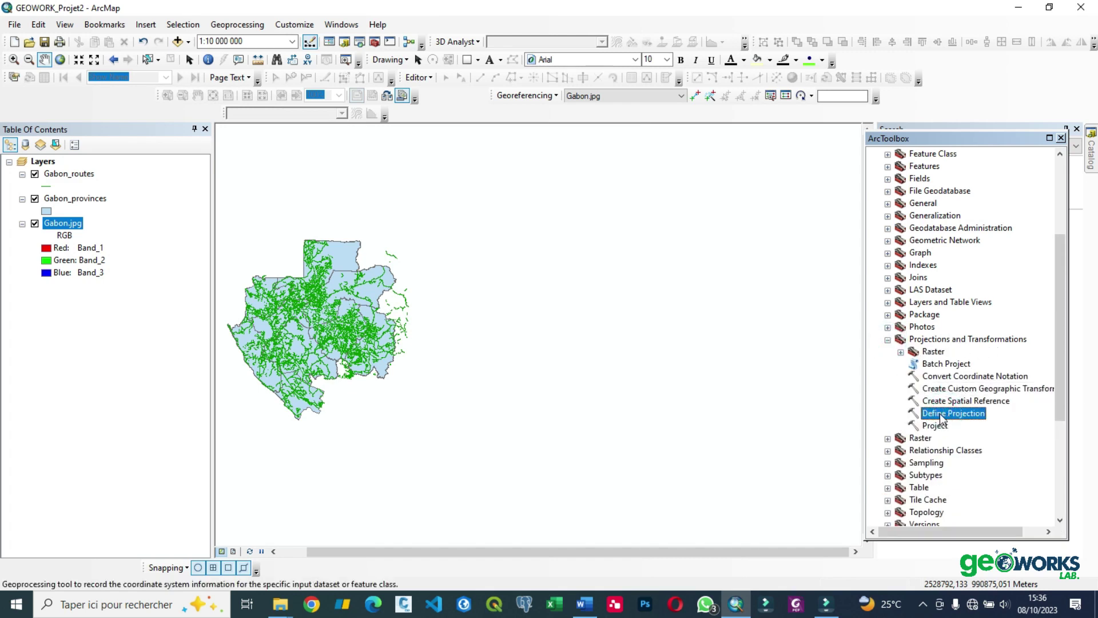
double_click(951, 415)
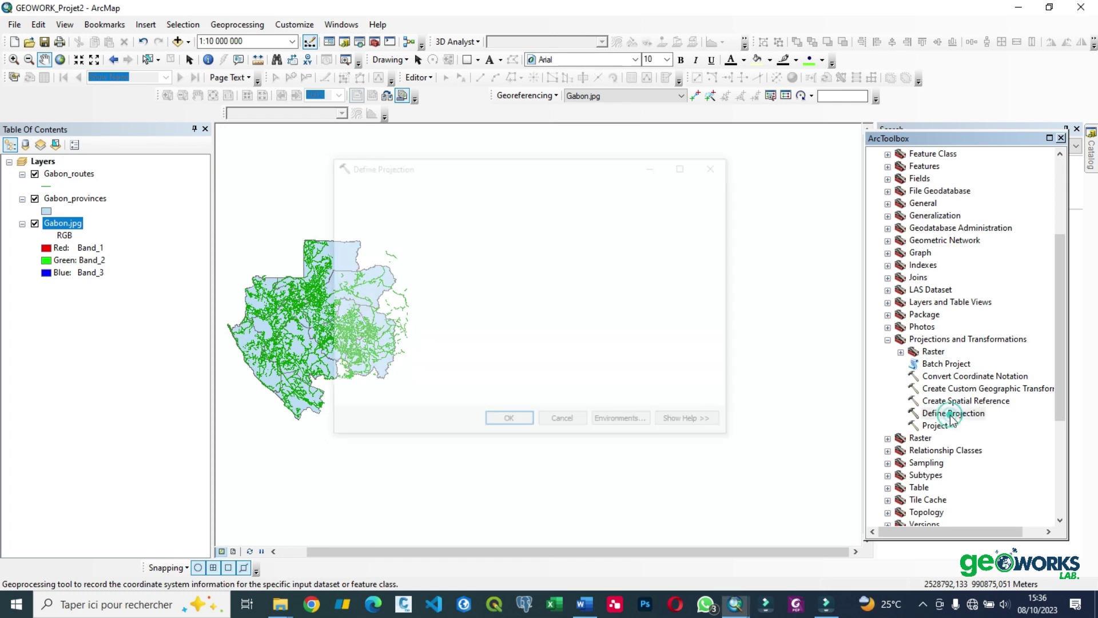
- Define the projection of Gabon.jpg as WGS_1984_UTM_Gabon_TM, using the coordinate system of the loaded layers, and run the tool
click(680, 204)
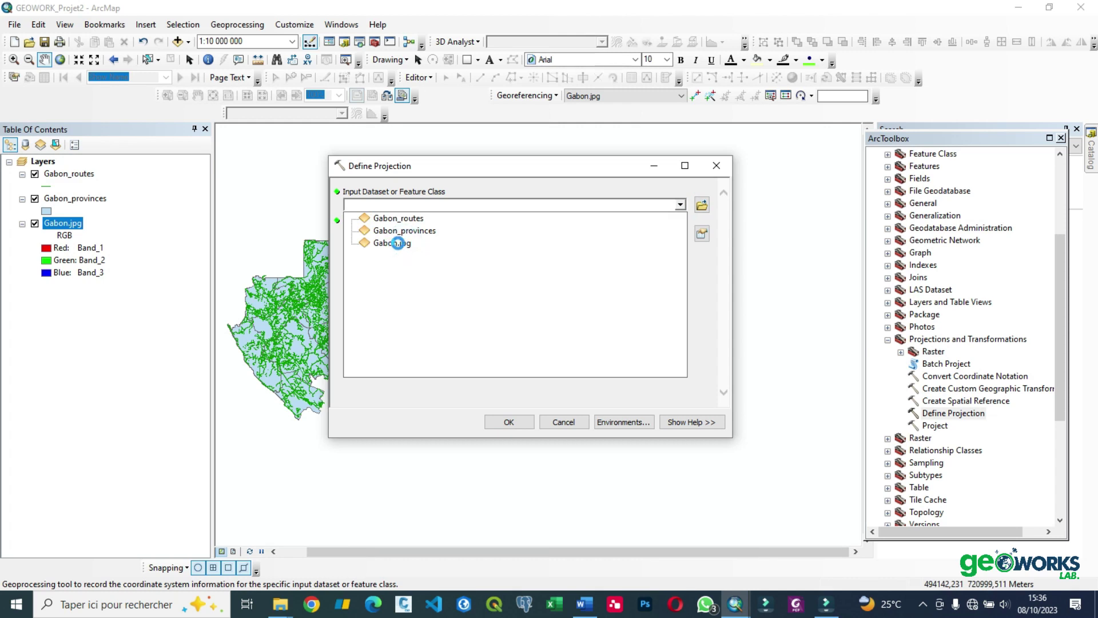
click(397, 244)
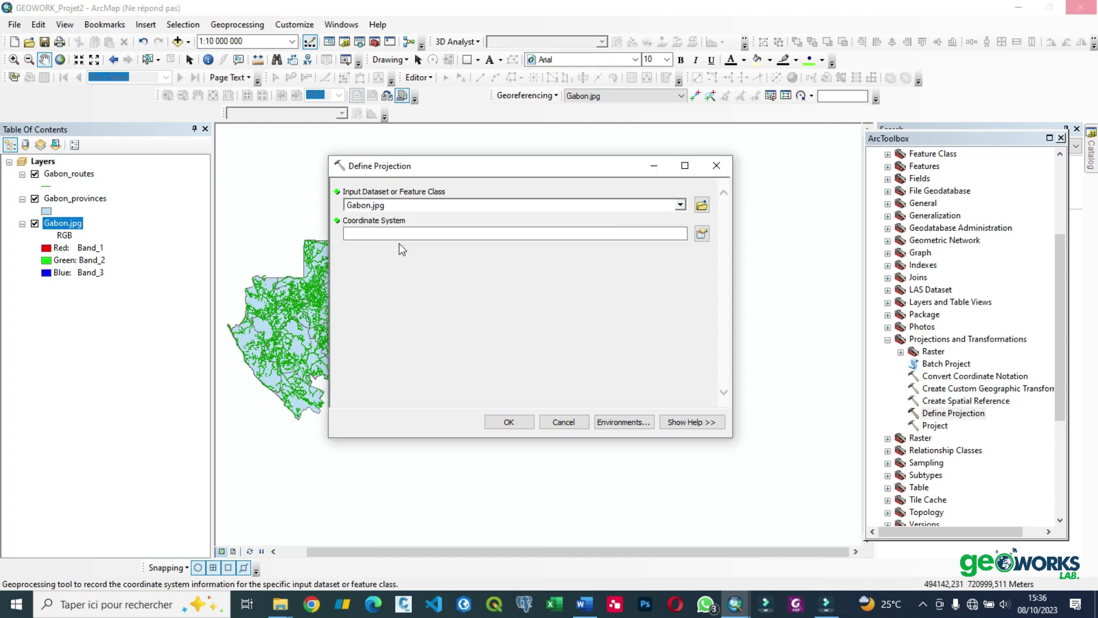
click(702, 234)
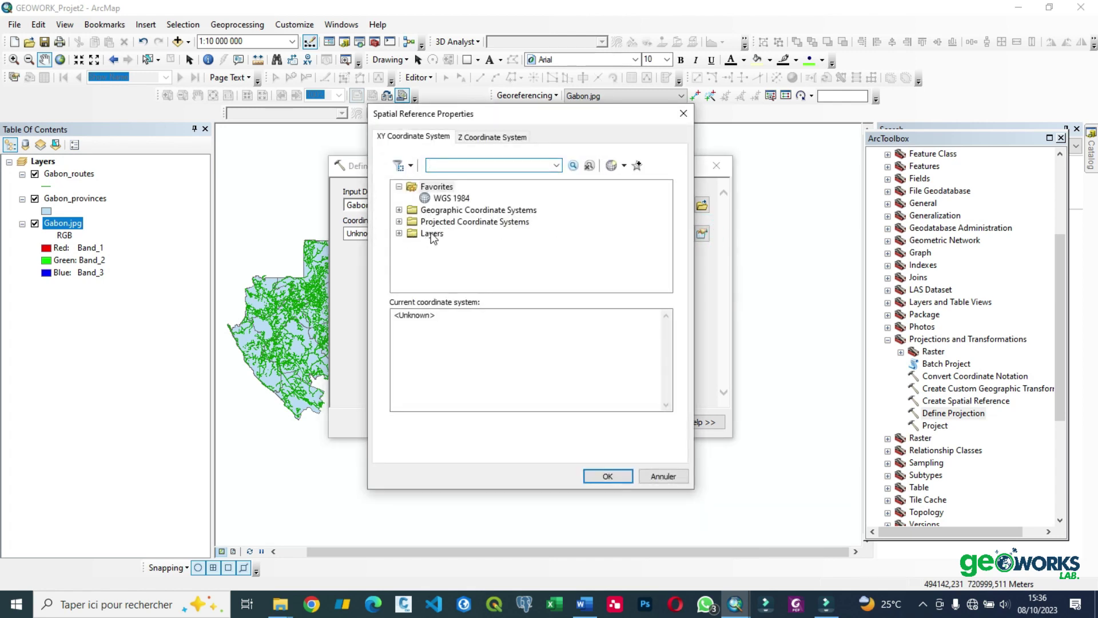
click(399, 233)
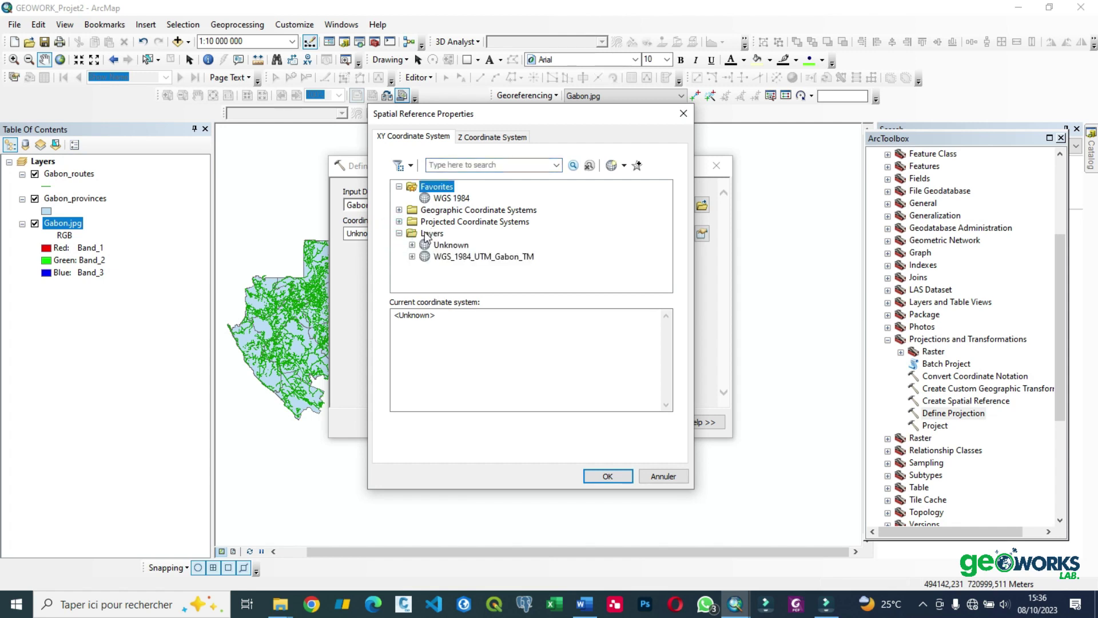
click(445, 257)
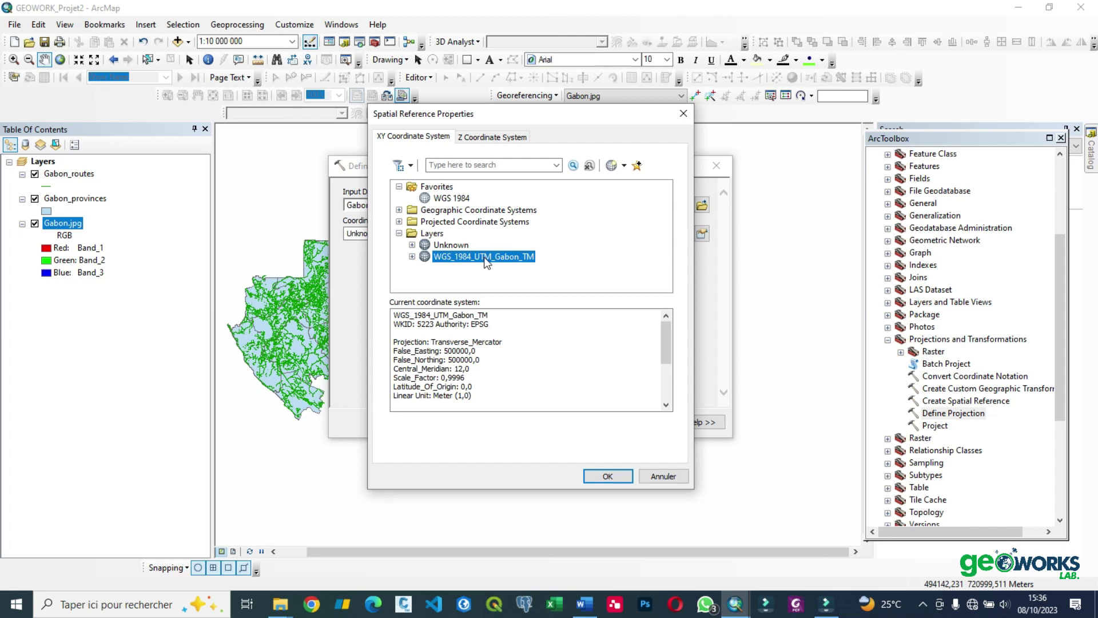
click(615, 476)
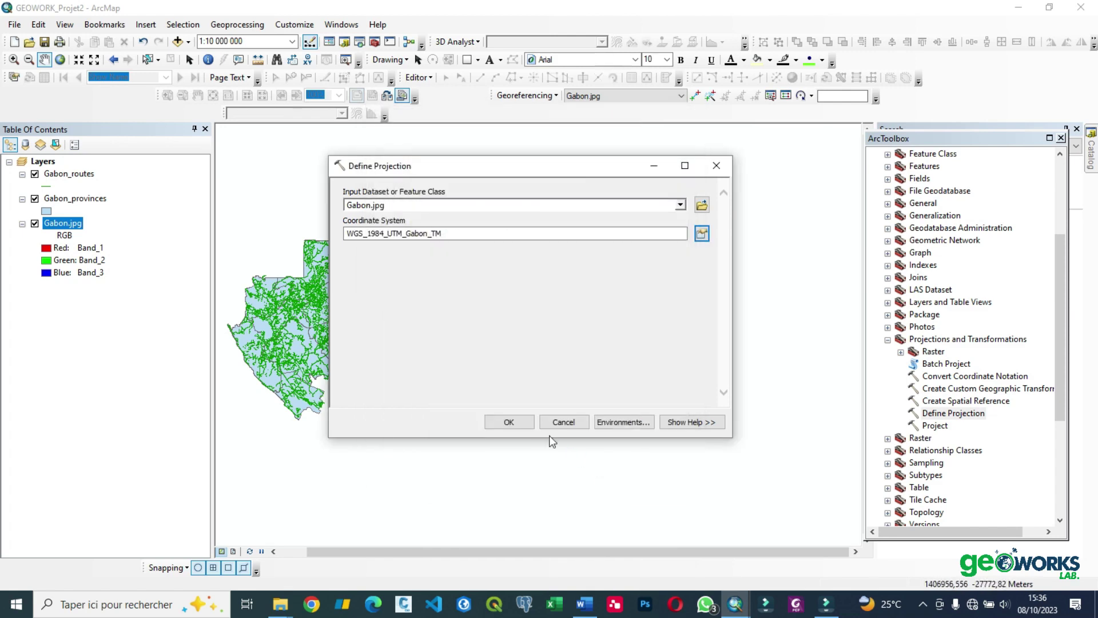
click(507, 421)
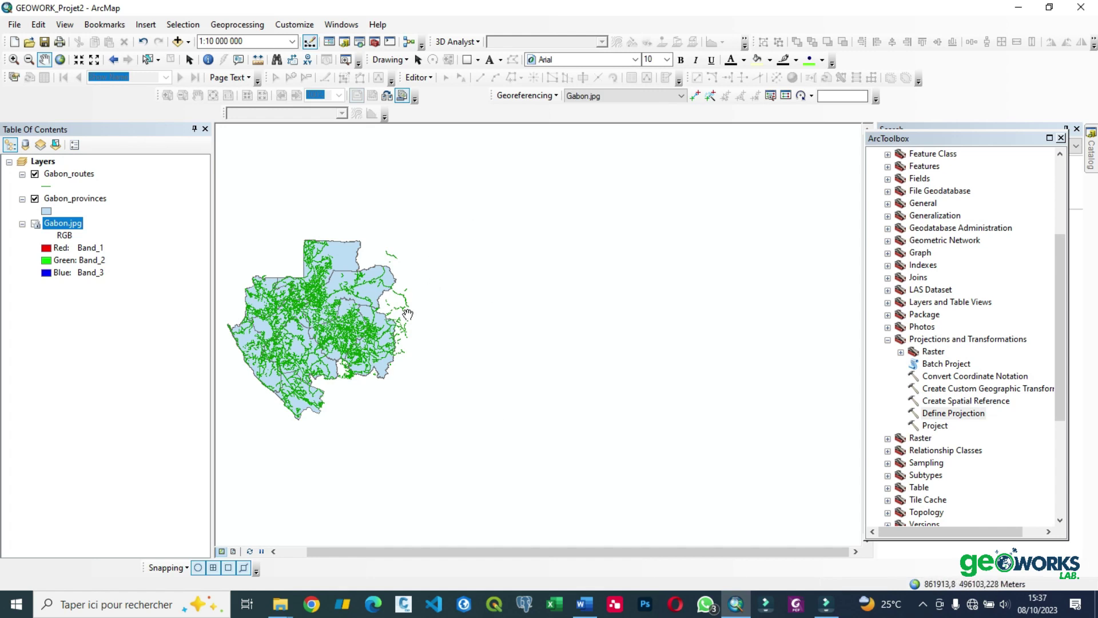
- Toggle the Gabon.jpg layer's visibility off and on to check the raster against the vector layers on the map
drag(350, 322, 509, 322)
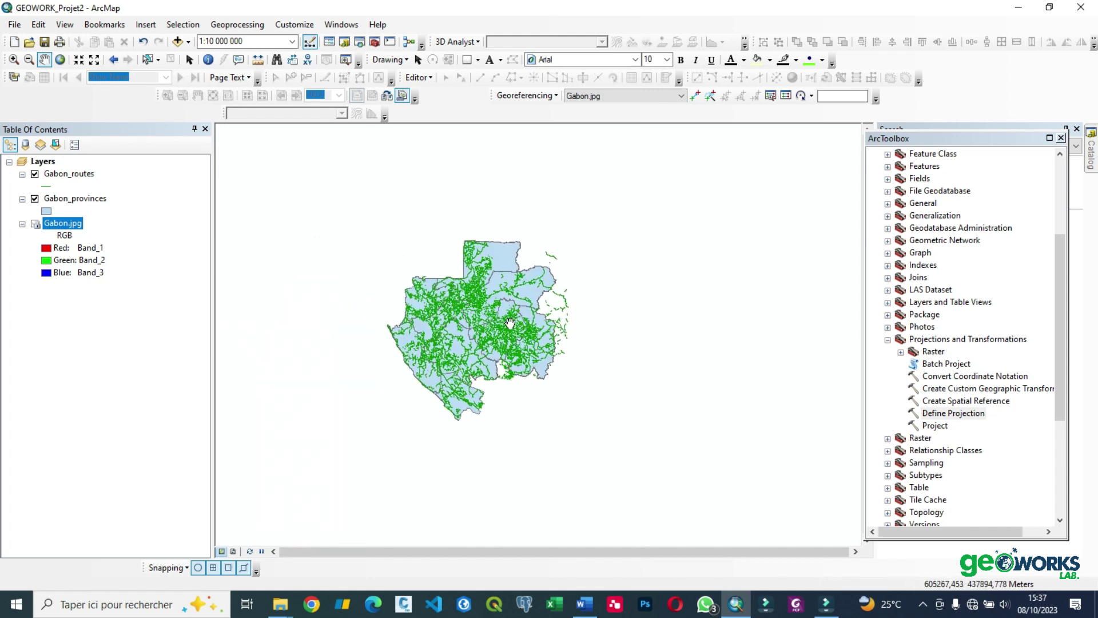
click(34, 223)
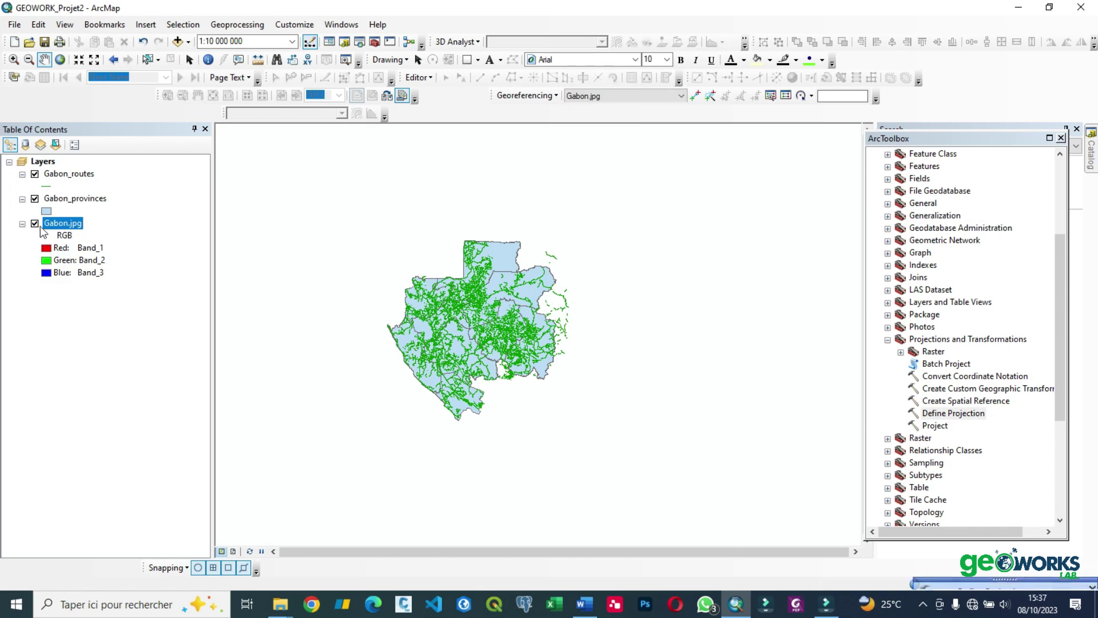
scroll(479, 326, up, 1)
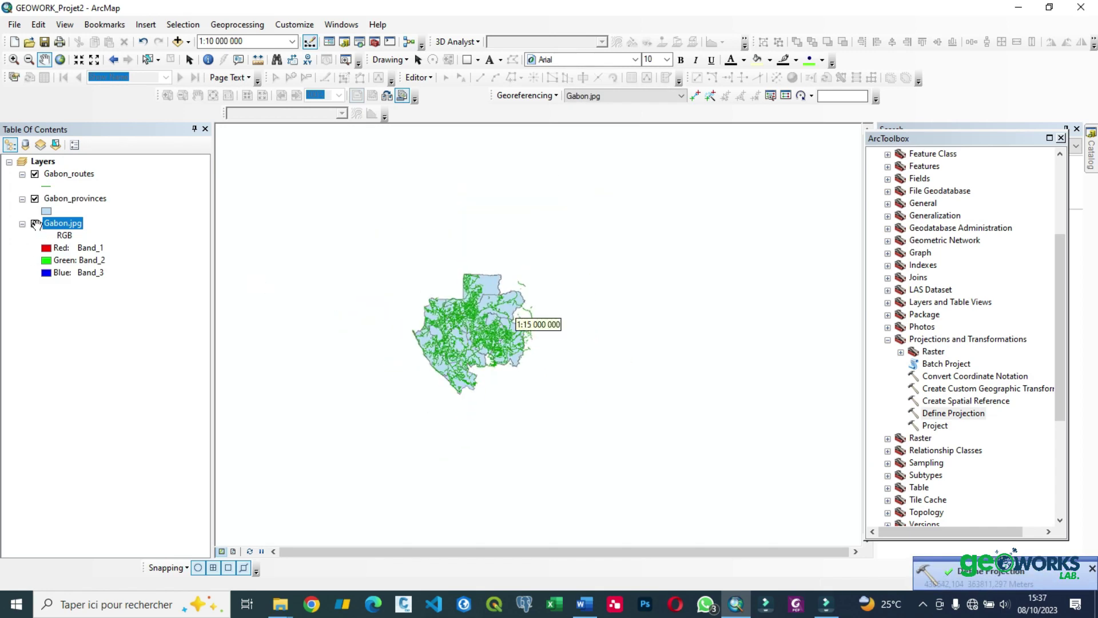
right_click(67, 223)
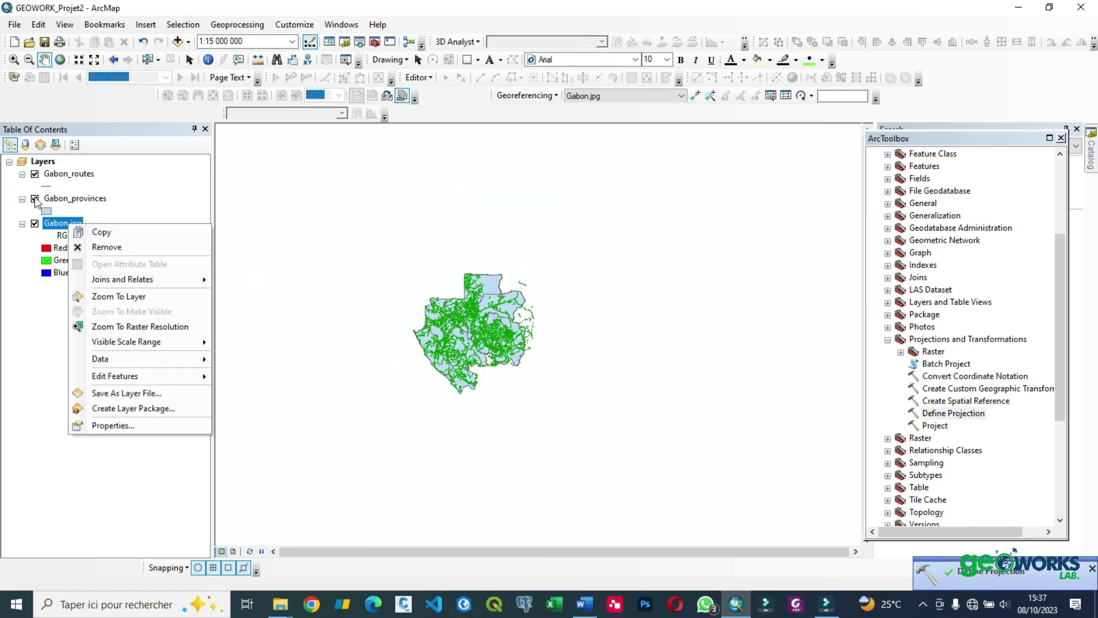
click(35, 198)
click(35, 223)
click(35, 199)
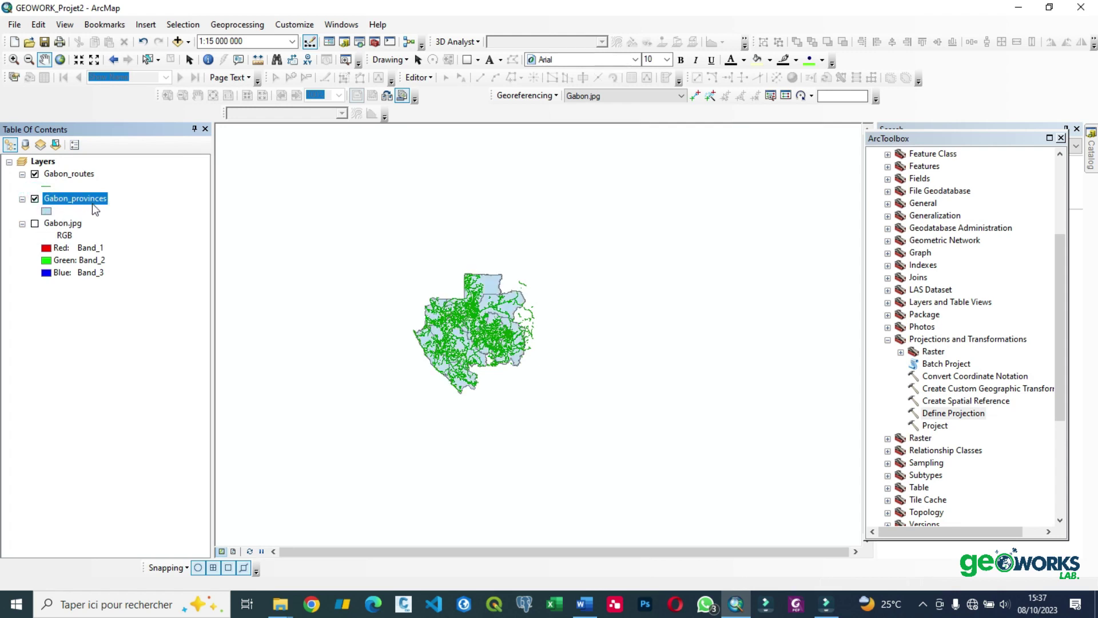
click(35, 226)
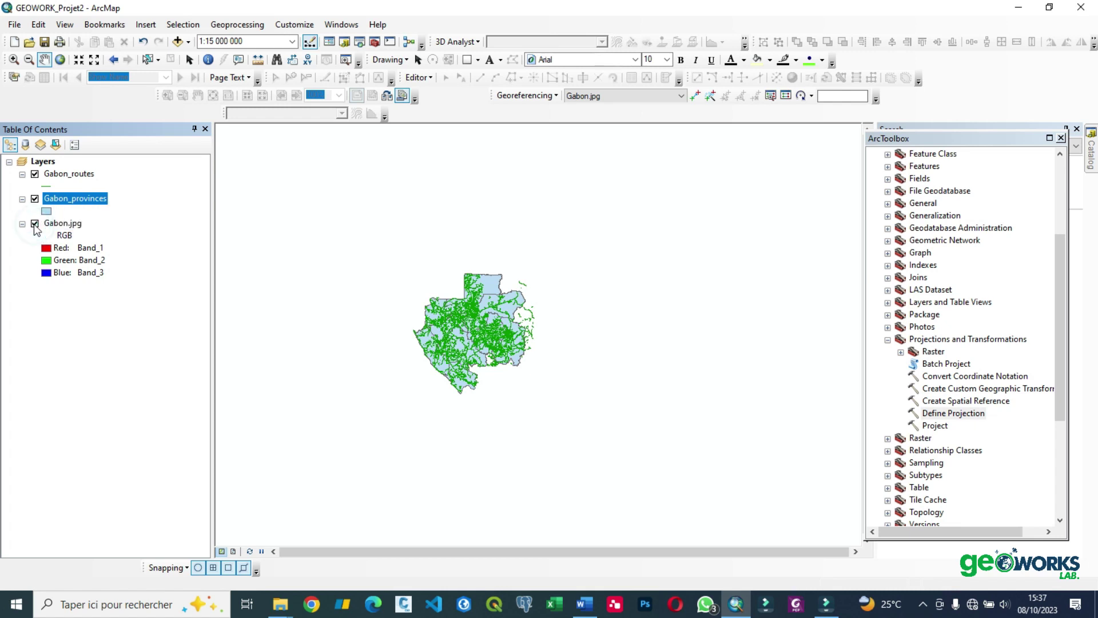
click(64, 226)
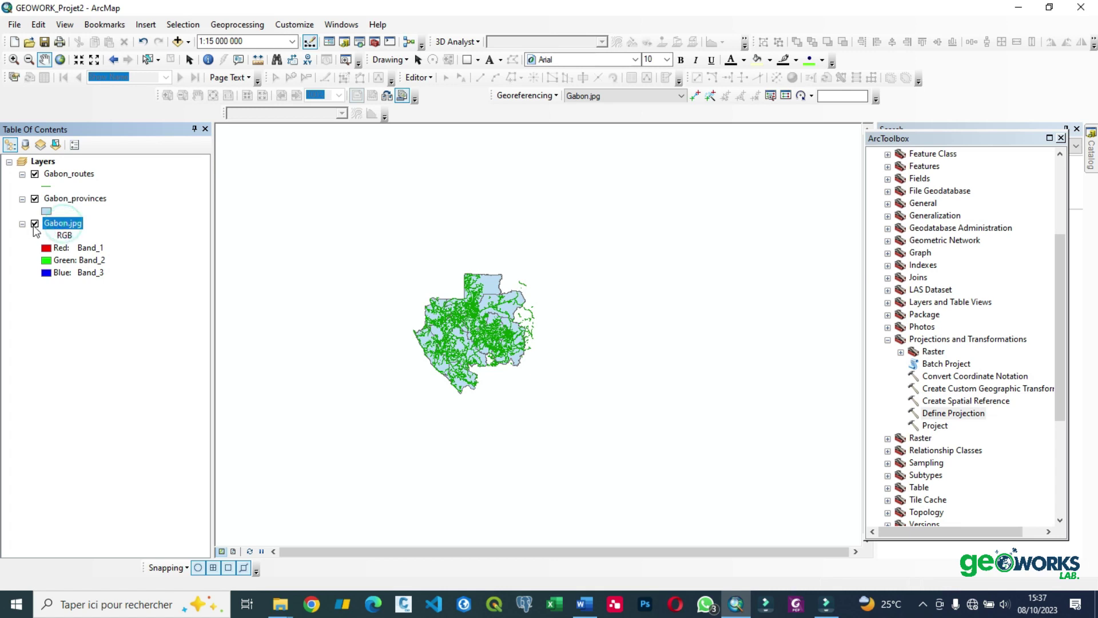
click(35, 224)
right_click(56, 224)
click(96, 531)
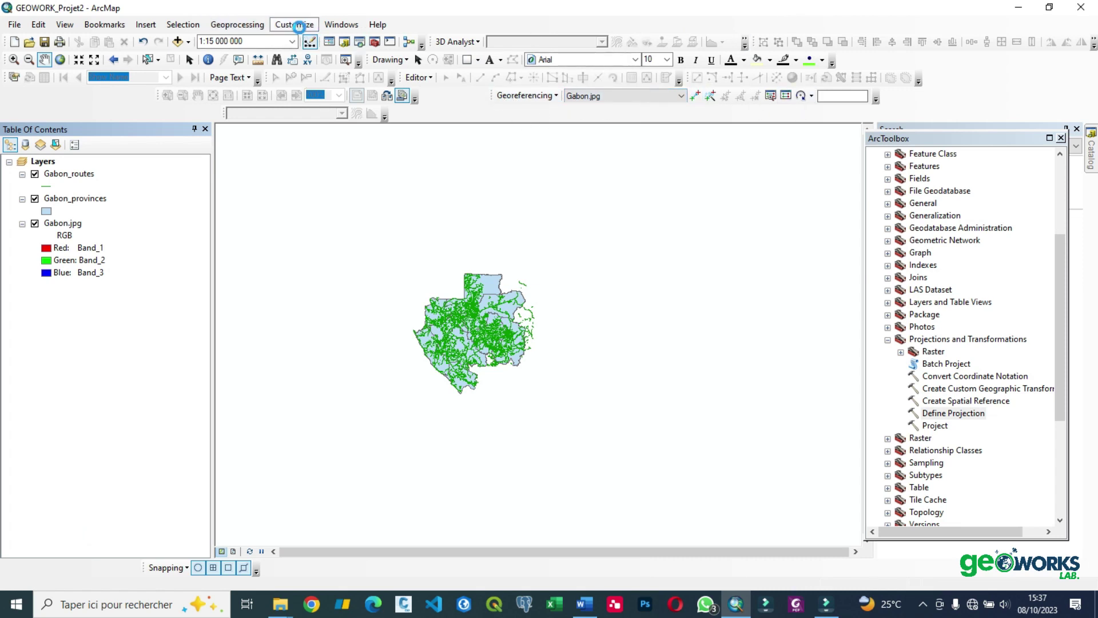
- Hide the Georeferencing toolbar and display it again
click(294, 24)
mouse_move(320, 39)
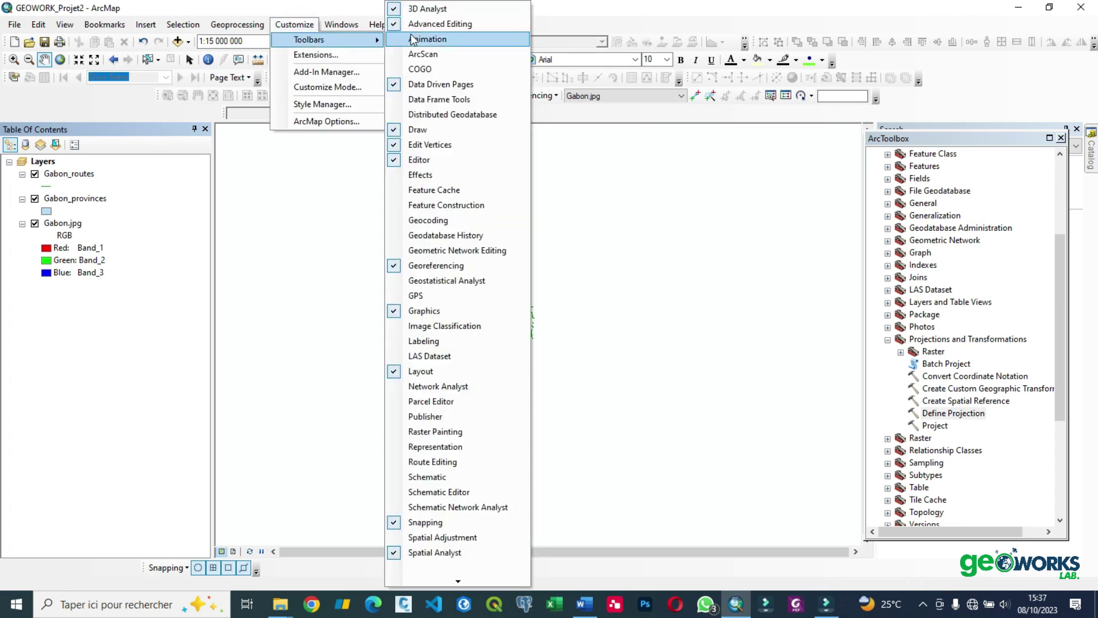
click(398, 269)
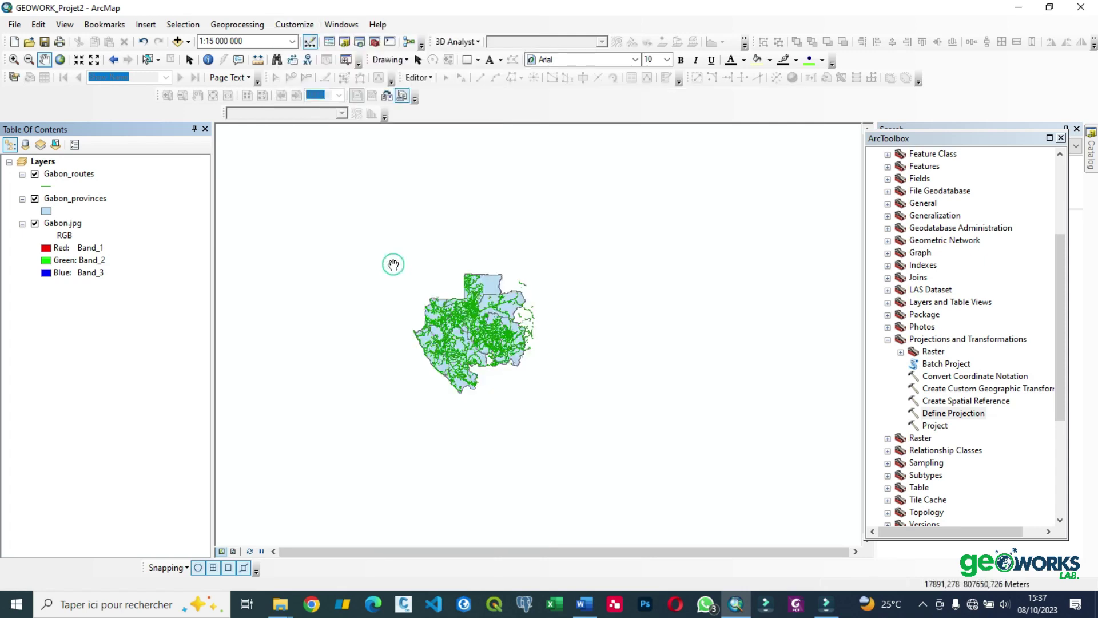
click(293, 25)
mouse_move(330, 40)
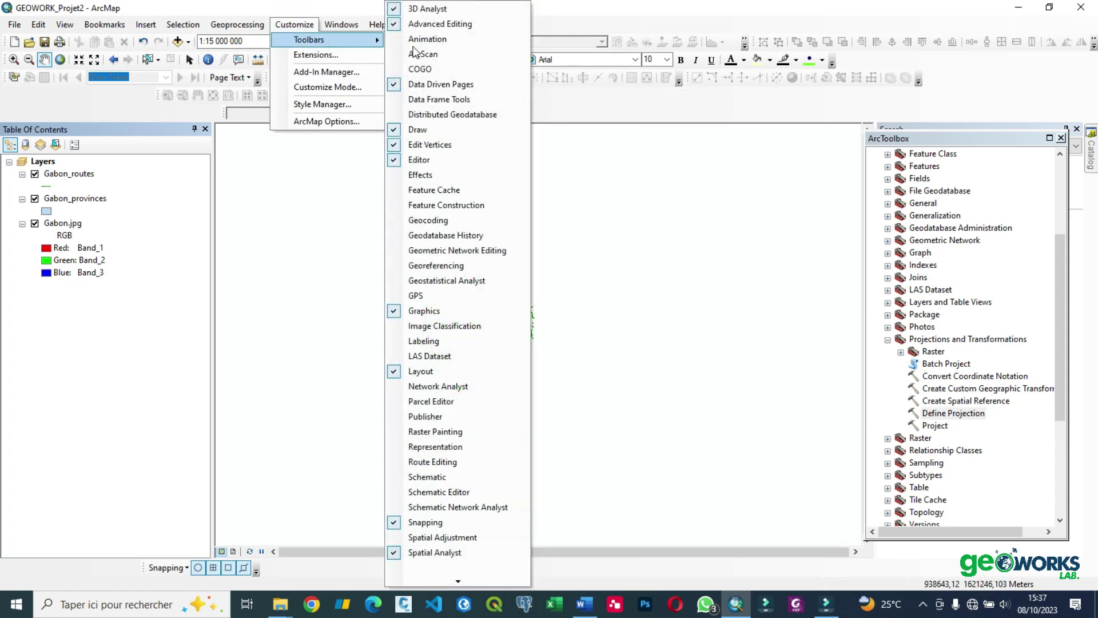
click(395, 266)
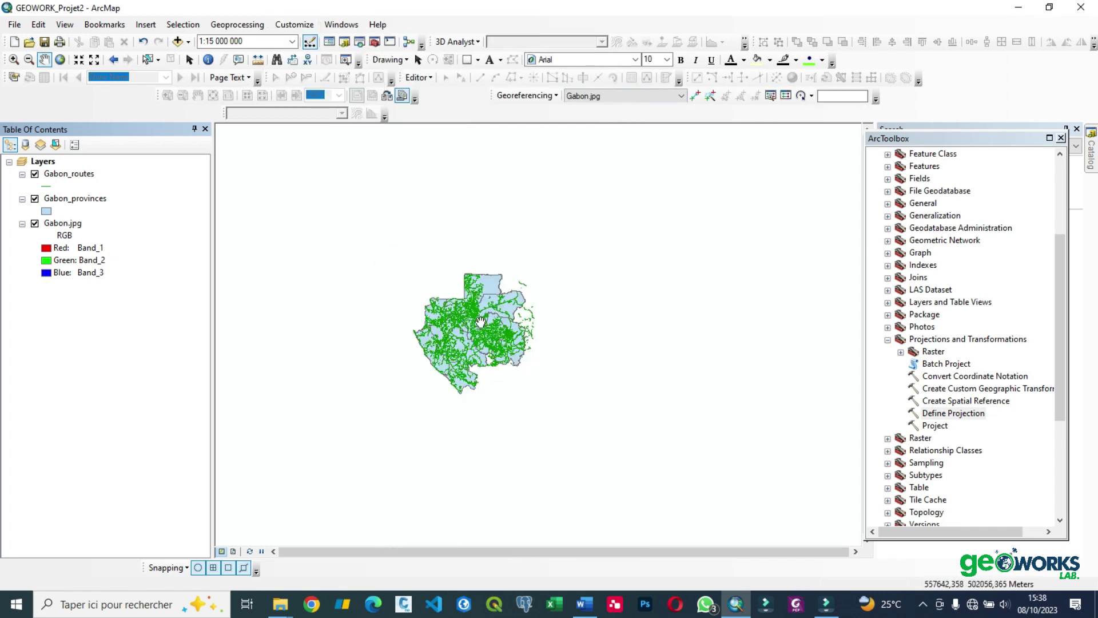
- Zoom to the extent of the Gabon.jpg layer and examine the raster map's northwestern part
scroll(479, 332, up, 1)
click(61, 223)
right_click(75, 224)
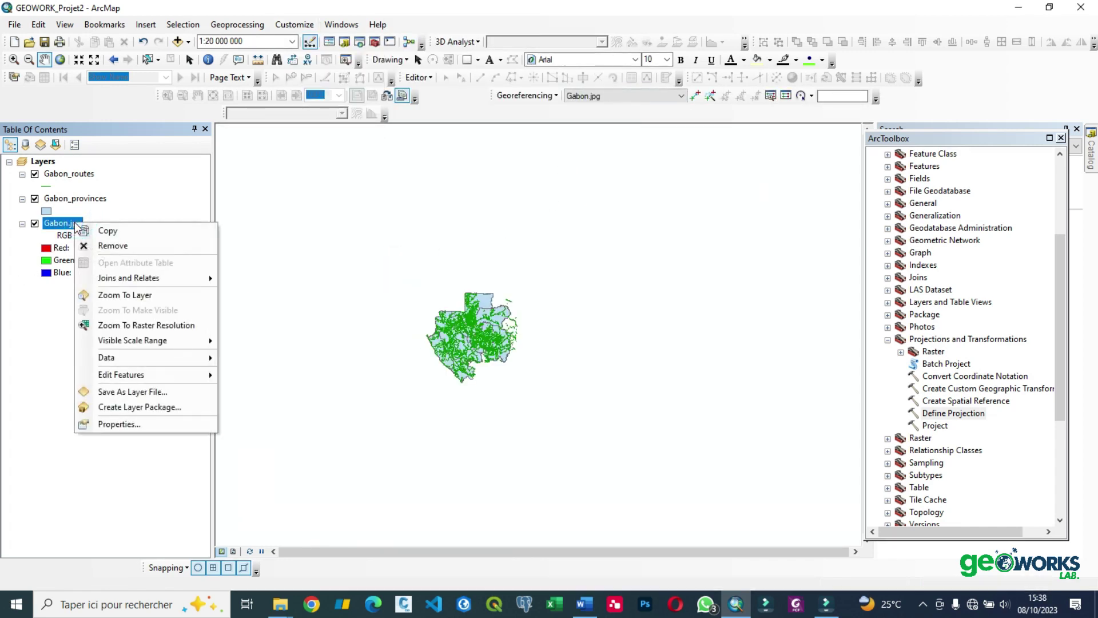
click(127, 296)
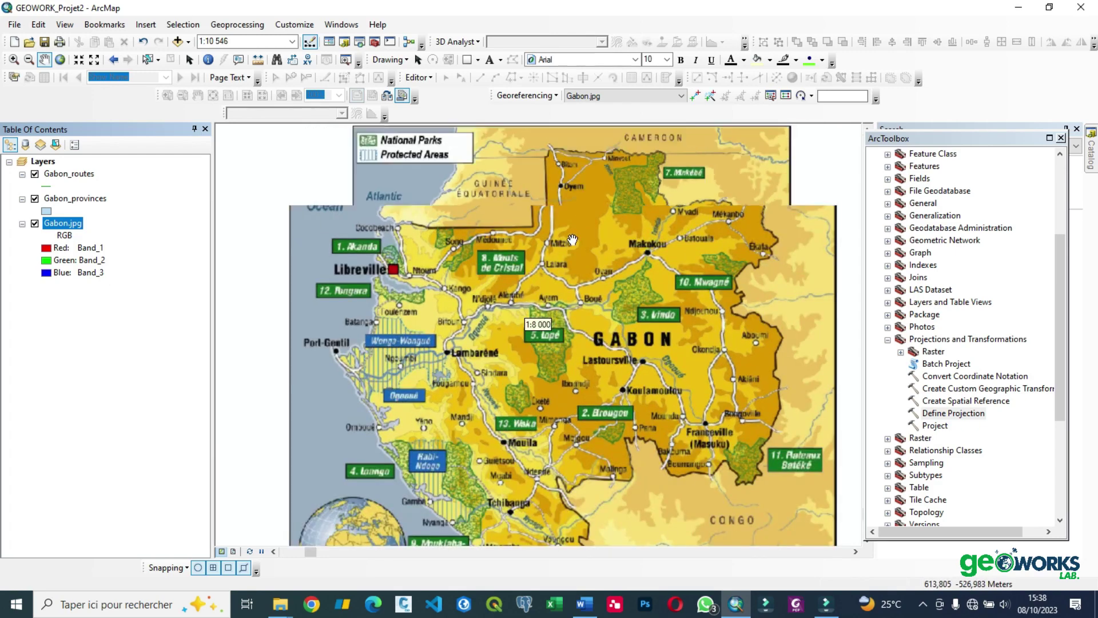
scroll(573, 239, down, 3)
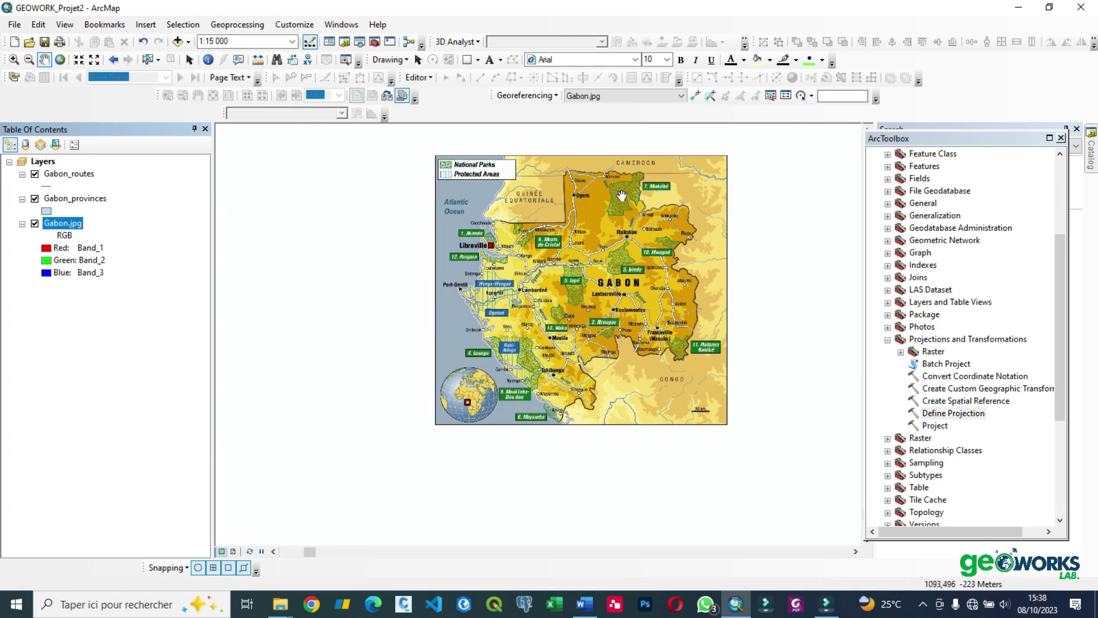
drag(608, 203, 502, 239)
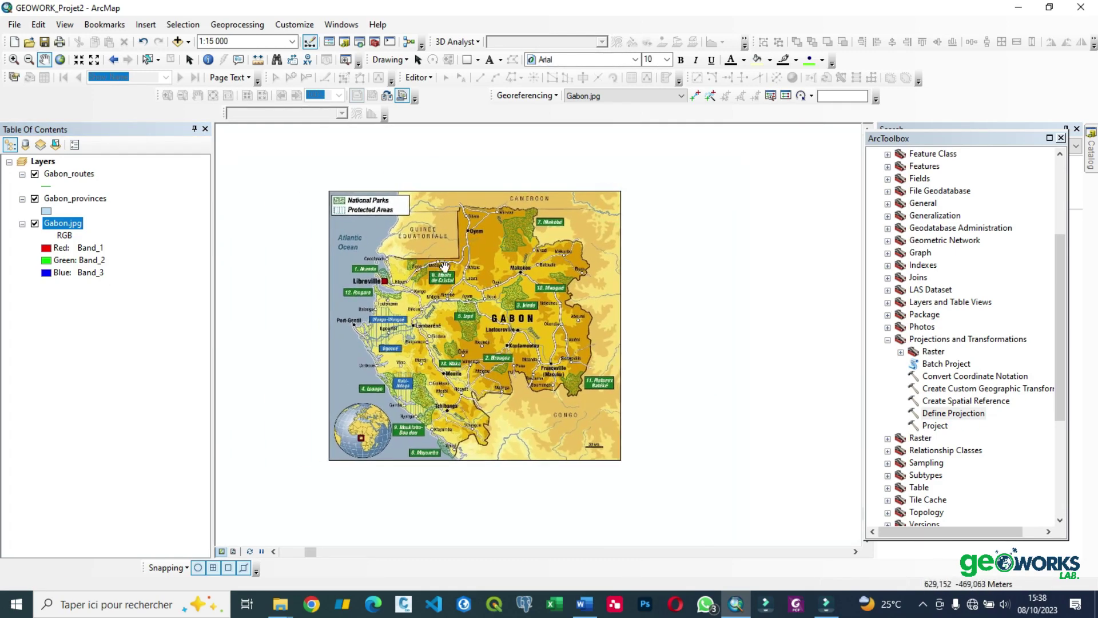
scroll(447, 227, down, 4)
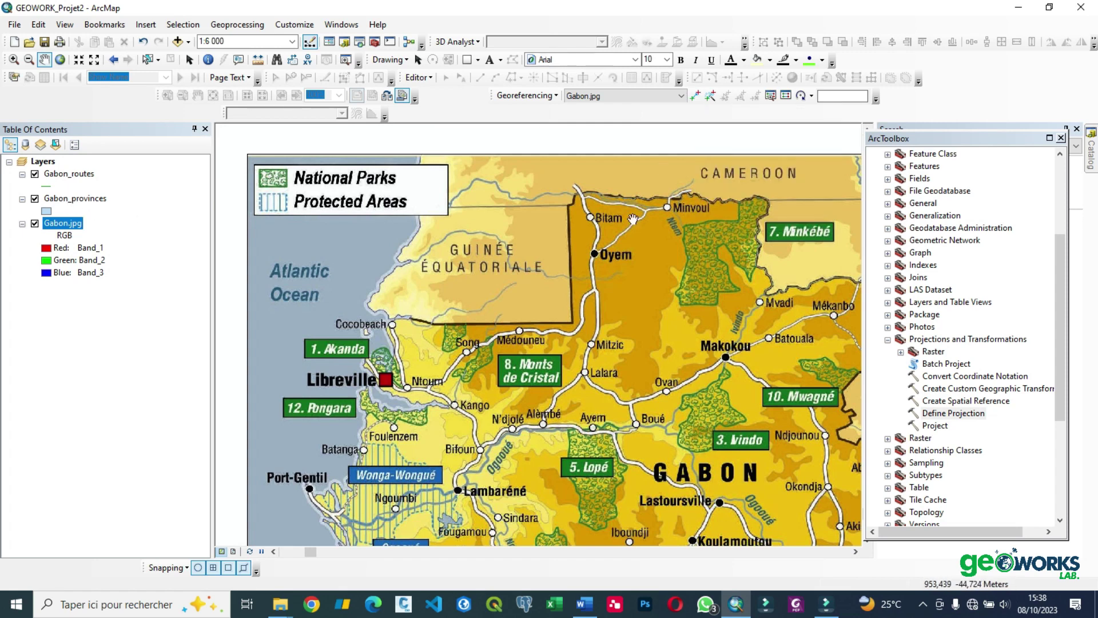
- Start adding control points and place the first source point on Gabon.jpg at the border corner southeast of Guinée Équatoriale
click(696, 97)
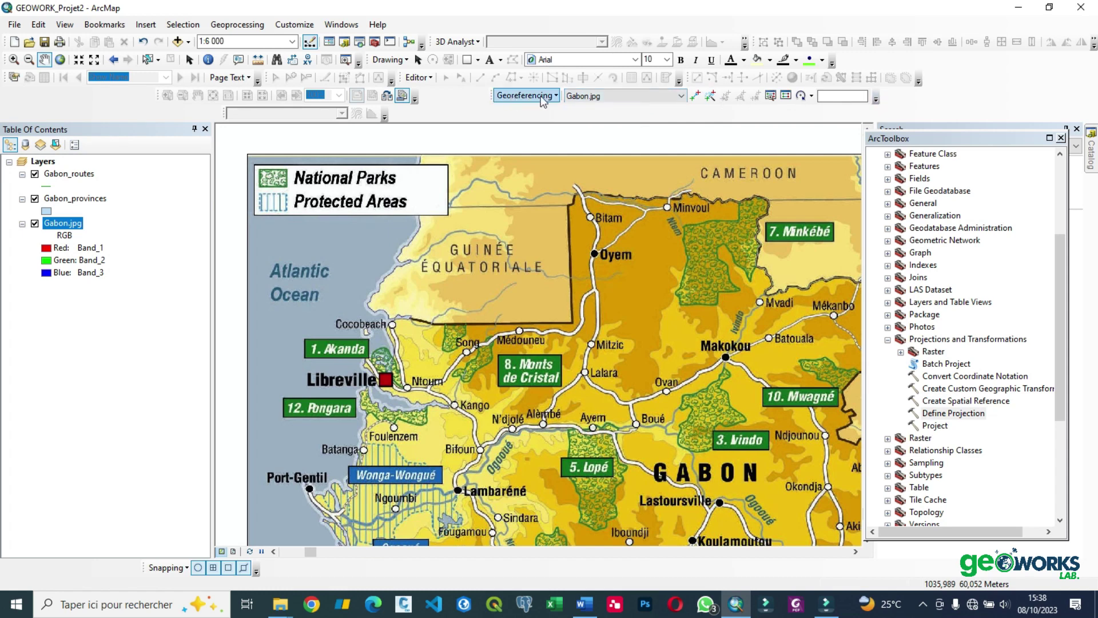
click(697, 97)
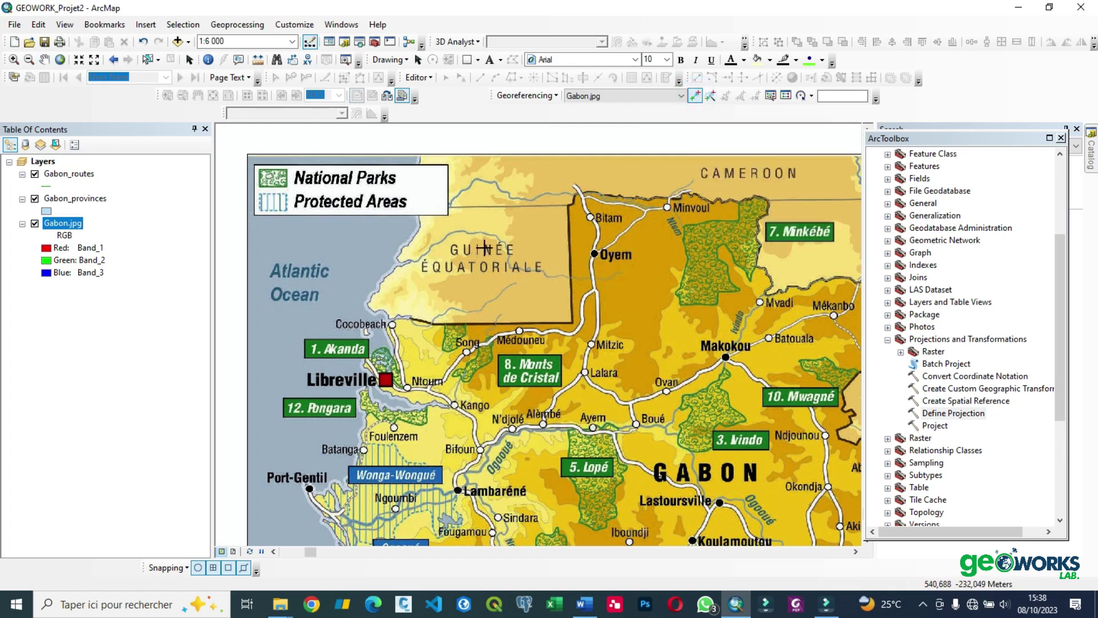
scroll(601, 309, up, 3)
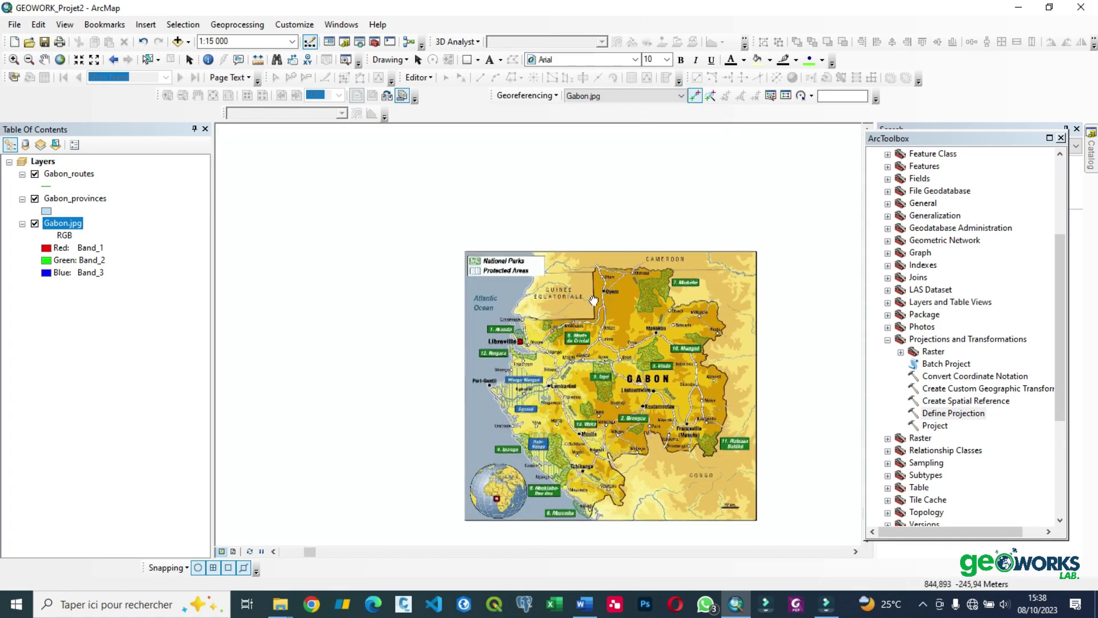
scroll(594, 300, up, 1)
scroll(449, 277, down, 3)
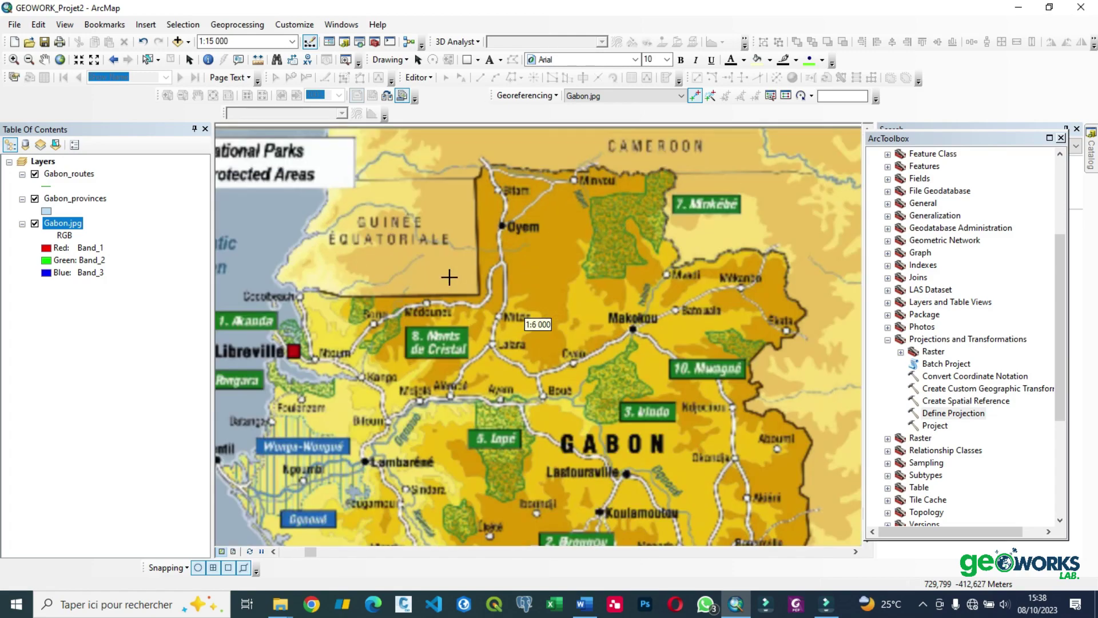
scroll(497, 288, down, 2)
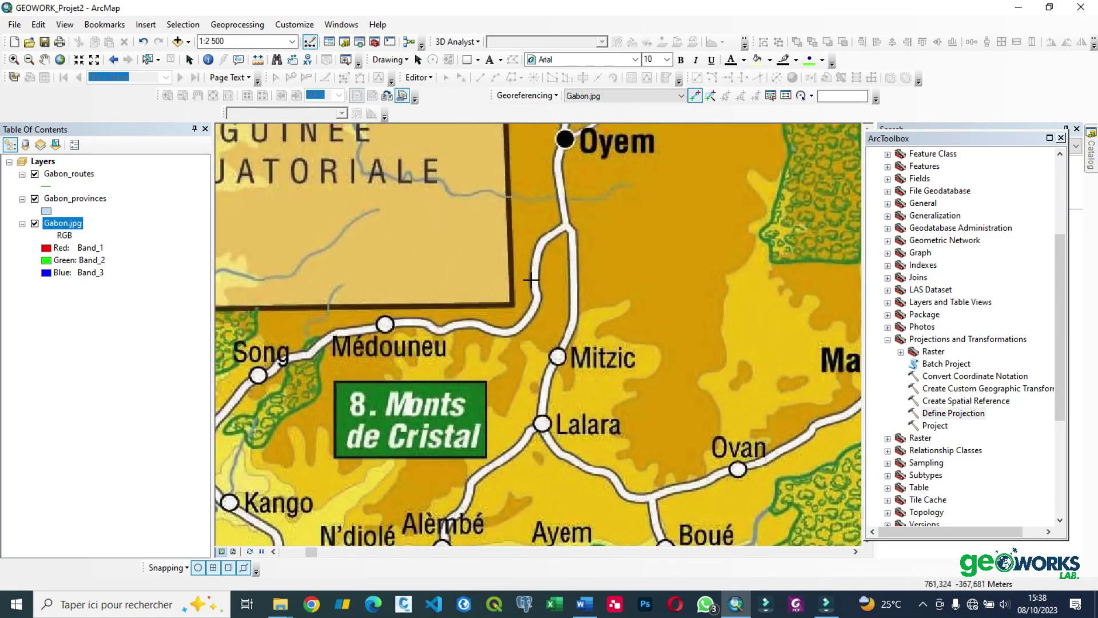
scroll(535, 318, down, 1)
scroll(547, 306, up, 2)
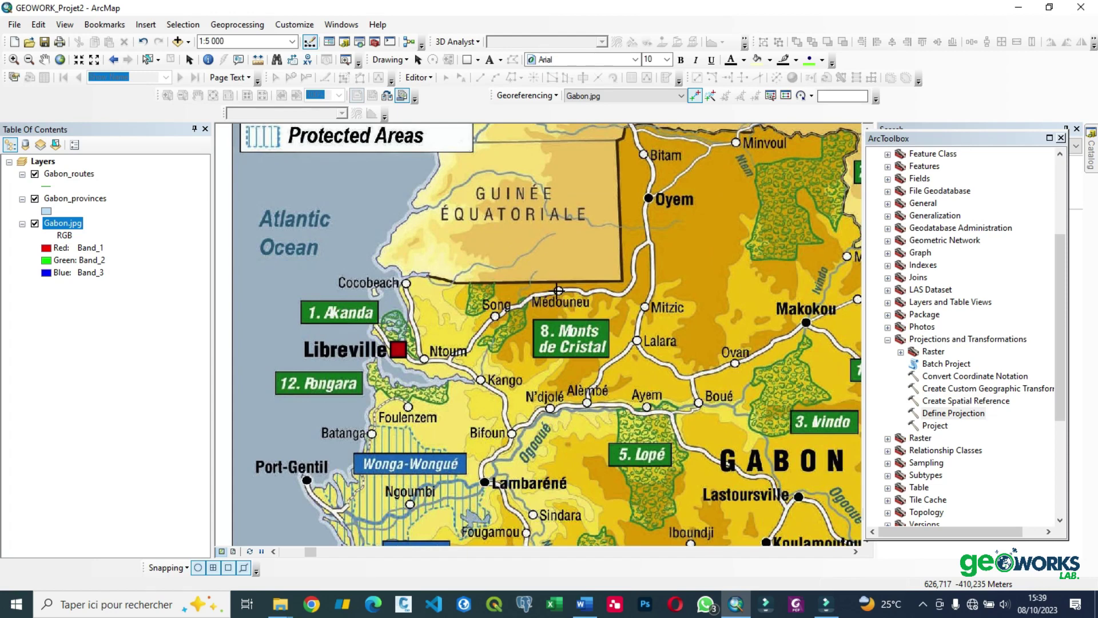
drag(568, 302, 554, 330)
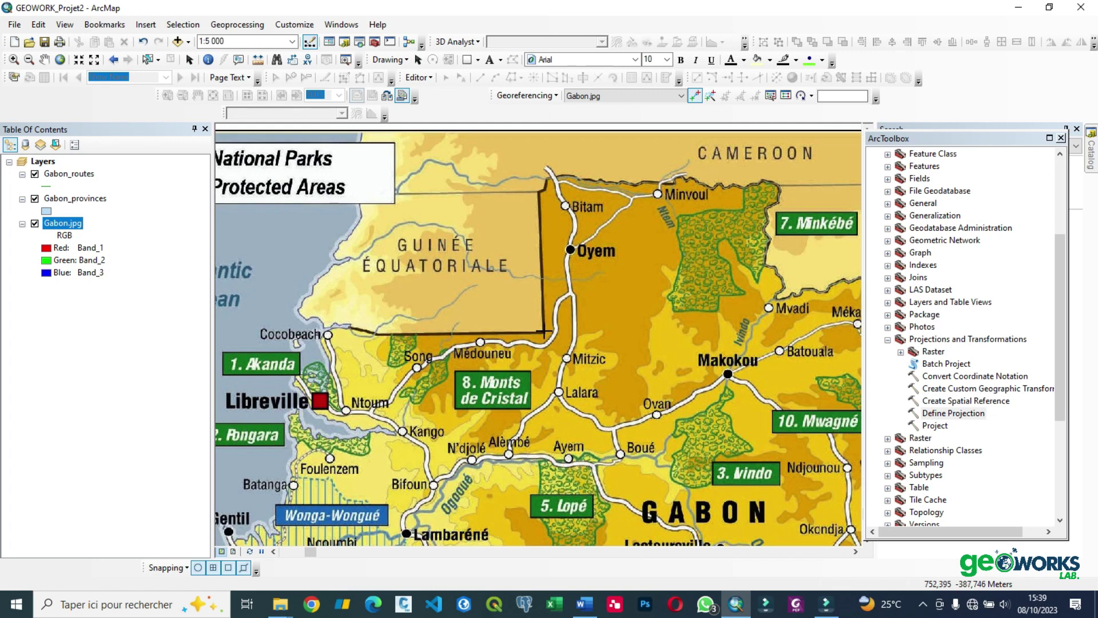
click(543, 330)
- Link the first control point to the matching border-corner vertex of the Gabon_provinces layer
right_click(70, 175)
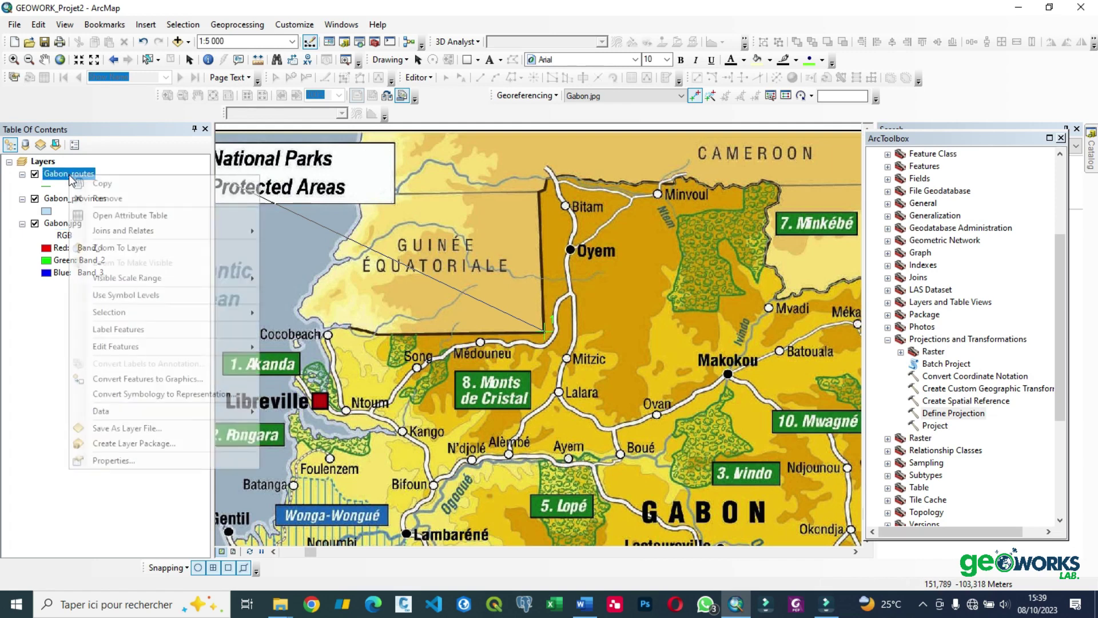
key(Escape)
right_click(73, 200)
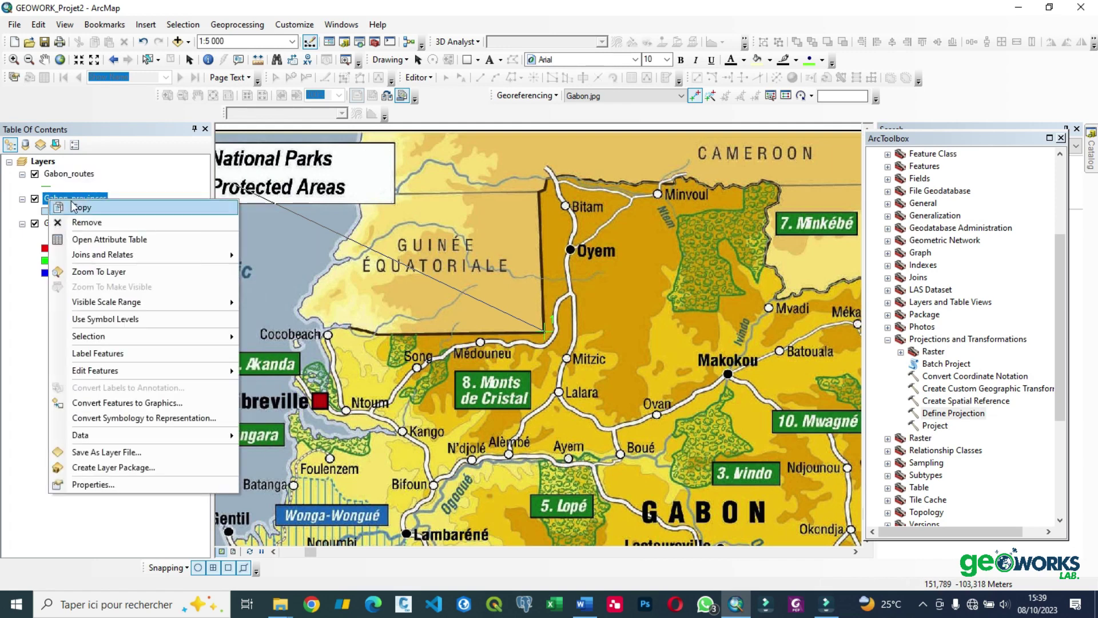
click(89, 271)
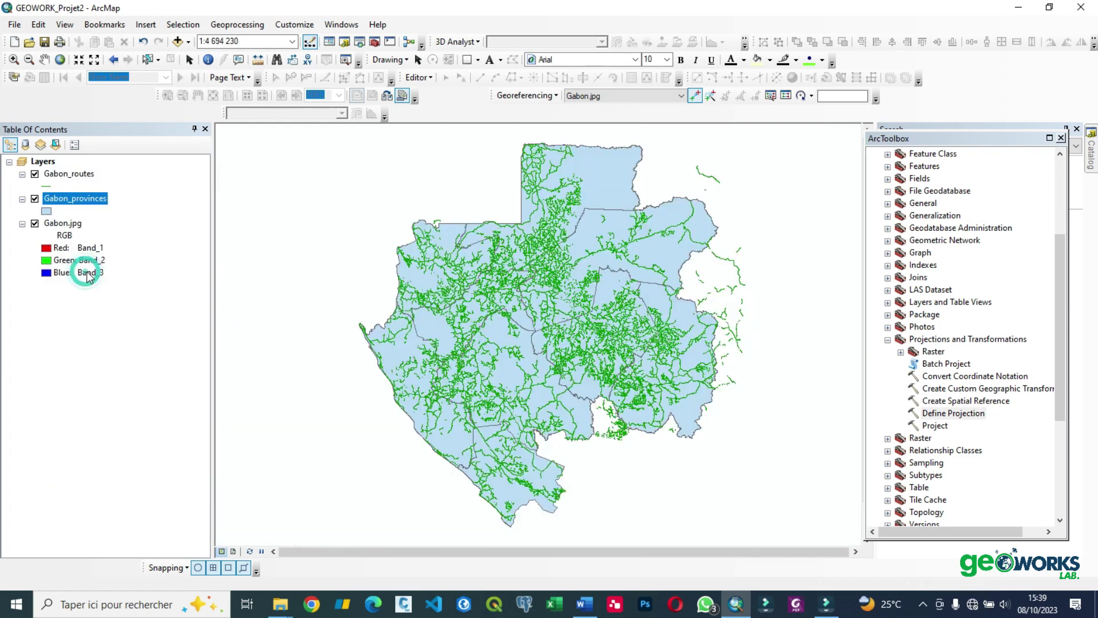
scroll(528, 216, down, 3)
scroll(527, 216, up, 6)
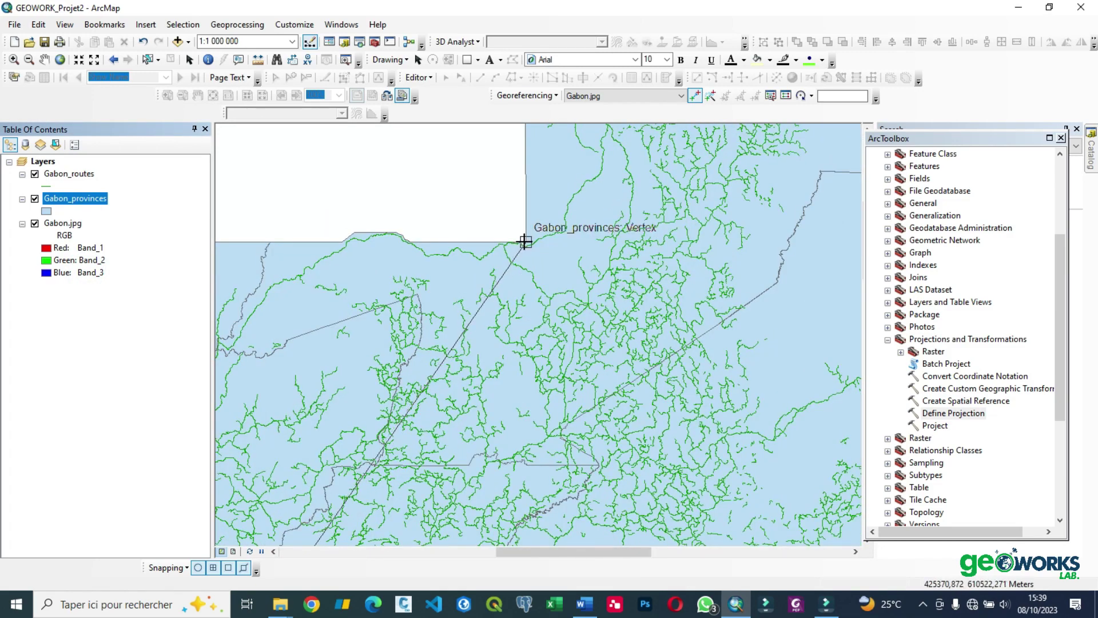
click(524, 241)
- Zoom to the Gabon.jpg layer and check the raster's position against the provinces boundary at the first control point
right_click(74, 226)
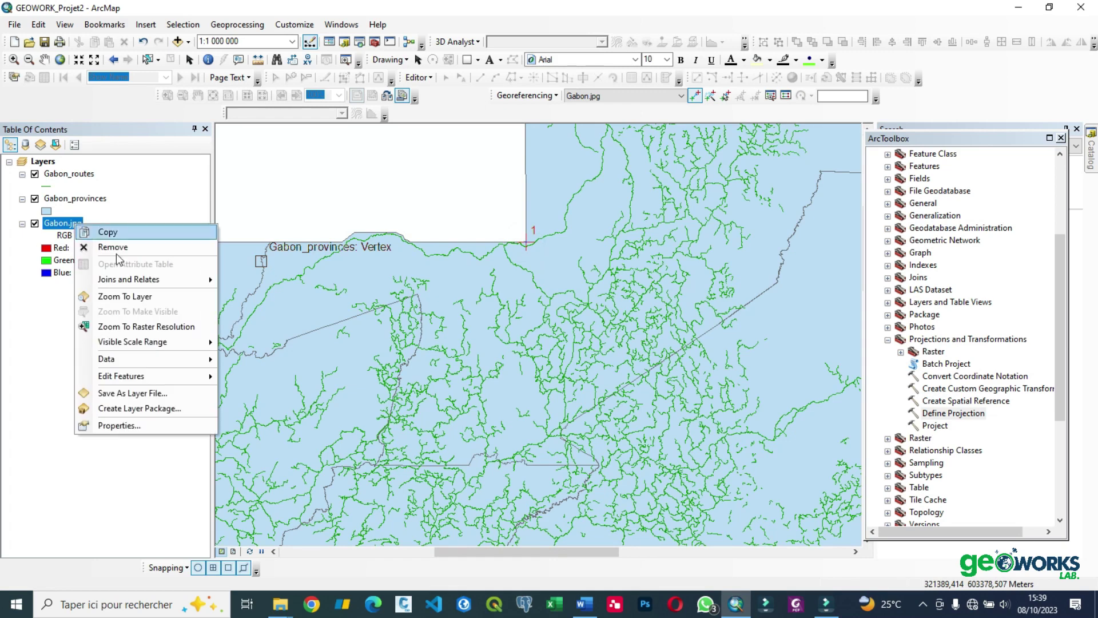
click(116, 298)
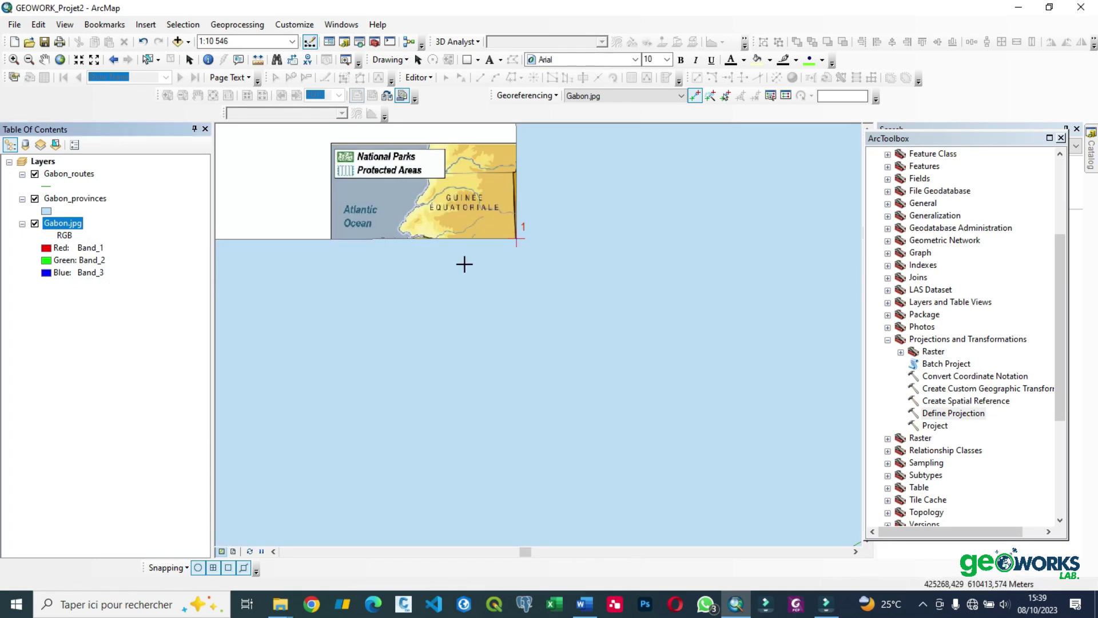
scroll(517, 286, up, 2)
scroll(516, 277, down, 3)
scroll(497, 248, up, 1)
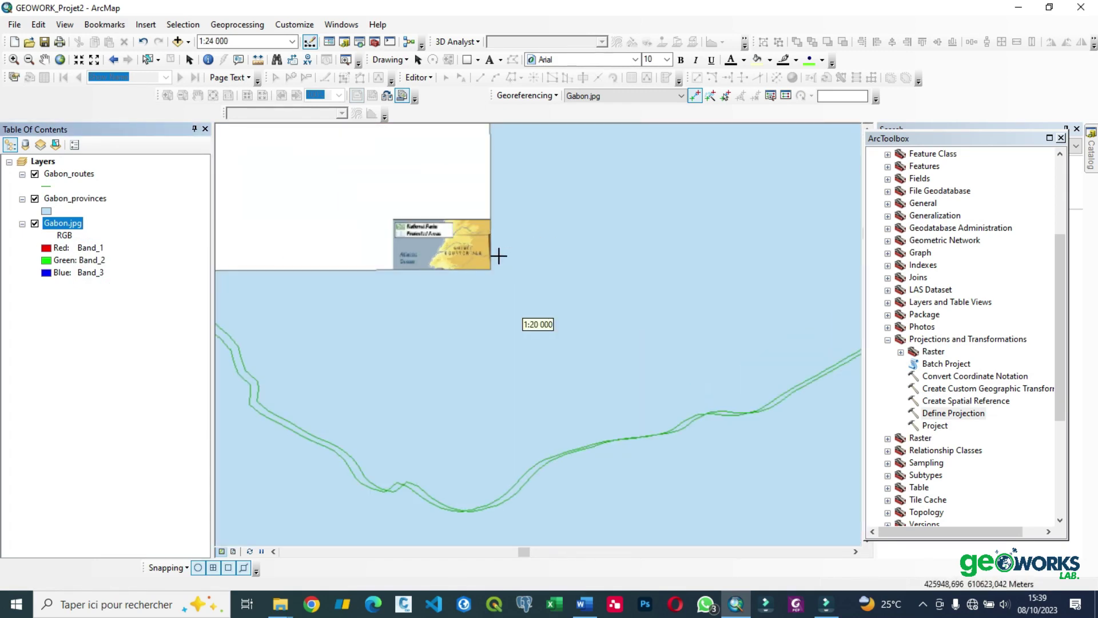
- Turn off the Auto Adjust option for georeferencing Gabon.jpg
click(541, 96)
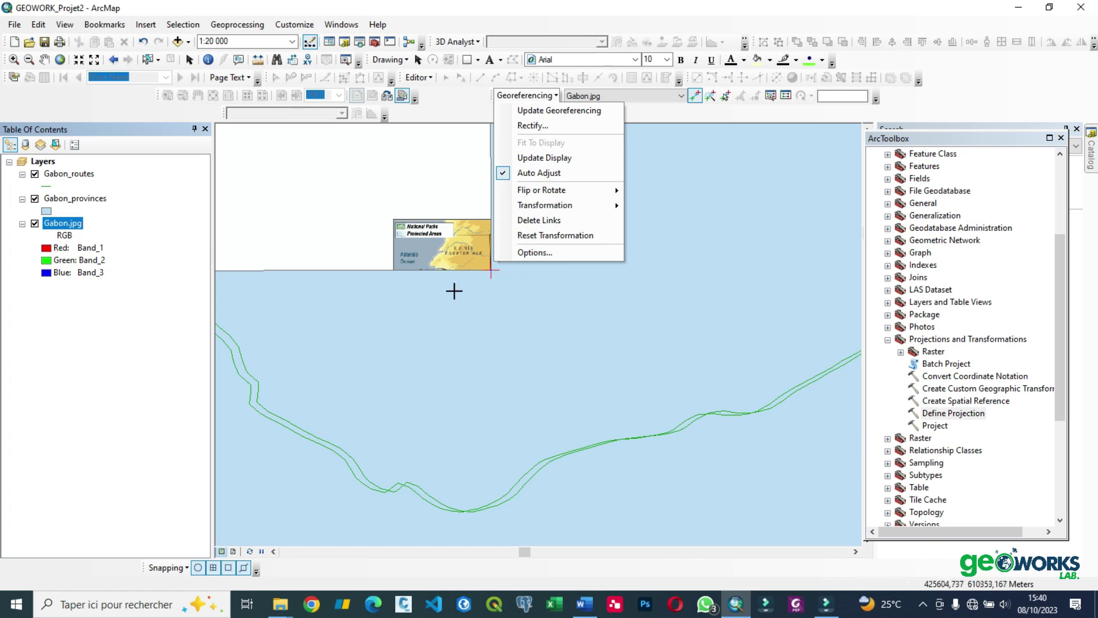
scroll(491, 289, up, 3)
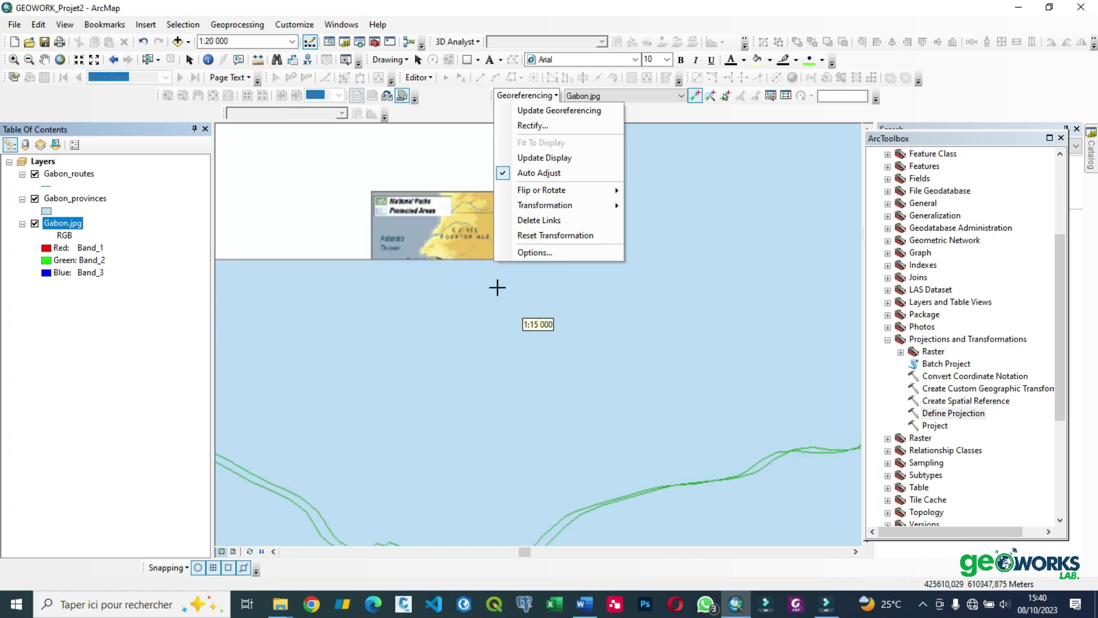
click(505, 177)
scroll(459, 267, up, 1)
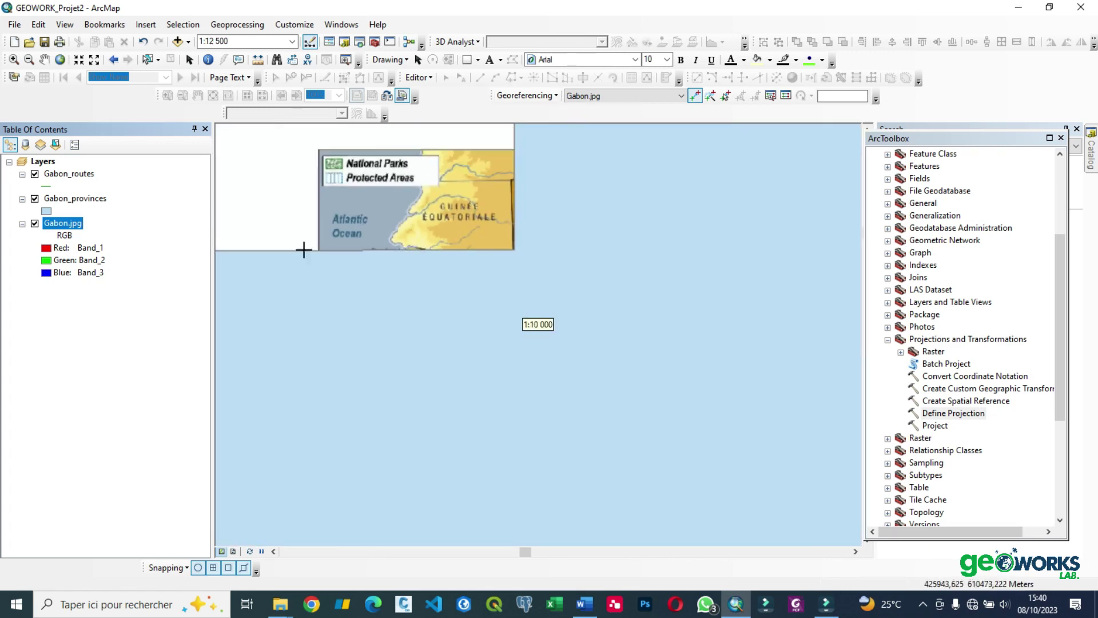
- Hide the Gabon_provinces layer and place the second control point's source on the Port-Gentil dot in the raster
click(35, 200)
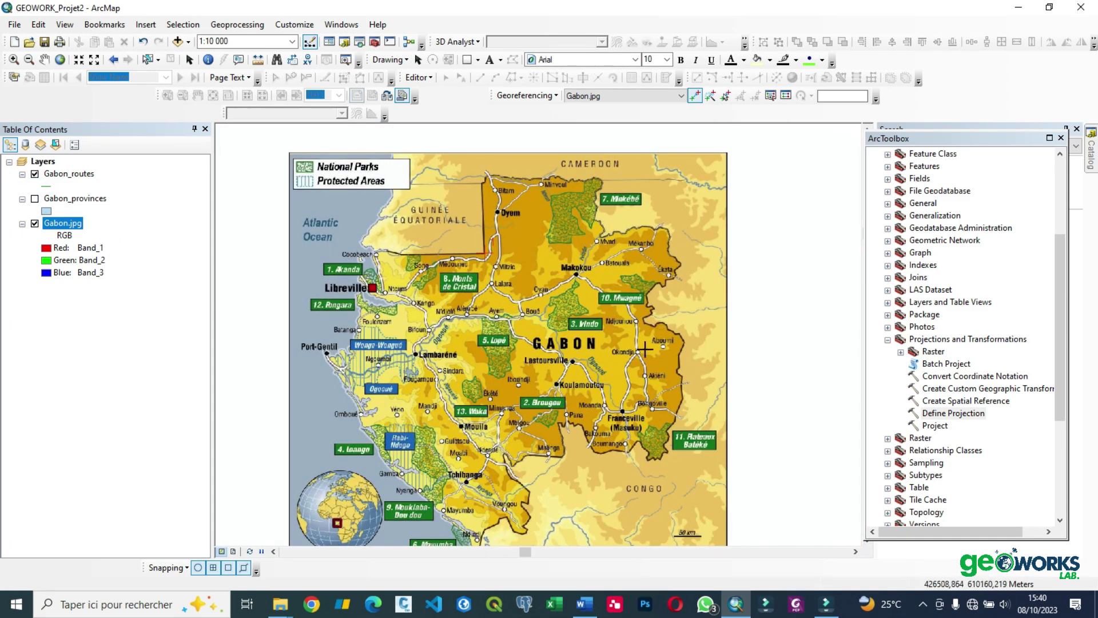
scroll(648, 458, down, 2)
scroll(645, 458, up, 3)
drag(557, 410, 540, 259)
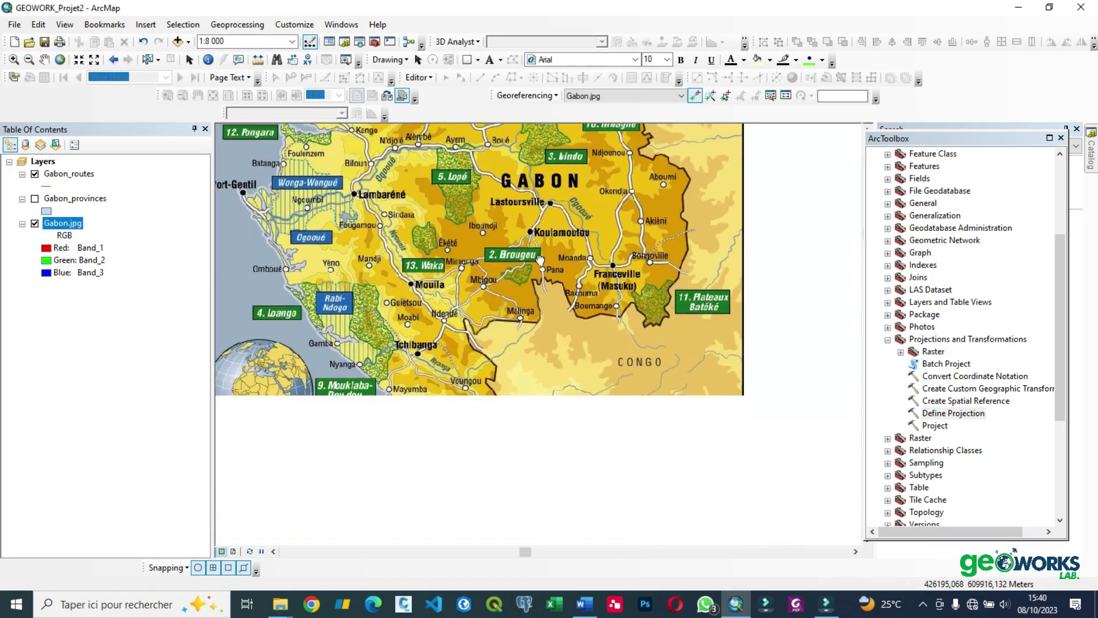
scroll(540, 259, down, 2)
scroll(342, 265, up, 4)
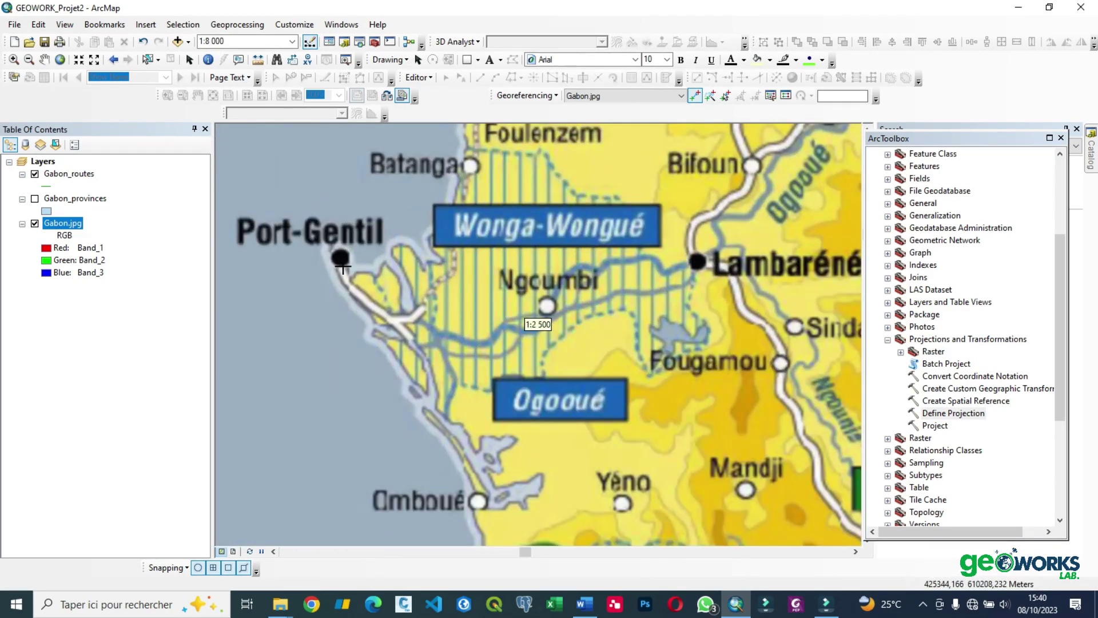
click(342, 260)
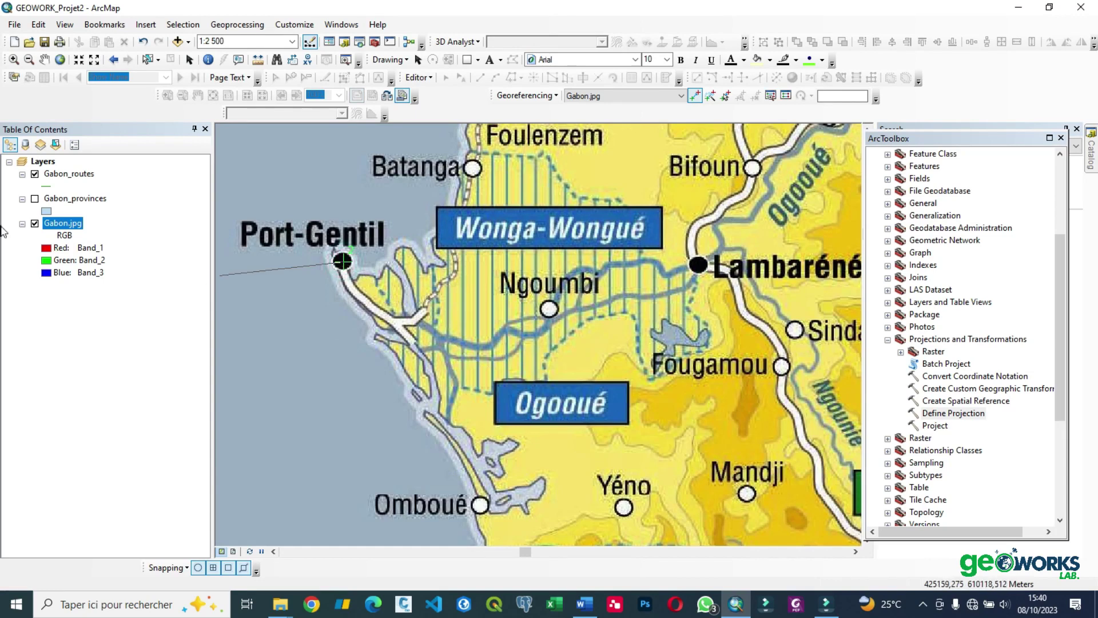
- Show the Gabon_provinces layer, zoom to its extent and link the second control point to the coastal tip at Port-Gentil
click(34, 198)
scroll(586, 330, up, 1)
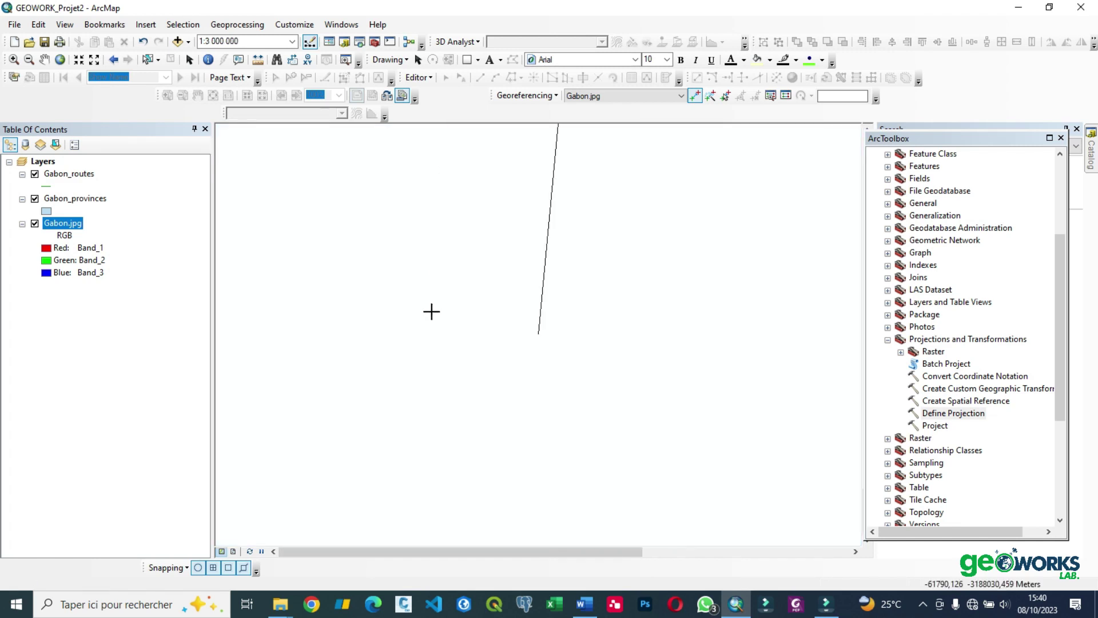
scroll(497, 331, up, 2)
right_click(78, 199)
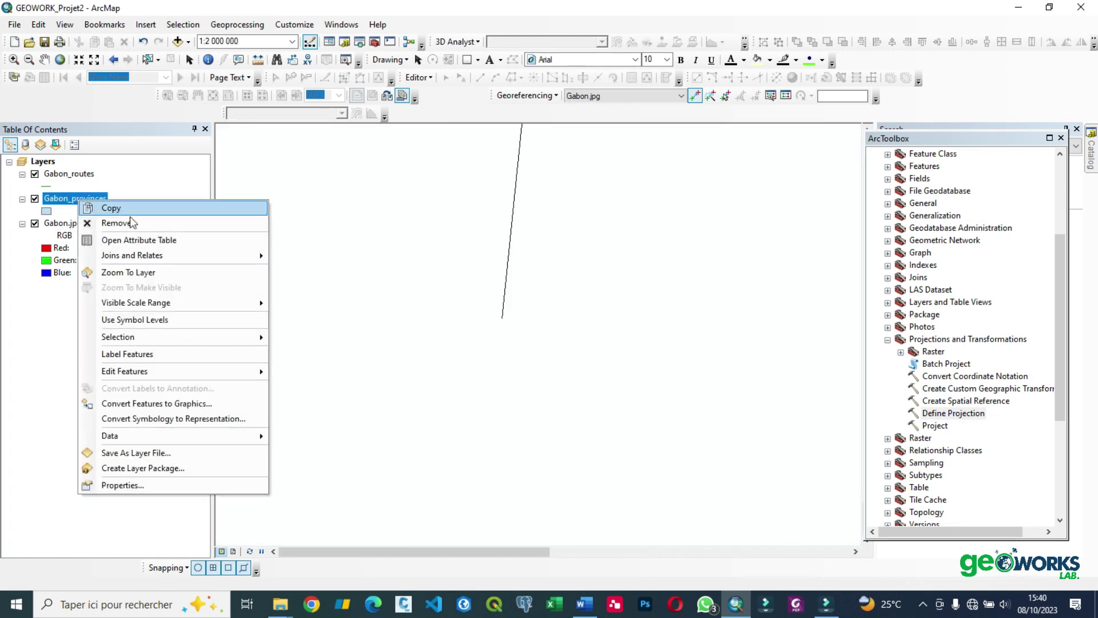
click(144, 273)
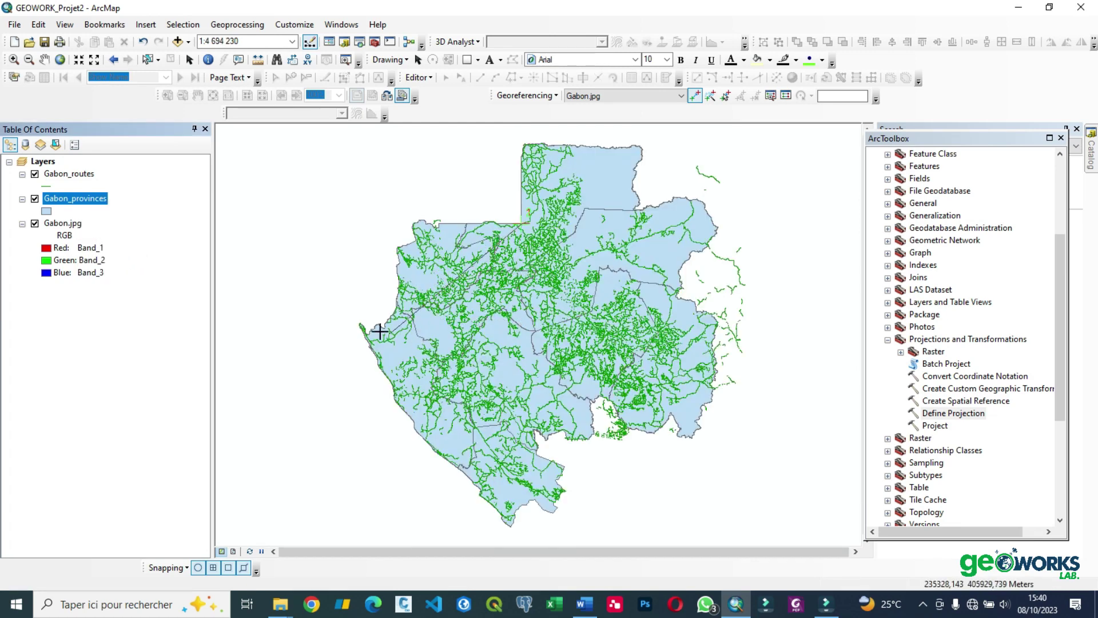
scroll(366, 326, down, 2)
scroll(364, 326, down, 2)
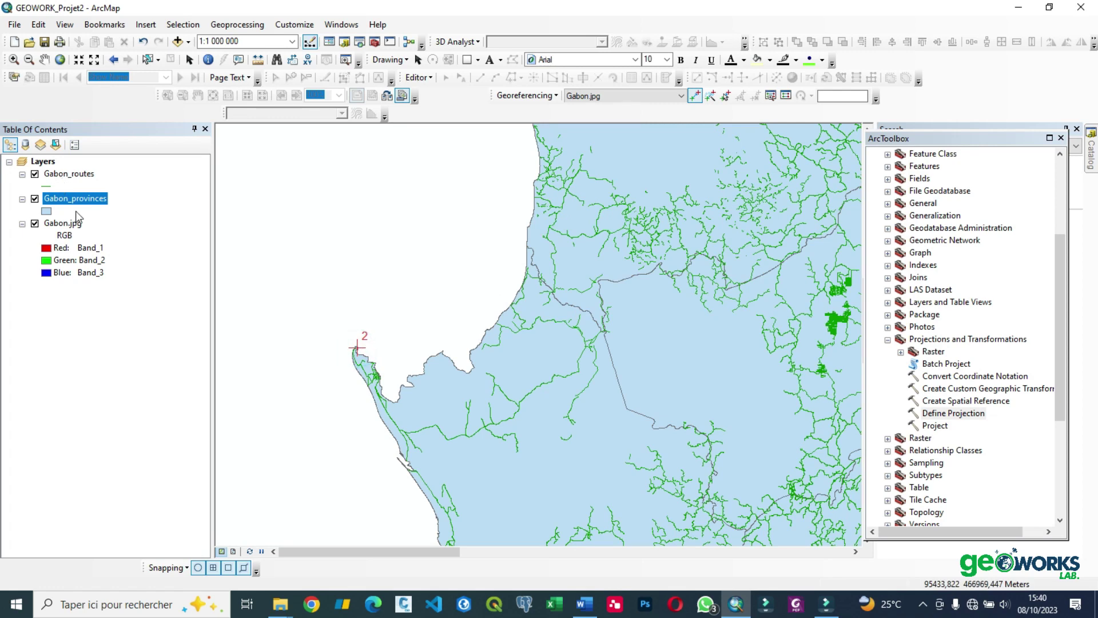
- Zoom to Gabon.jpg, hide Gabon_provinces and place the third control point's source on the eastern border corner near Ékata
right_click(68, 223)
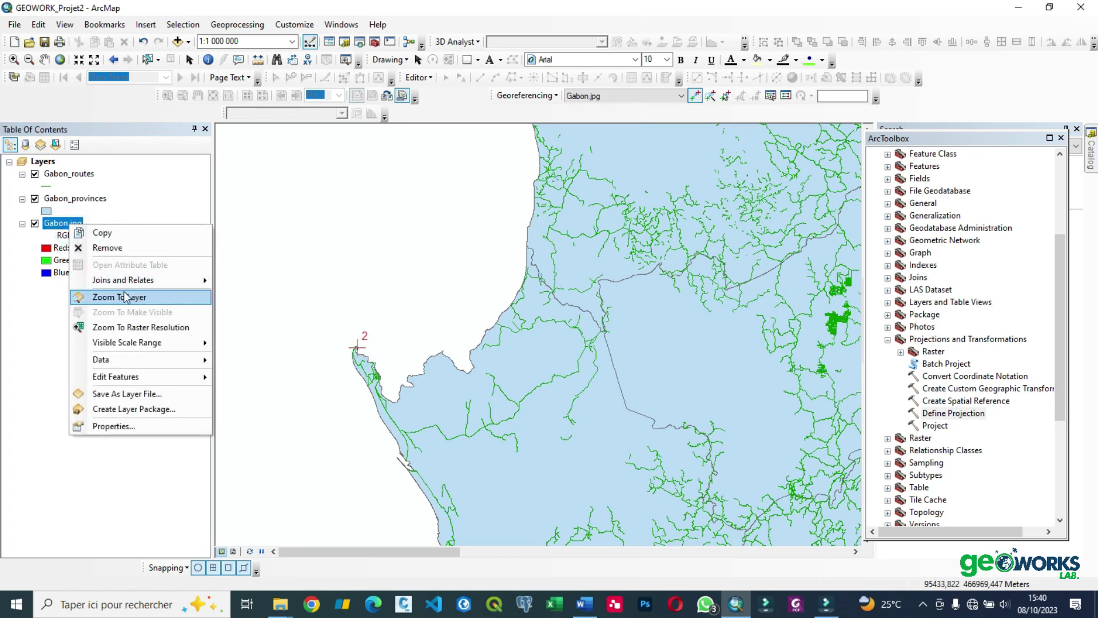
click(119, 297)
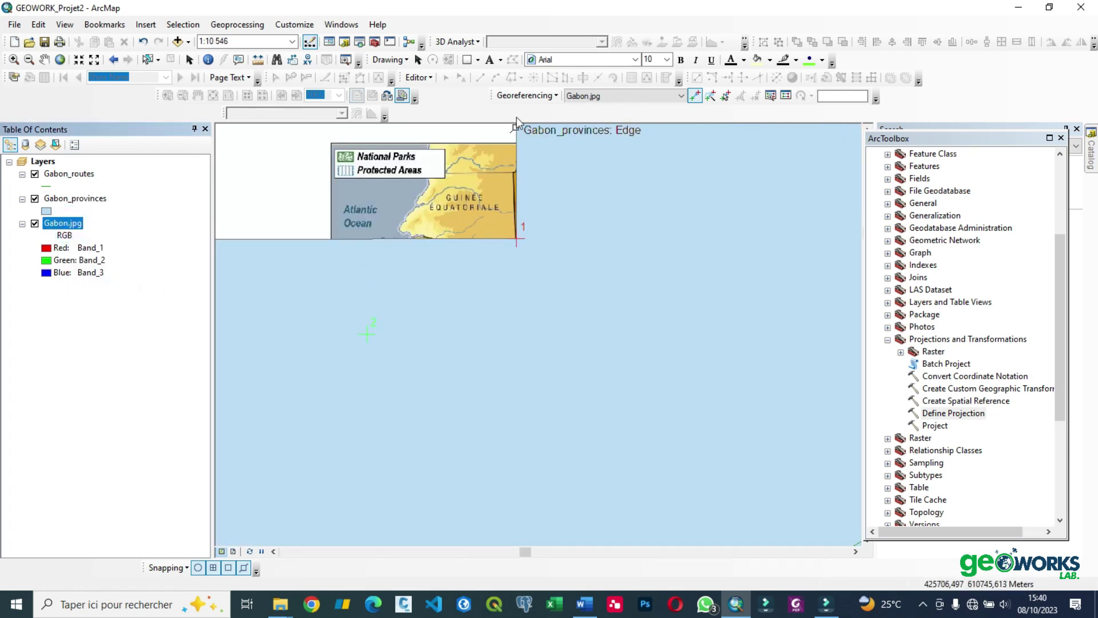
click(34, 198)
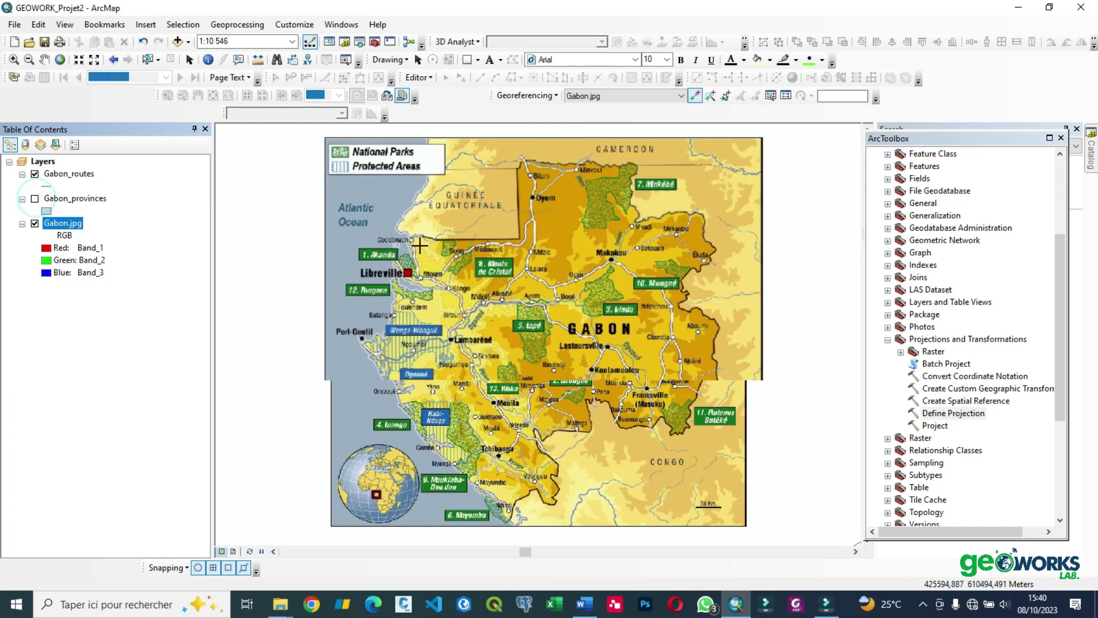
scroll(519, 308, up, 1)
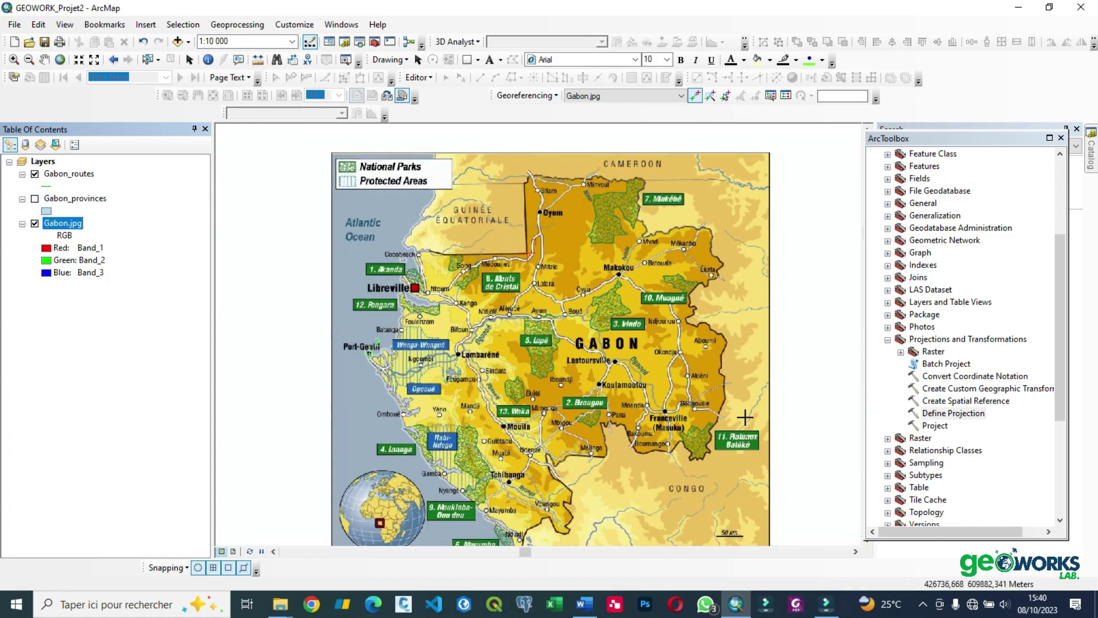
scroll(544, 384, up, 1)
scroll(698, 440, down, 2)
scroll(714, 370, down, 1)
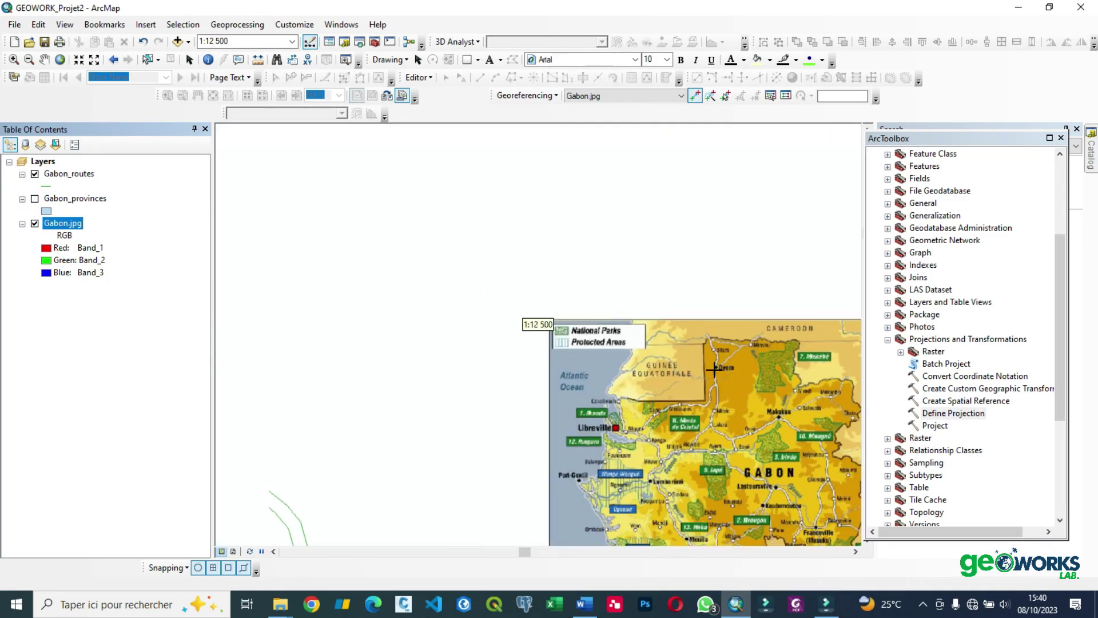
scroll(712, 377, up, 8)
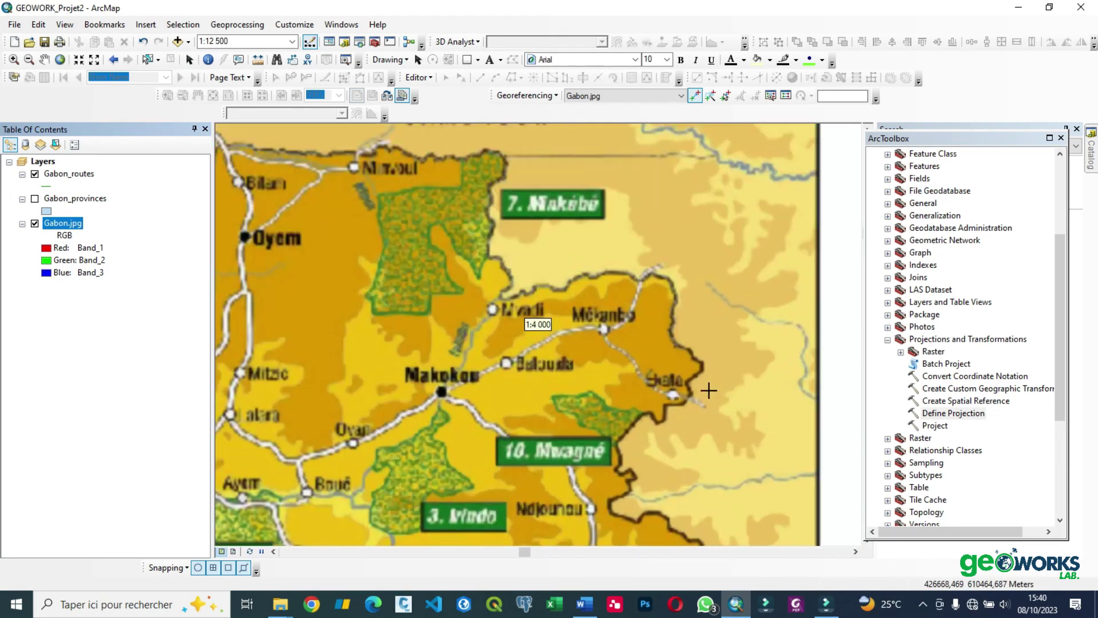
click(728, 360)
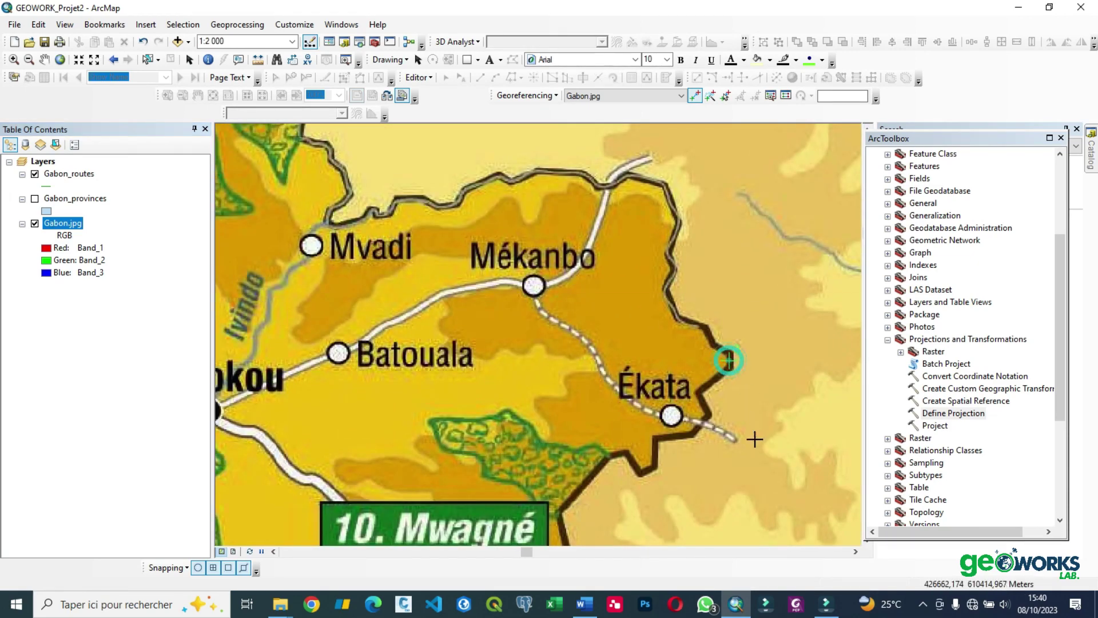
- Zoom to and show the Gabon_provinces layer, and link the third control point to the matching vertex on the eastern border
click(64, 200)
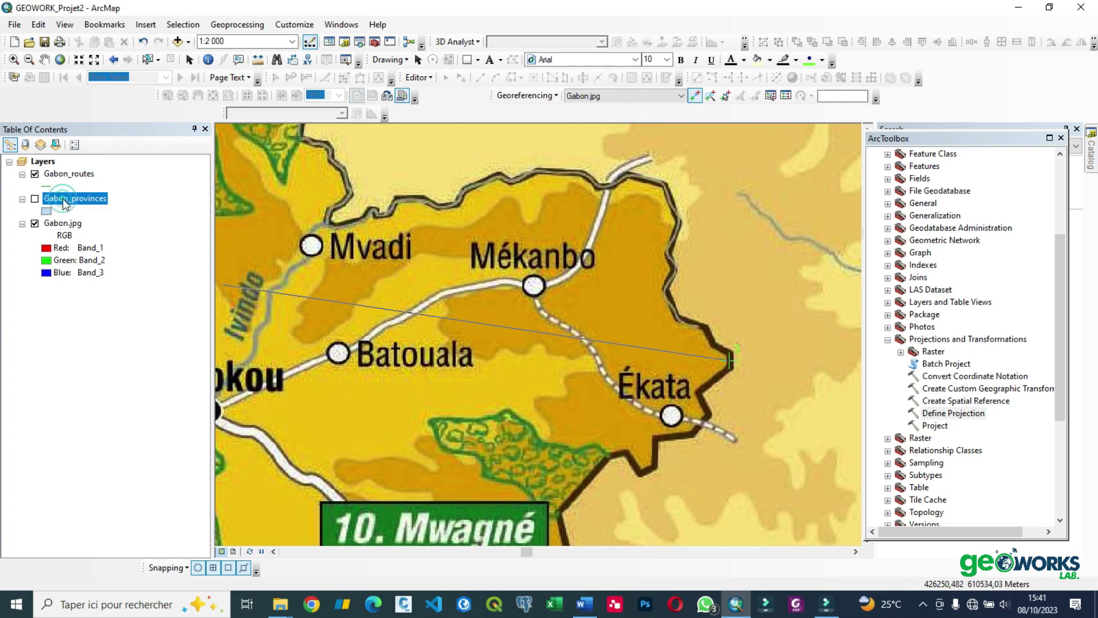
right_click(65, 200)
key(Escape)
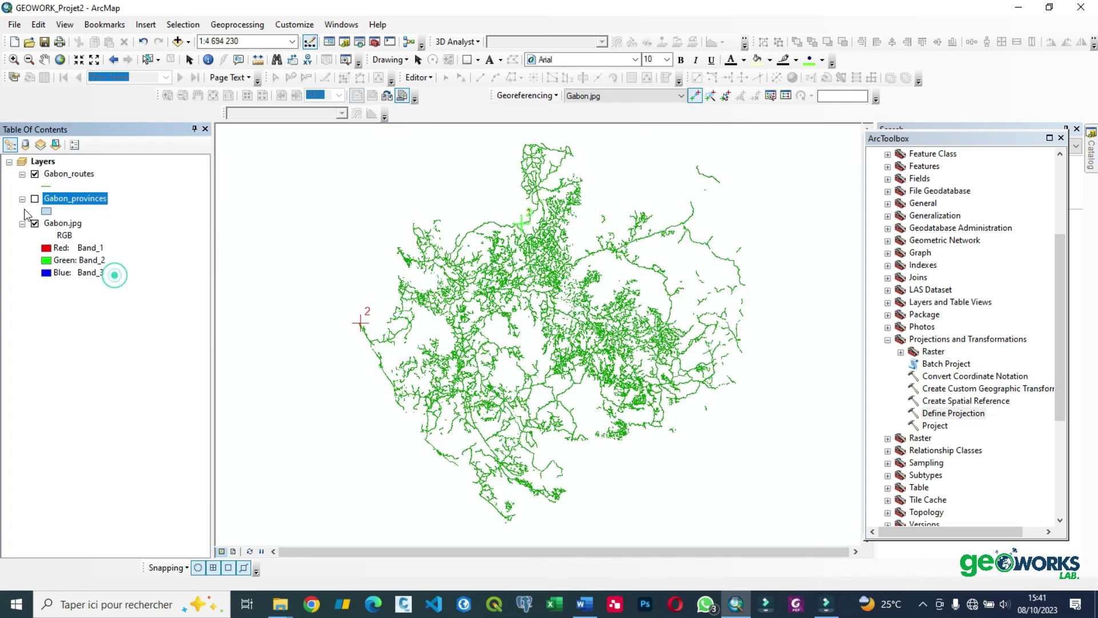
click(34, 199)
scroll(663, 200, up, 4)
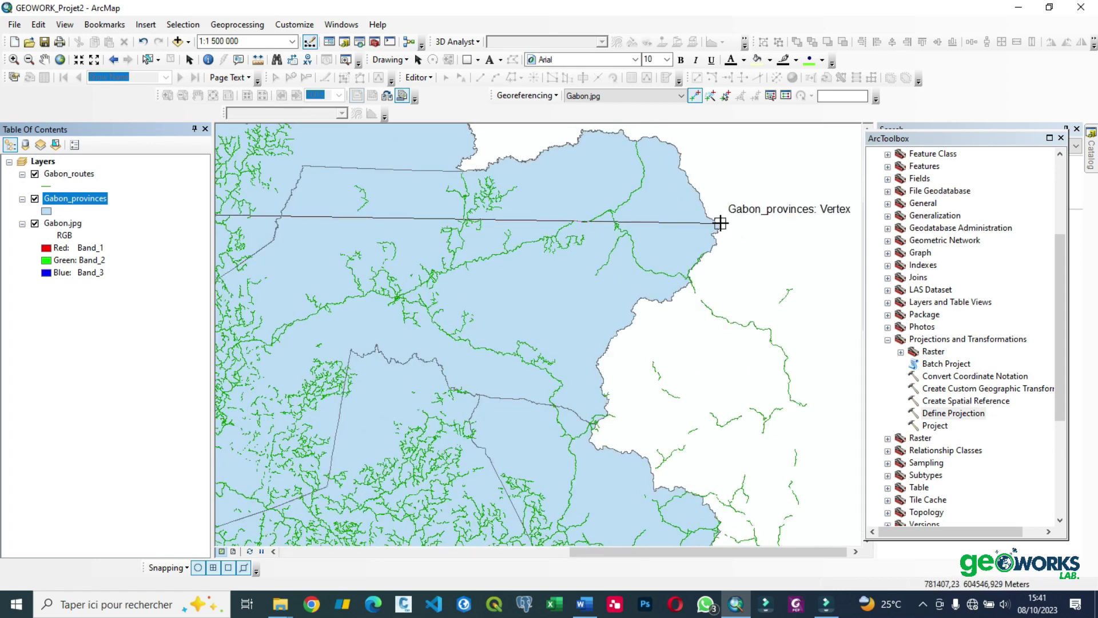
click(720, 223)
- Zoom to Gabon.jpg, hide Gabon_provinces and place the fourth control point's source on the southern border corner southeast of Voungou
right_click(68, 223)
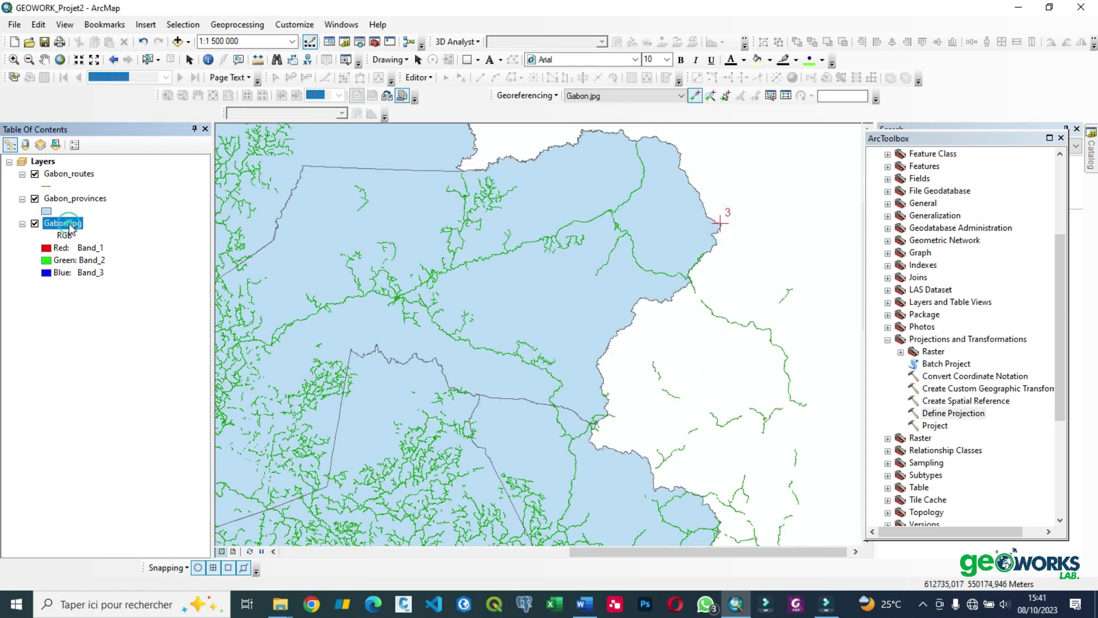
click(116, 298)
scroll(477, 271, down, 2)
scroll(476, 272, up, 4)
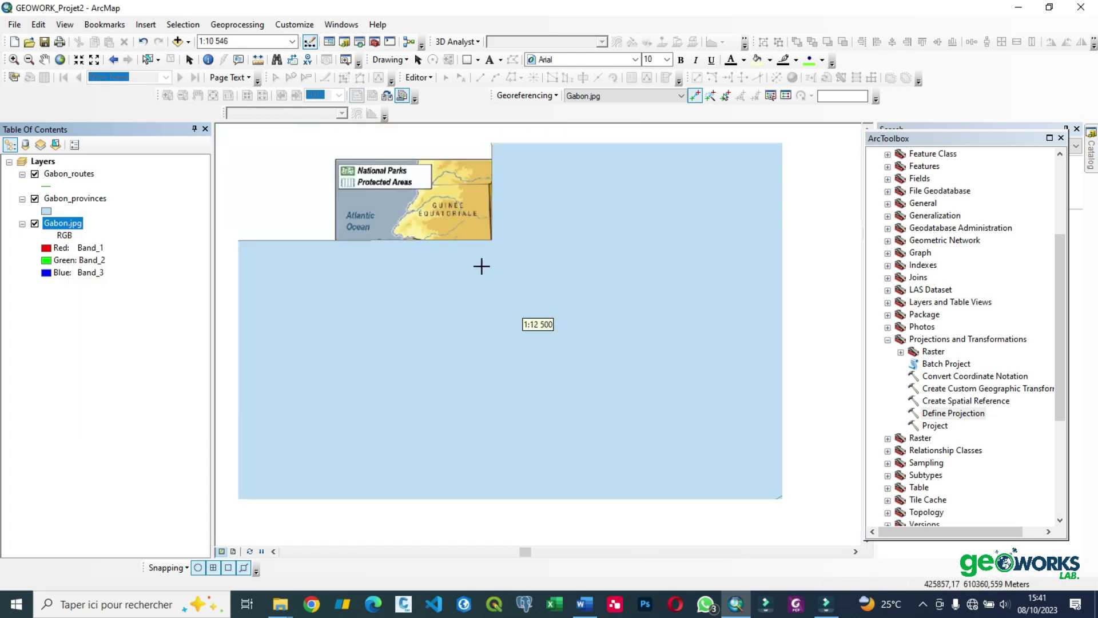
click(35, 198)
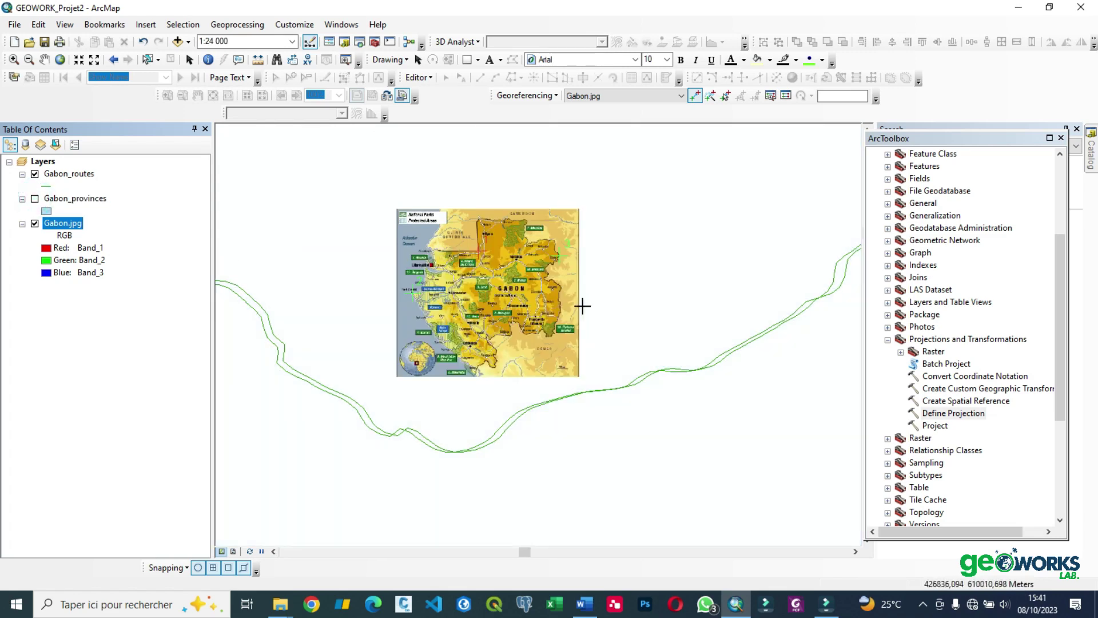
scroll(536, 349, down, 3)
key(Left)
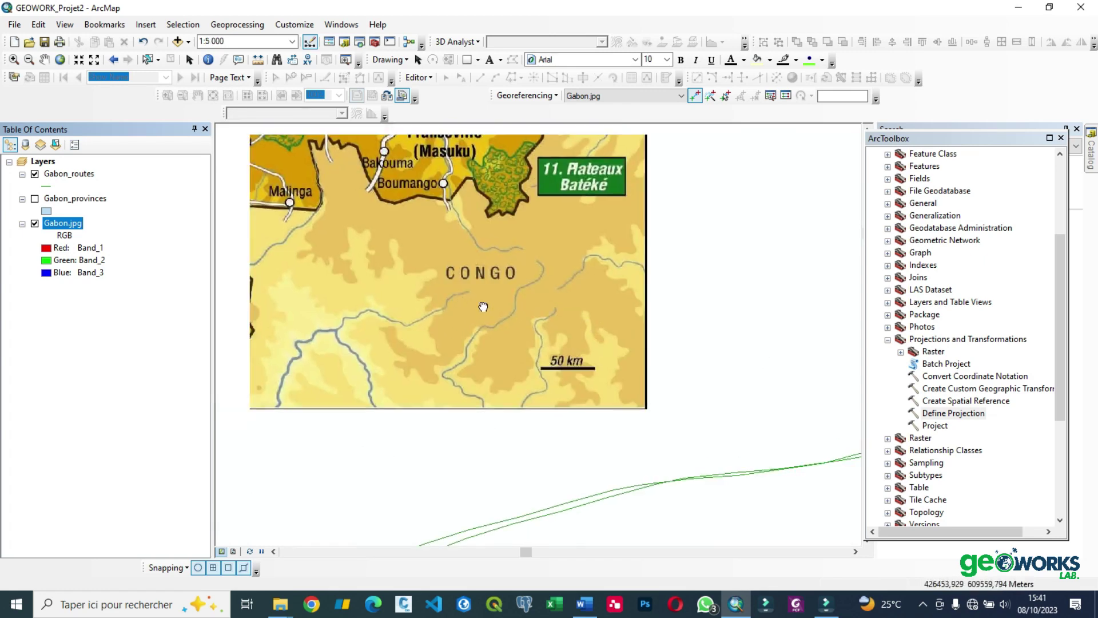
scroll(567, 334, down, 3)
scroll(567, 335, up, 3)
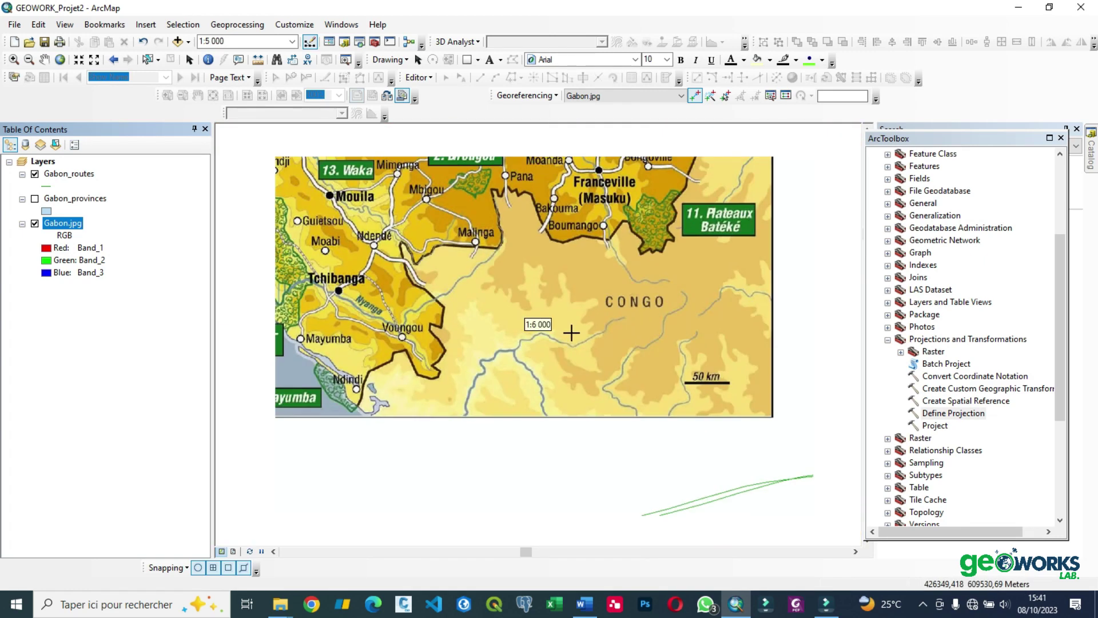
scroll(566, 330, up, 1)
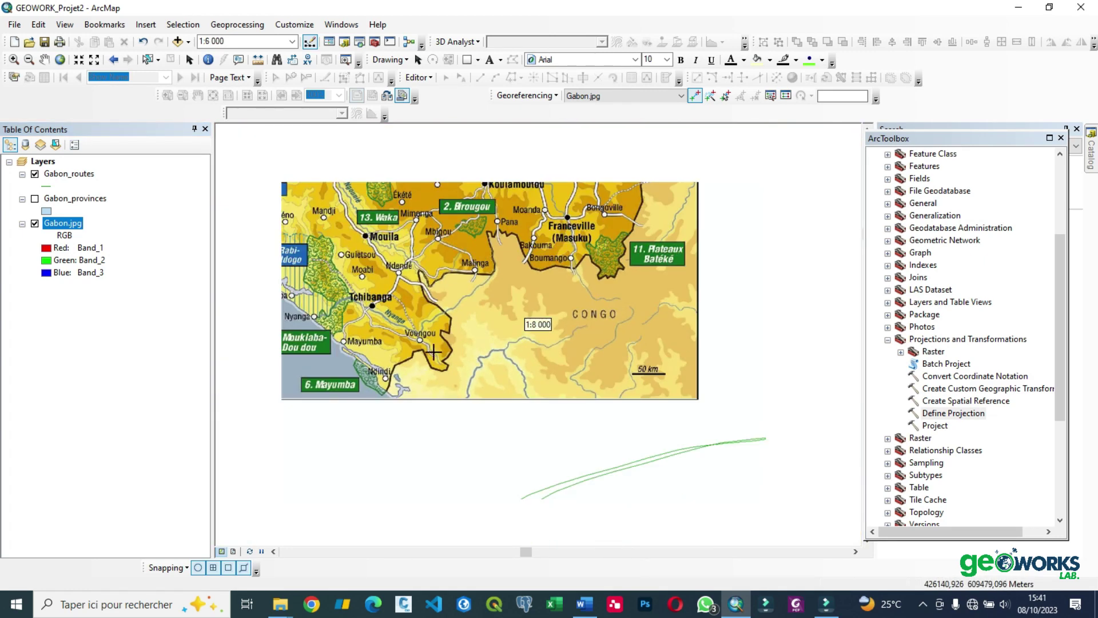
scroll(434, 352, down, 2)
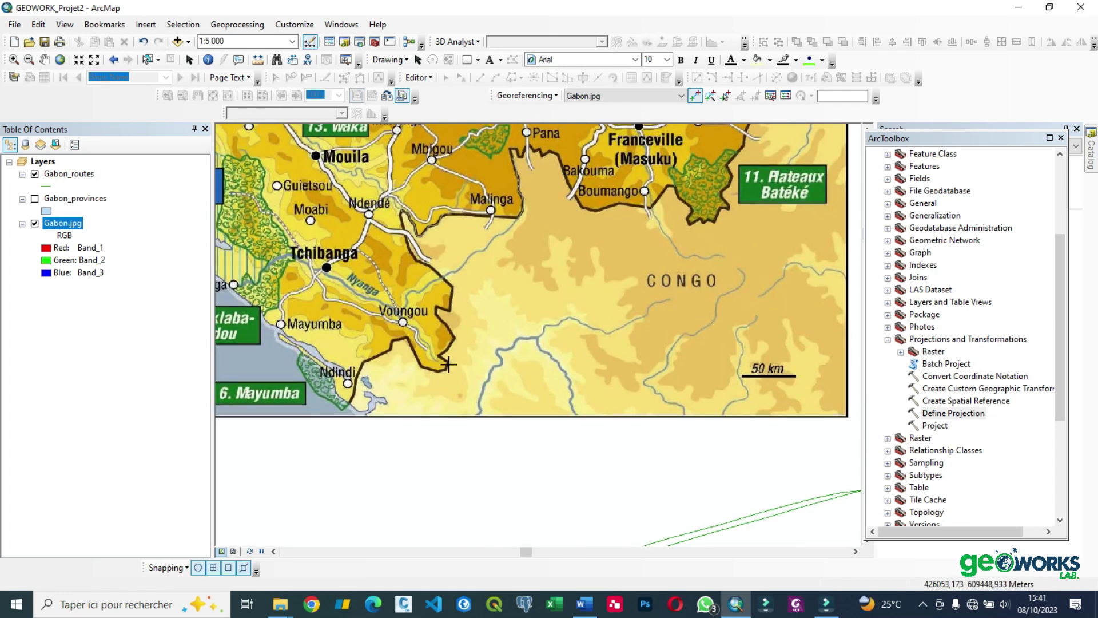
click(449, 364)
- Show the Gabon_provinces layer, zoom to its extent and link the fourth control point to the matching vertex on the southern border
click(35, 198)
click(63, 198)
right_click(60, 200)
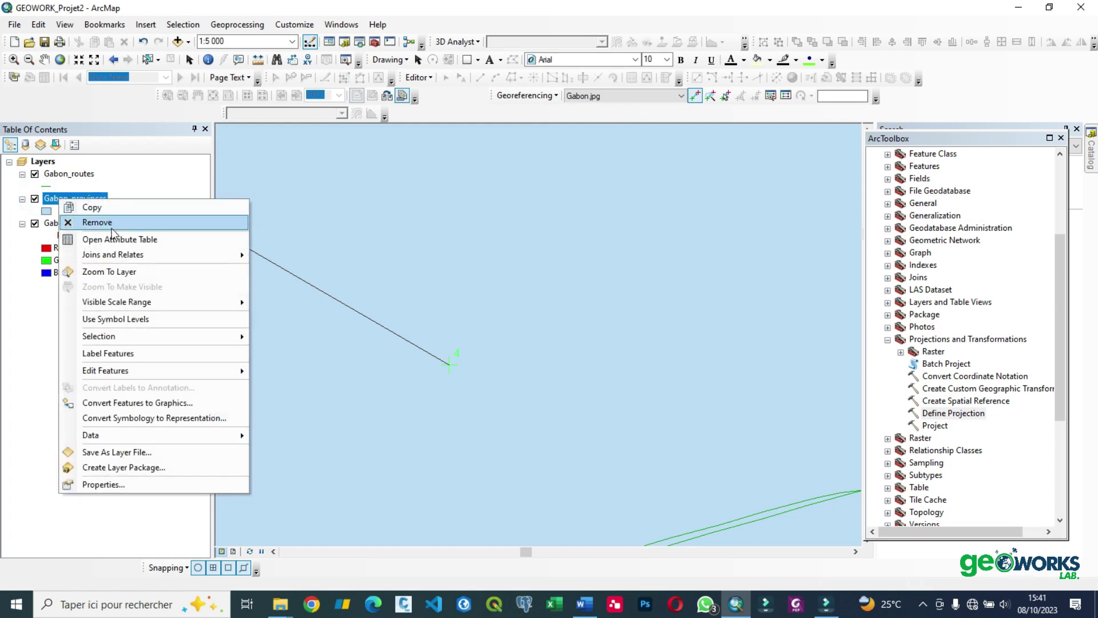
click(108, 272)
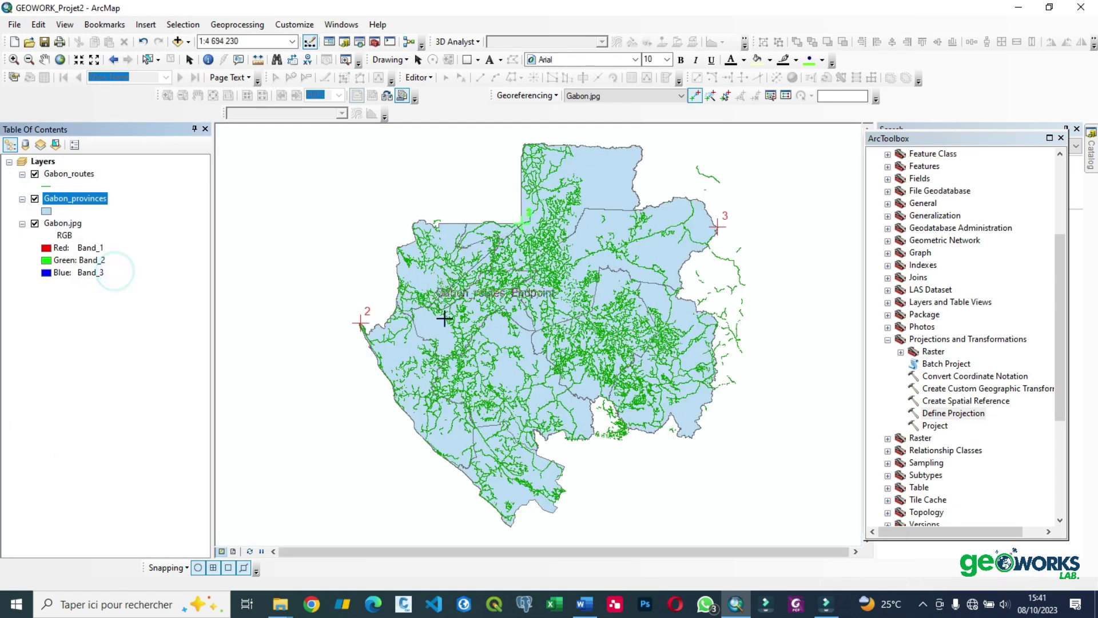
scroll(562, 513, down, 5)
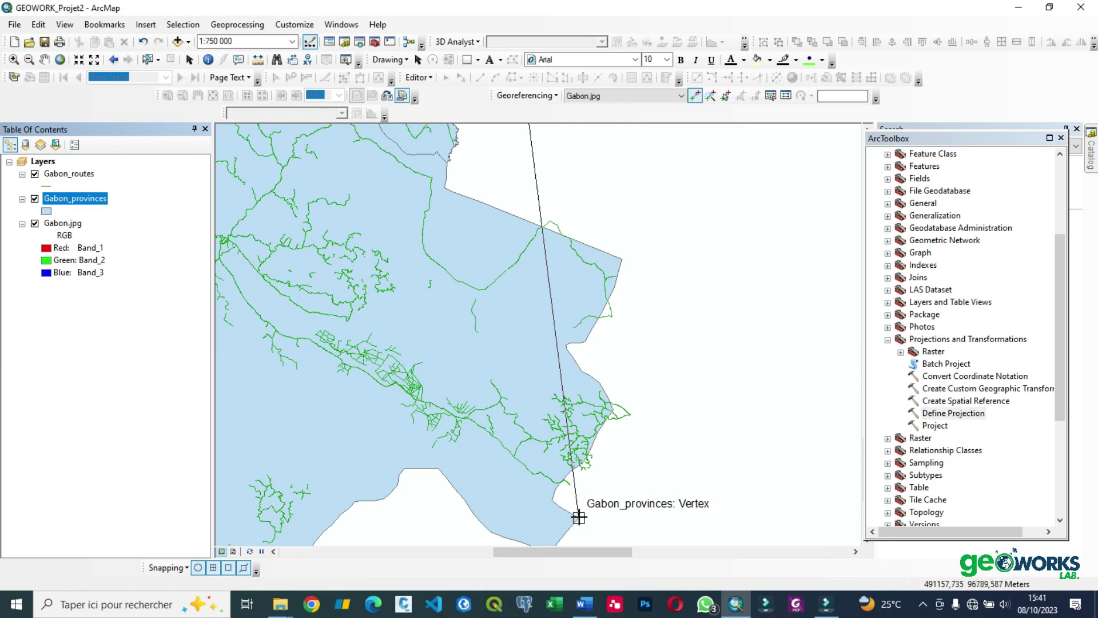
scroll(529, 286, down, 1)
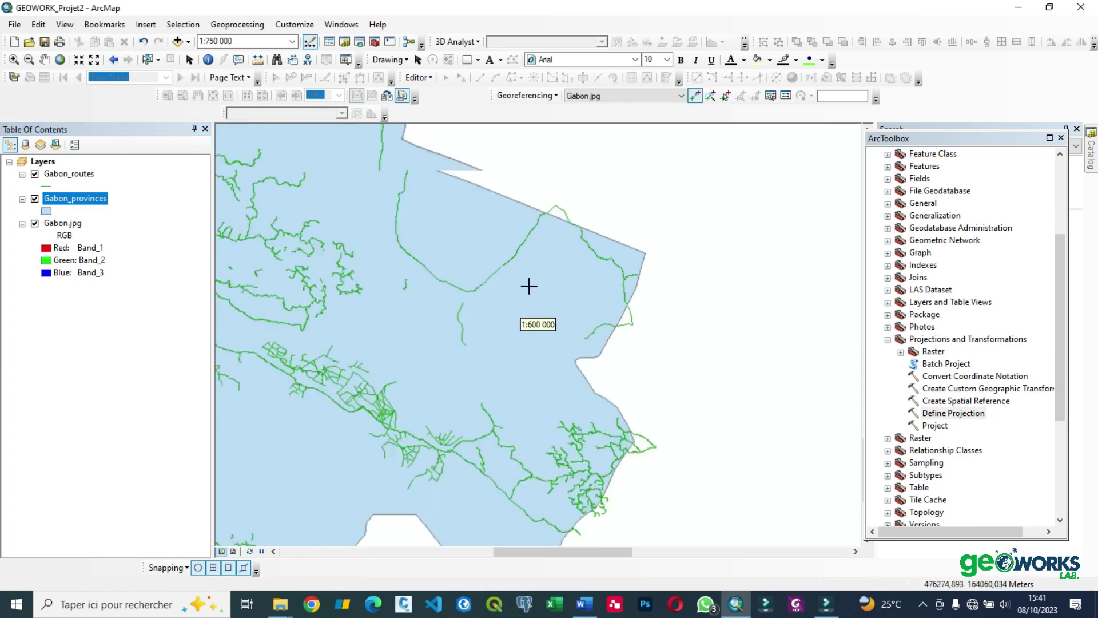
scroll(529, 286, up, 5)
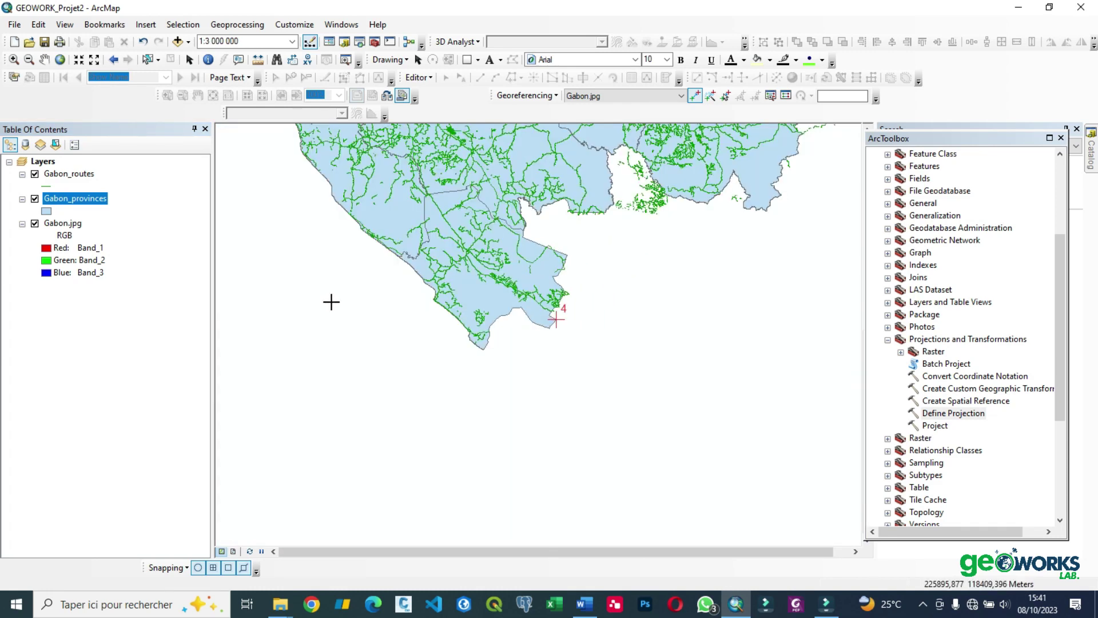
- Review the control points over the Gabon_provinces and Gabon.jpg layers and open the georeferencing link table
scroll(554, 309, up, 5)
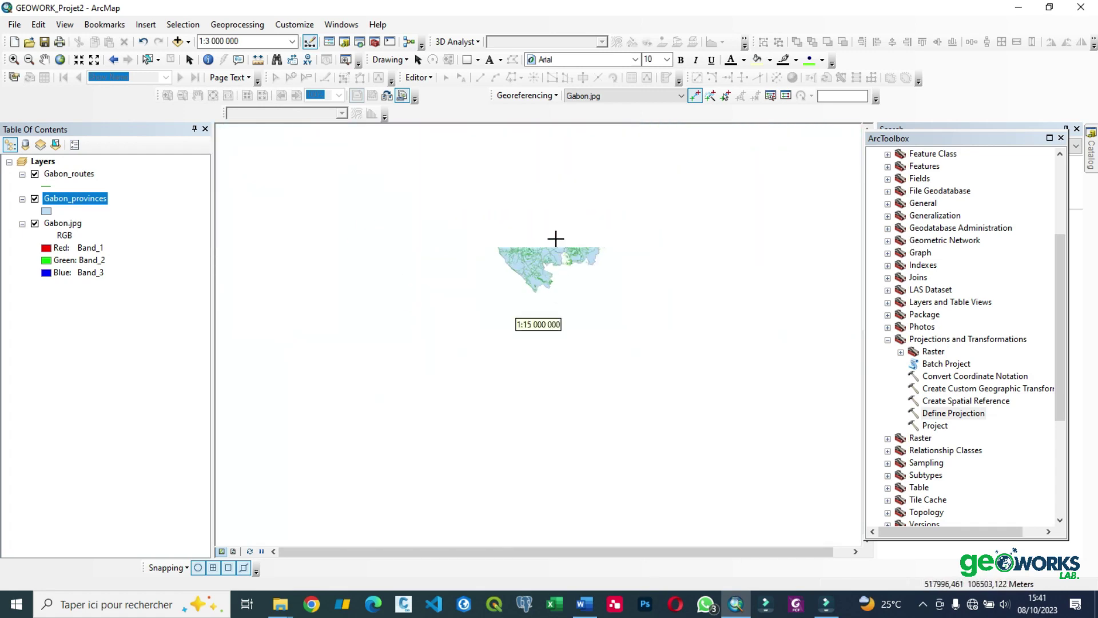
scroll(606, 186, down, 3)
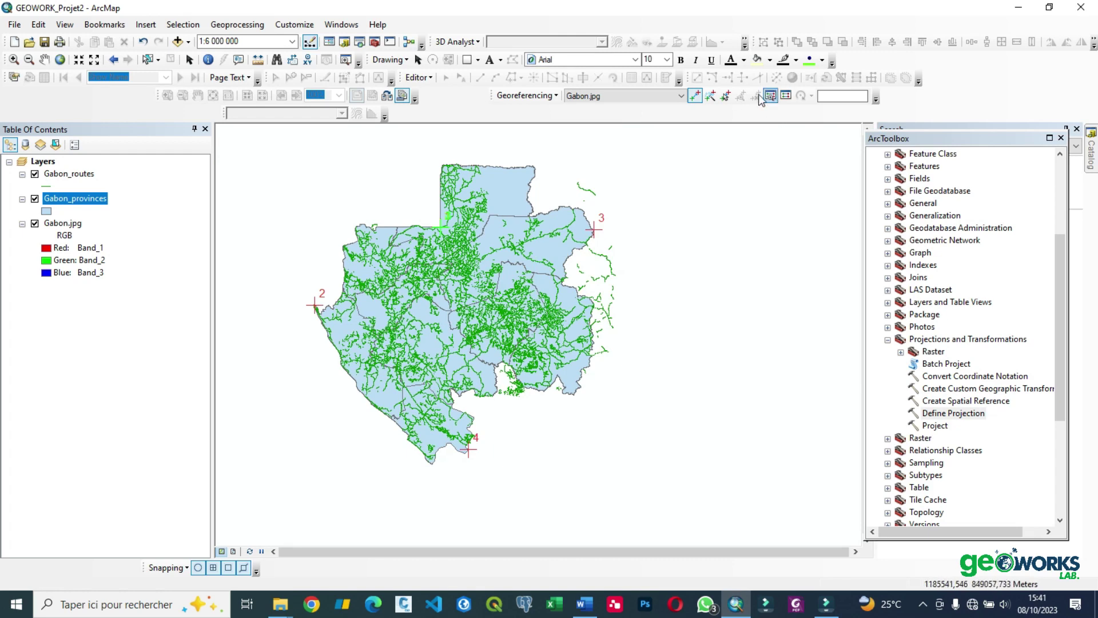
click(699, 99)
scroll(297, 269, up, 1)
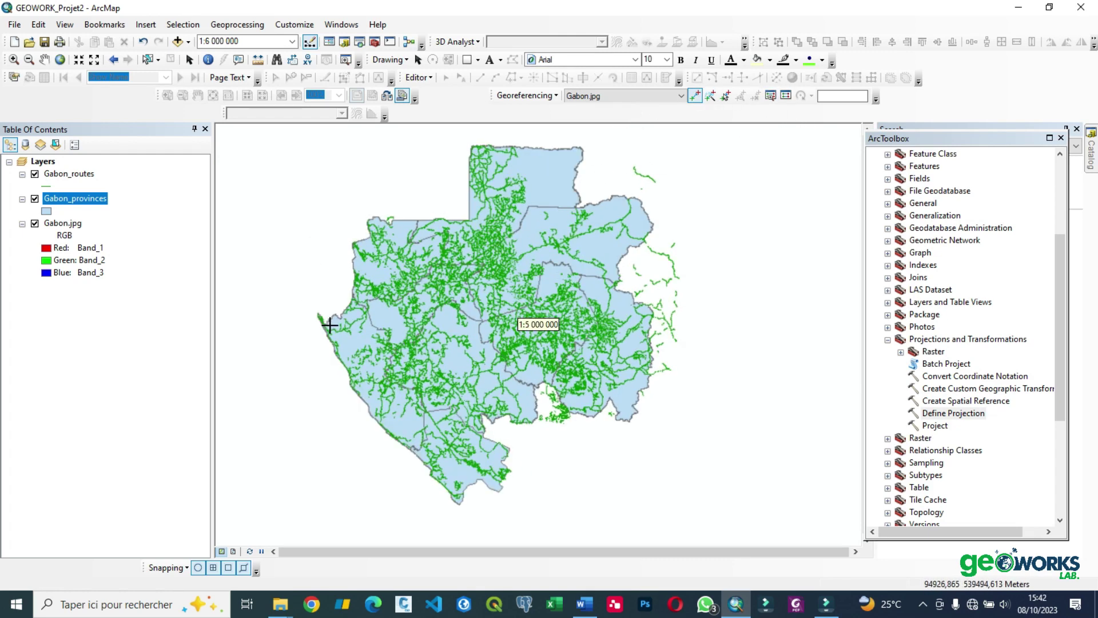
scroll(516, 372, down, 3)
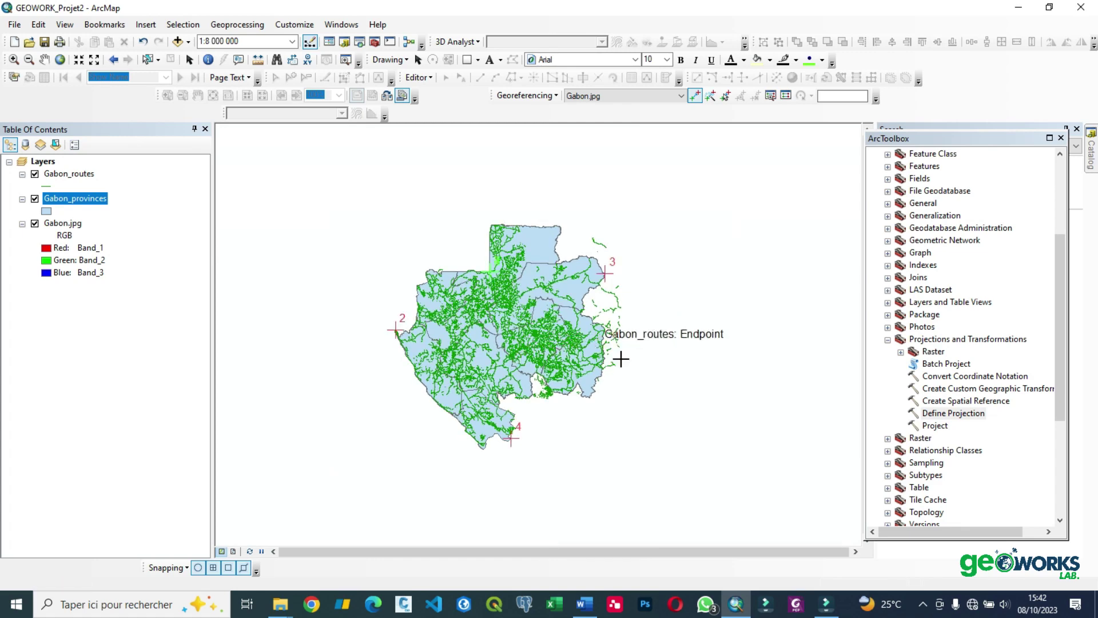
right_click(66, 223)
click(119, 299)
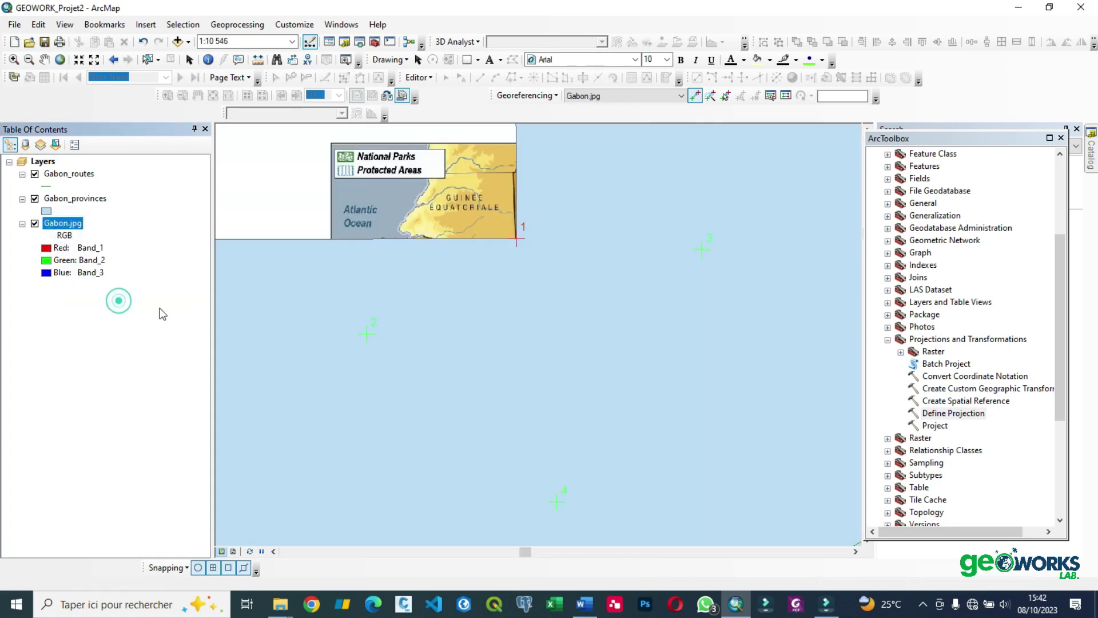
scroll(429, 243, down, 1)
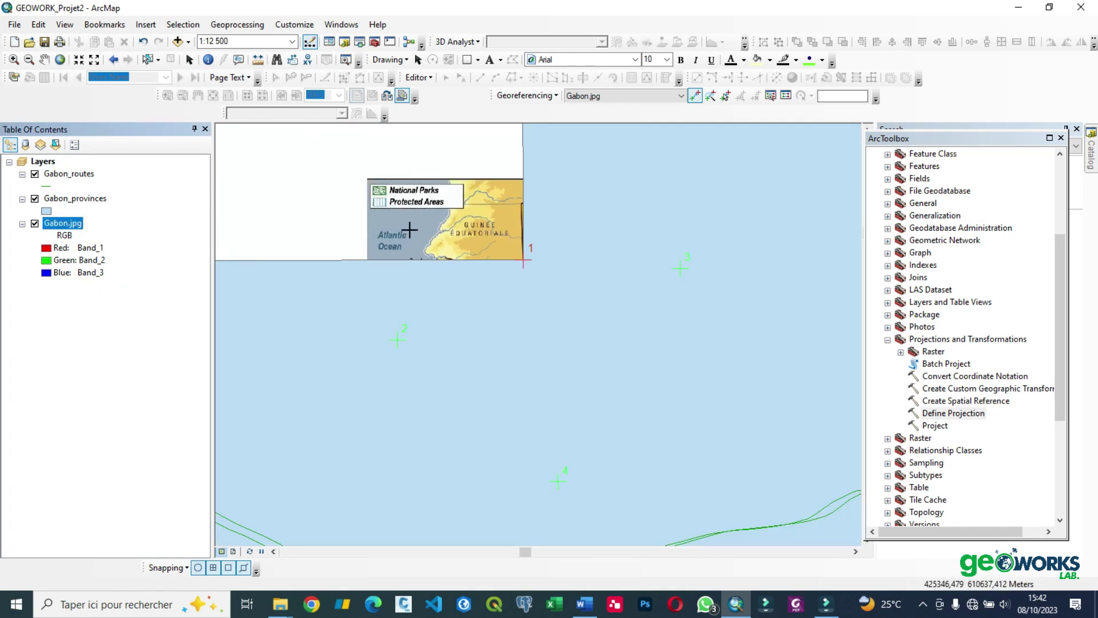
click(378, 222)
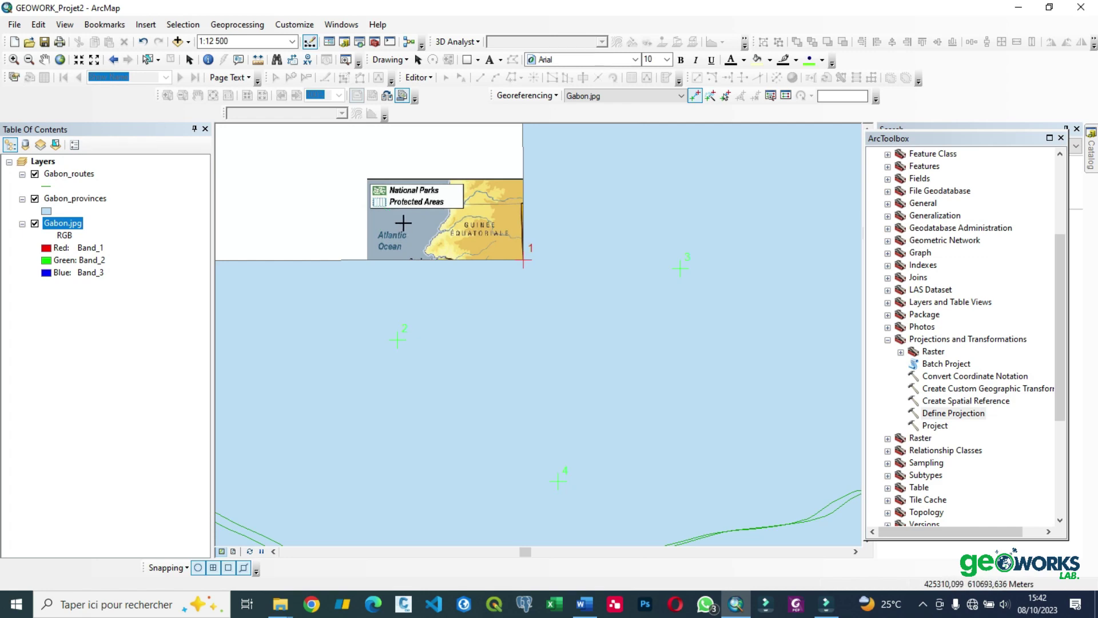
scroll(378, 263, up, 2)
scroll(407, 270, down, 3)
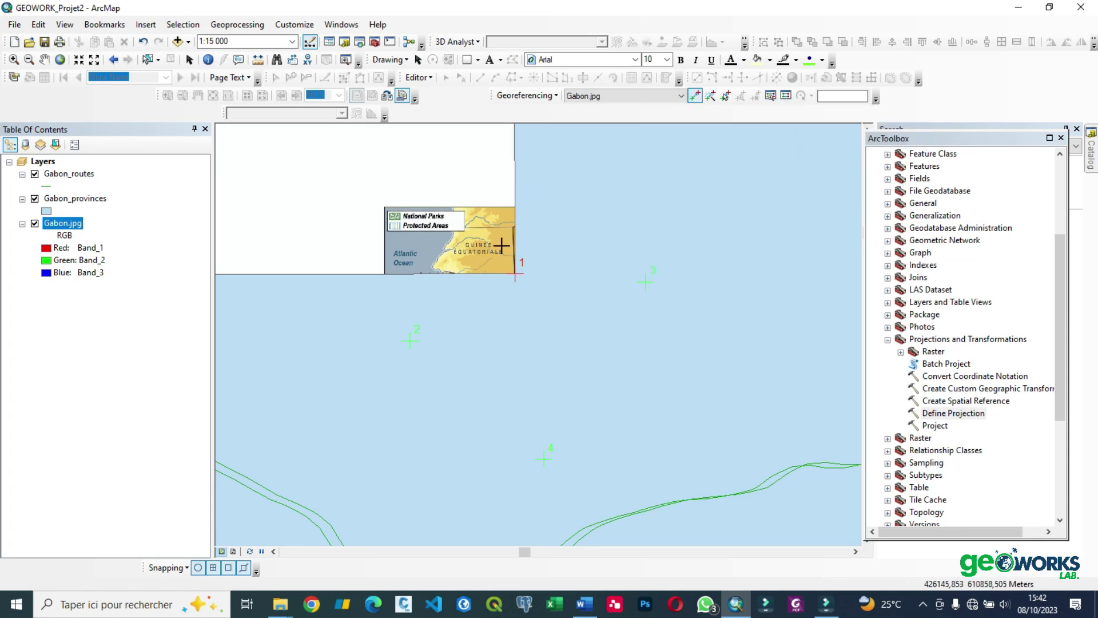
click(786, 96)
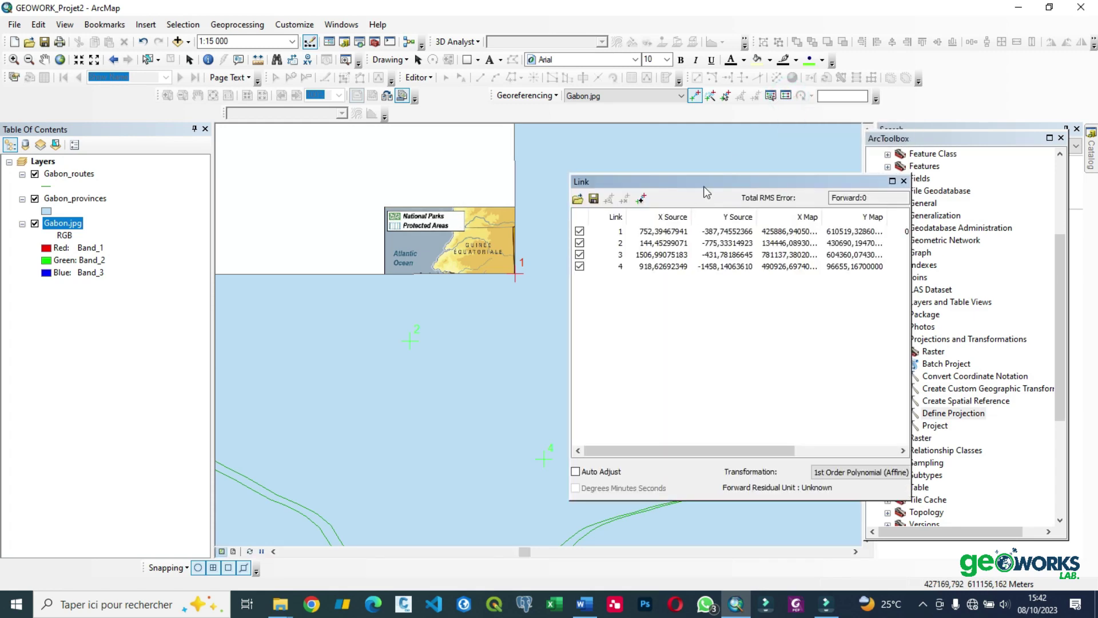
- Review the source and map coordinates of the four links in the link table, inspecting link 1, and close the table
drag(704, 186, 694, 149)
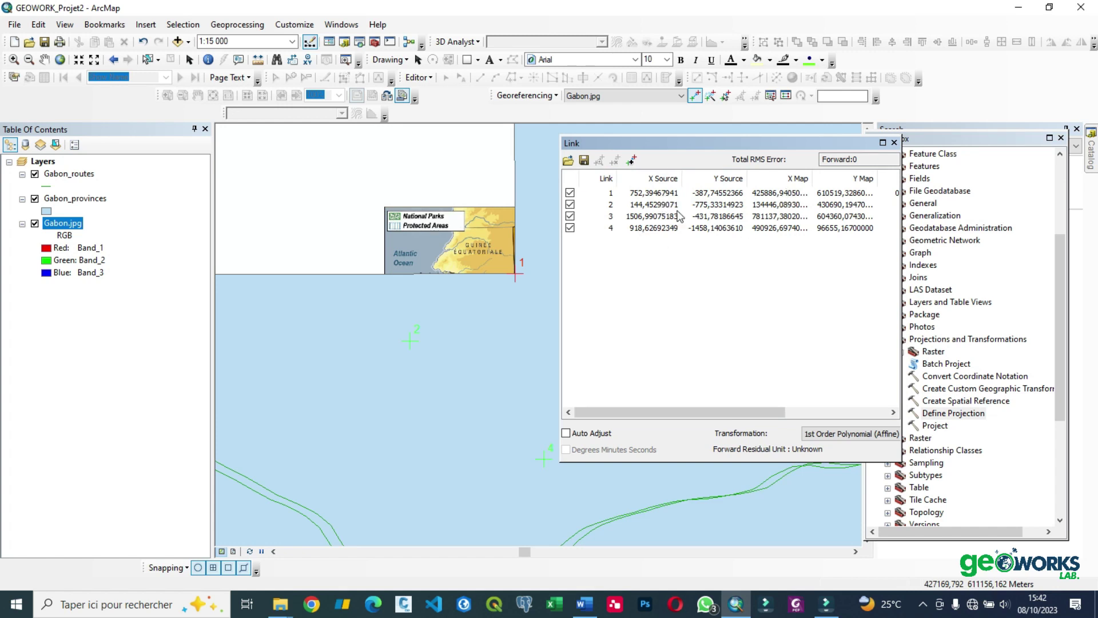
click(793, 194)
click(792, 195)
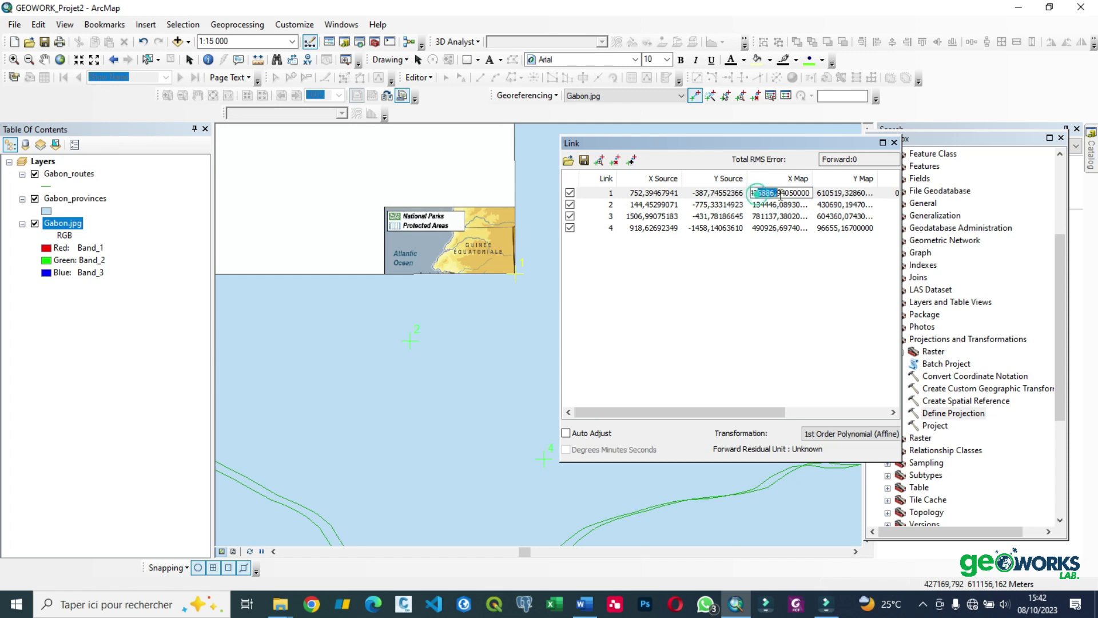
click(728, 356)
click(598, 199)
click(598, 199)
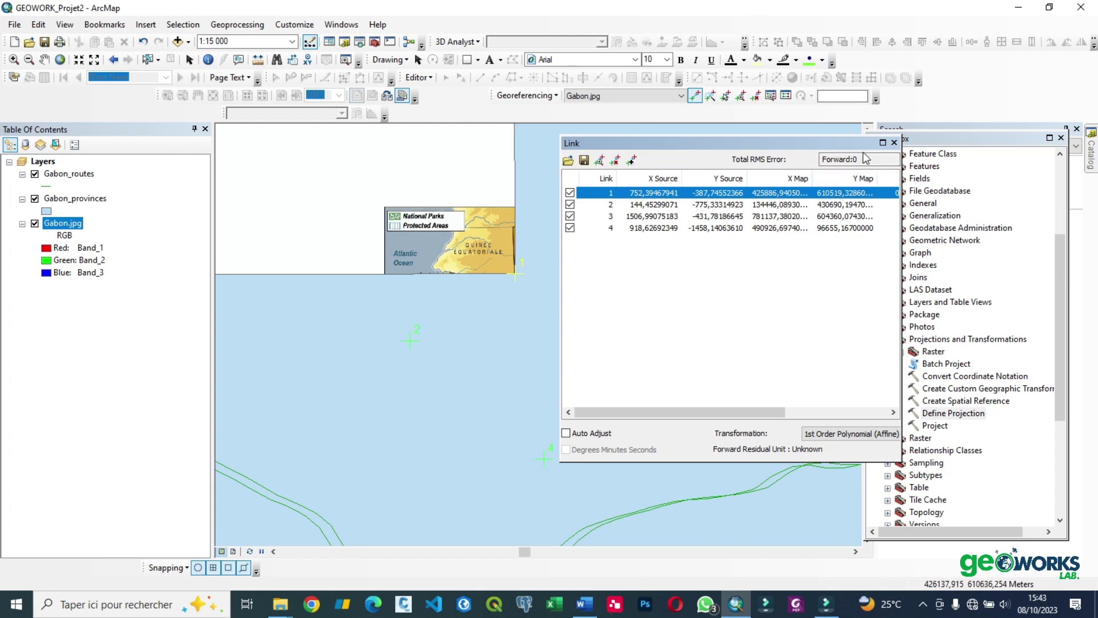
click(900, 150)
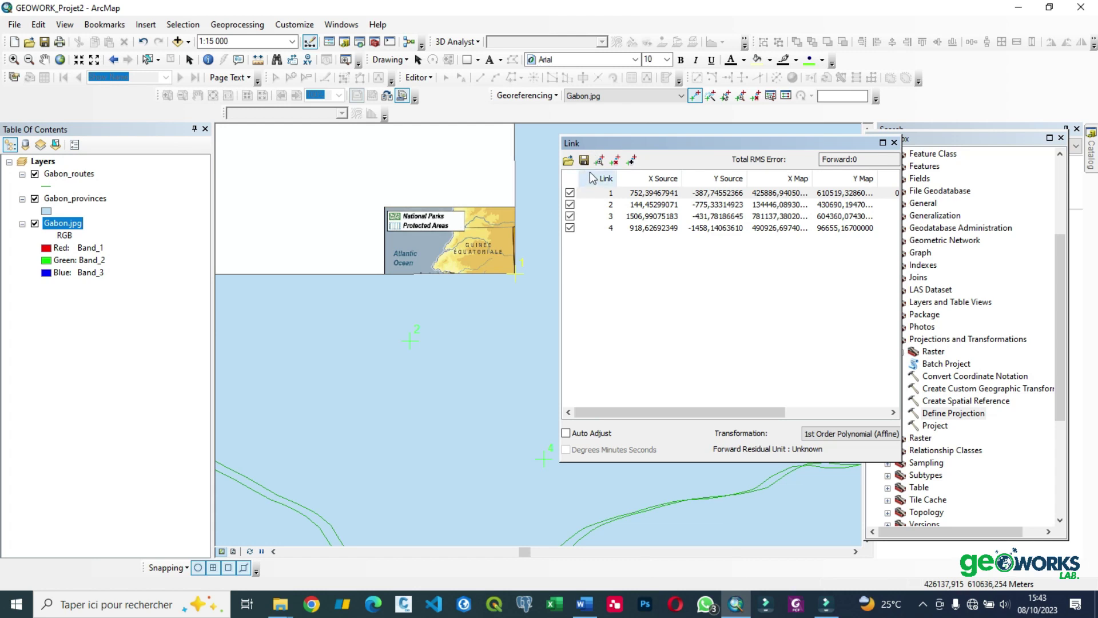
click(895, 142)
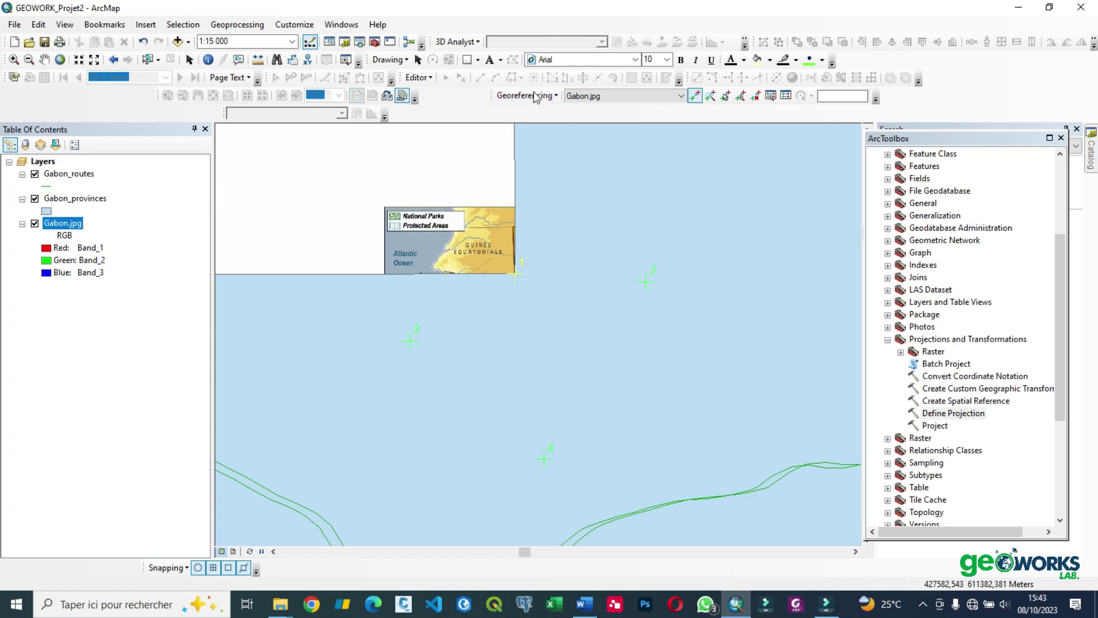
- Update the georeferencing of Gabon.jpg to save the transformation defined by its four control points
click(555, 97)
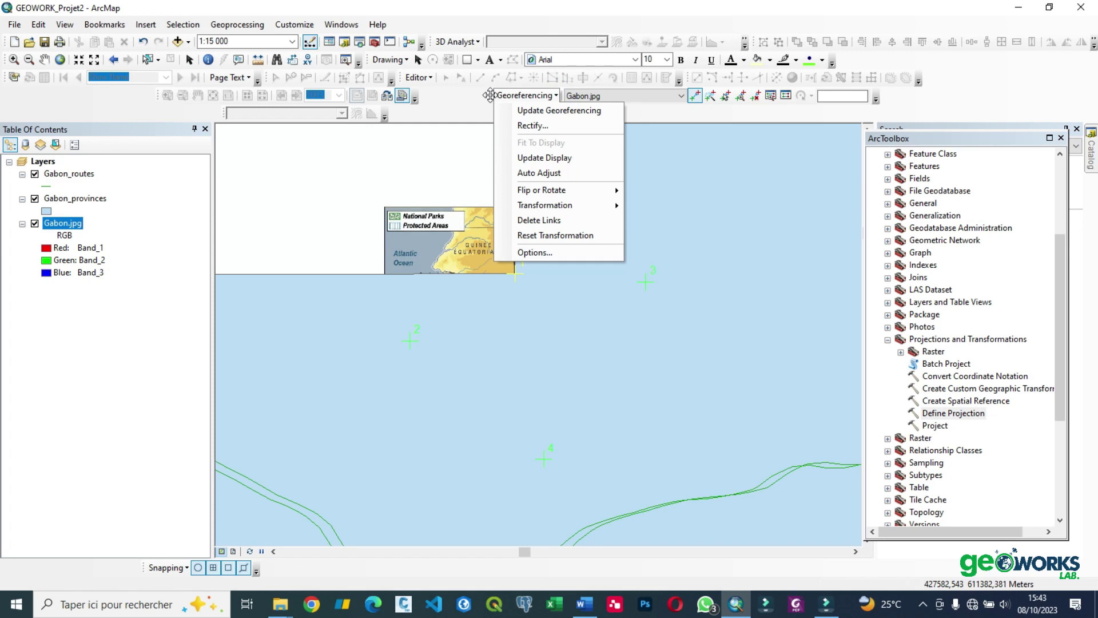
click(491, 95)
click(550, 97)
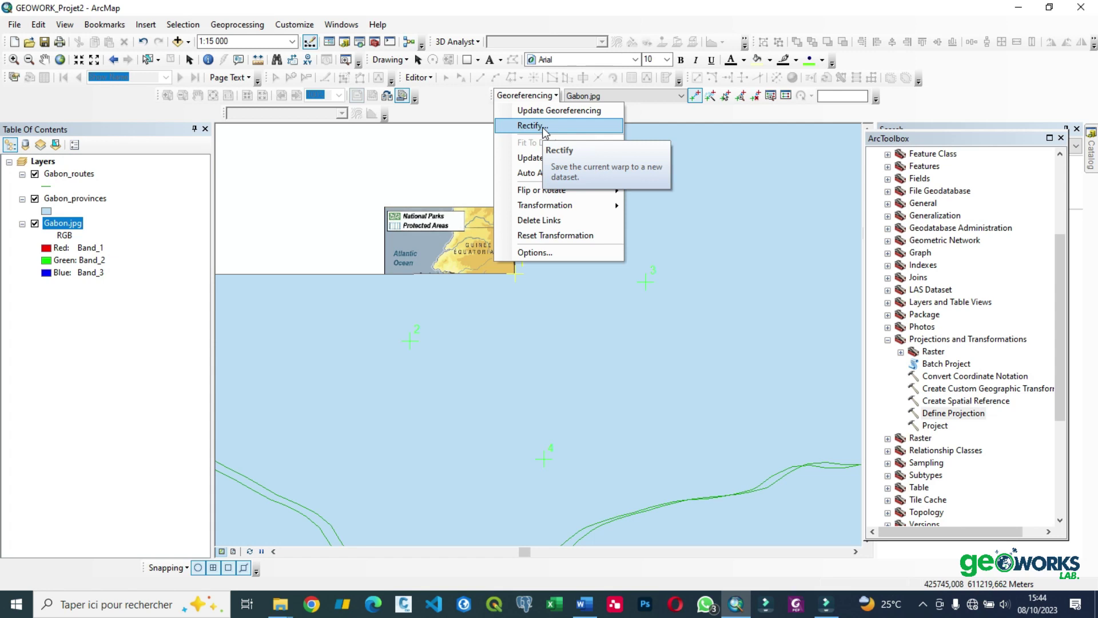
click(595, 110)
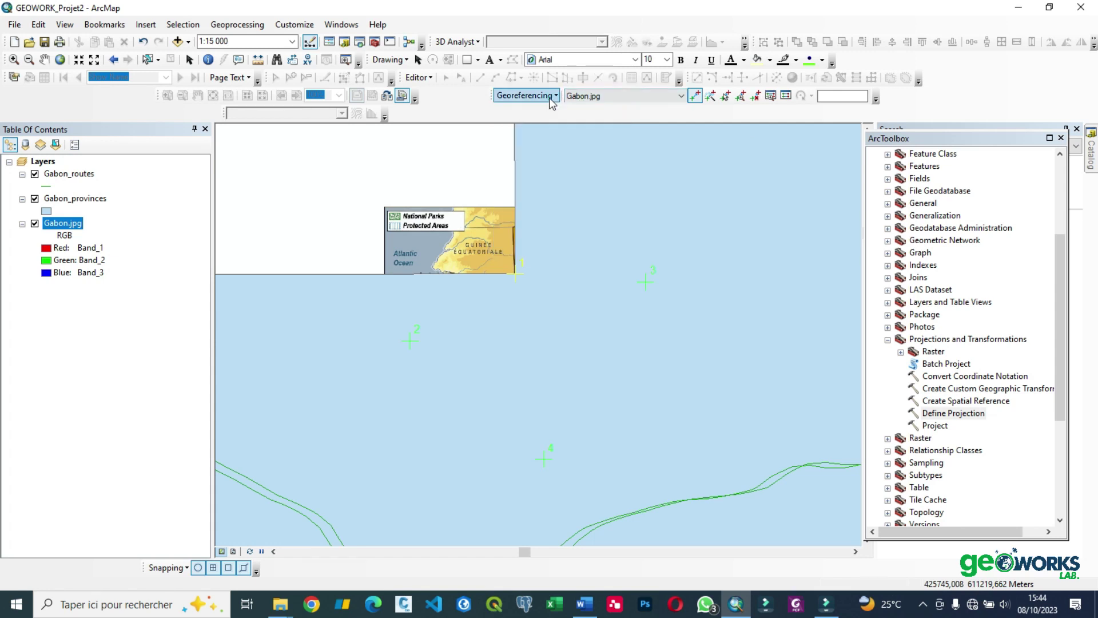
click(525, 96)
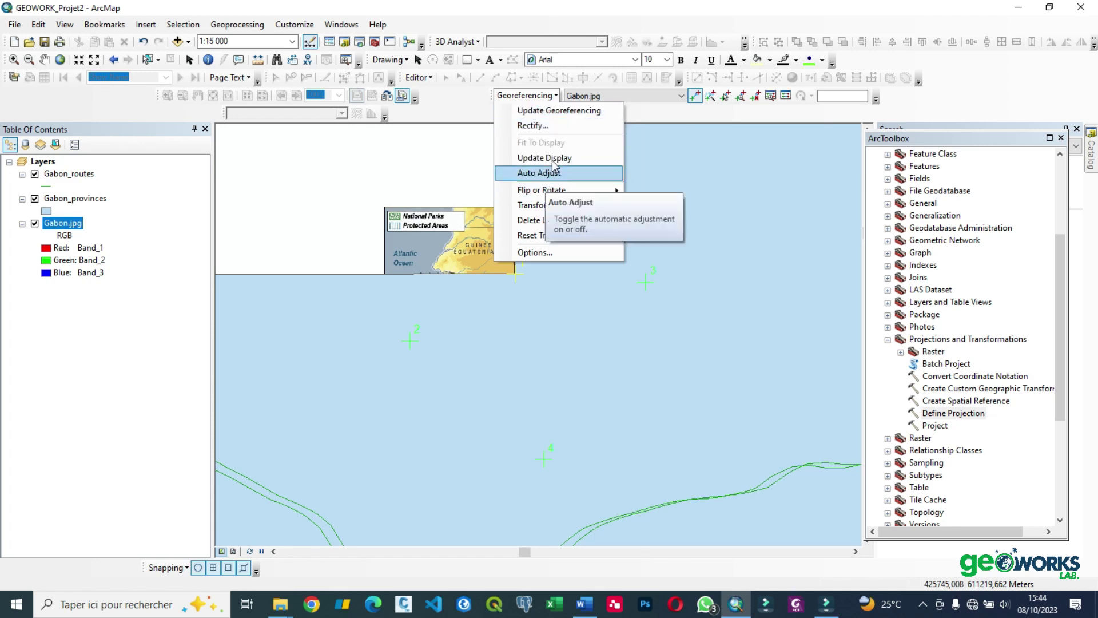
click(558, 110)
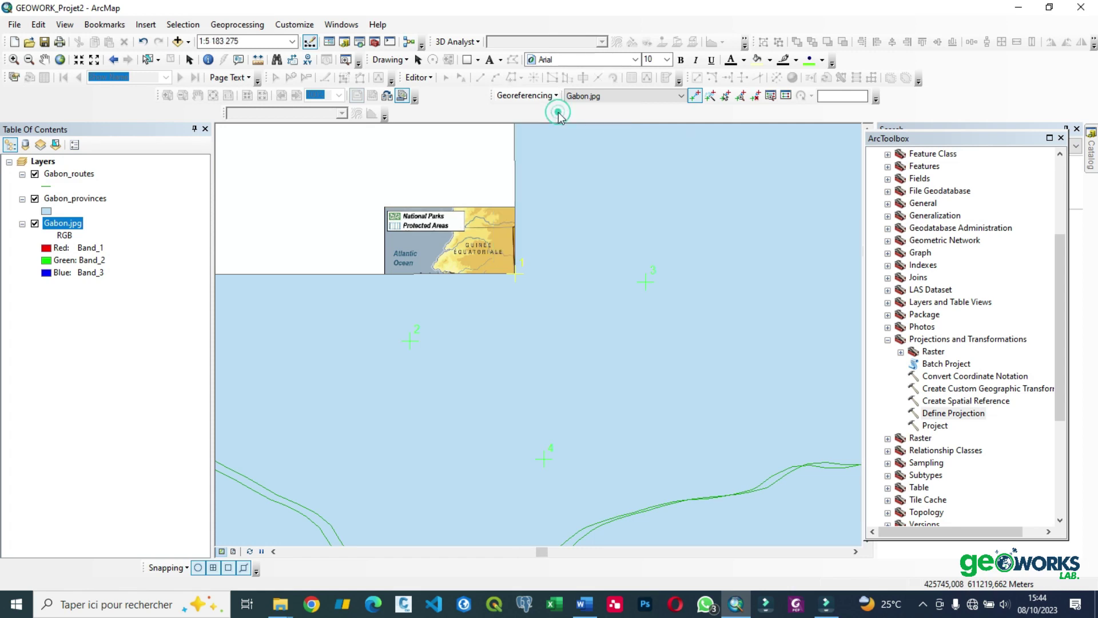
- View the full extent of the georeferenced map and toggle Gabon.jpg off and on to compare it with the vector layers
scroll(513, 359, down, 2)
scroll(513, 360, up, 5)
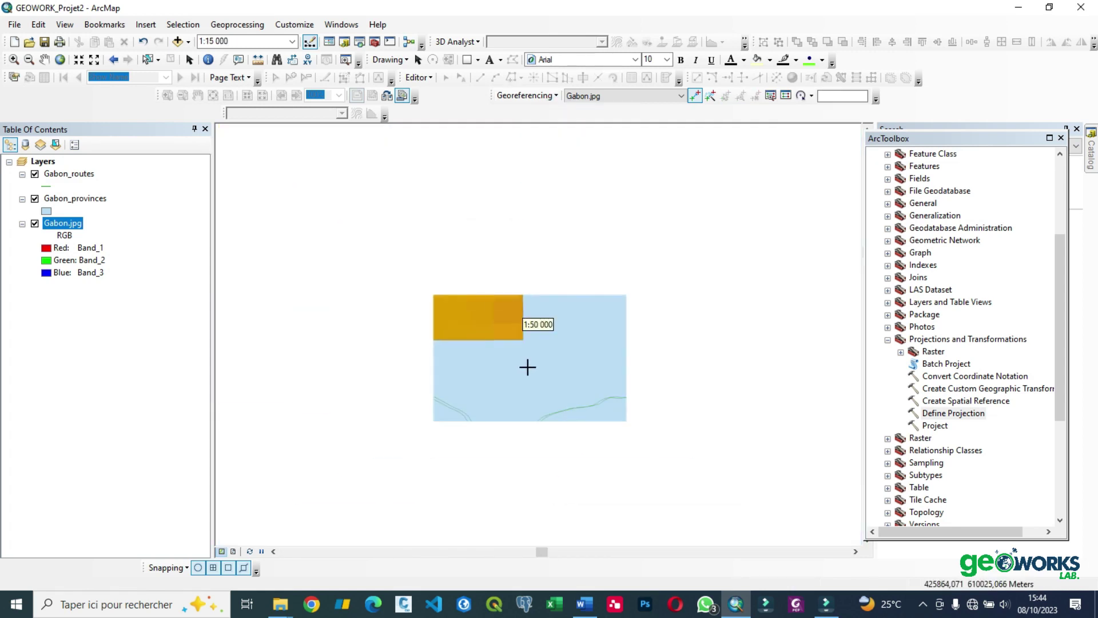
scroll(530, 368, up, 5)
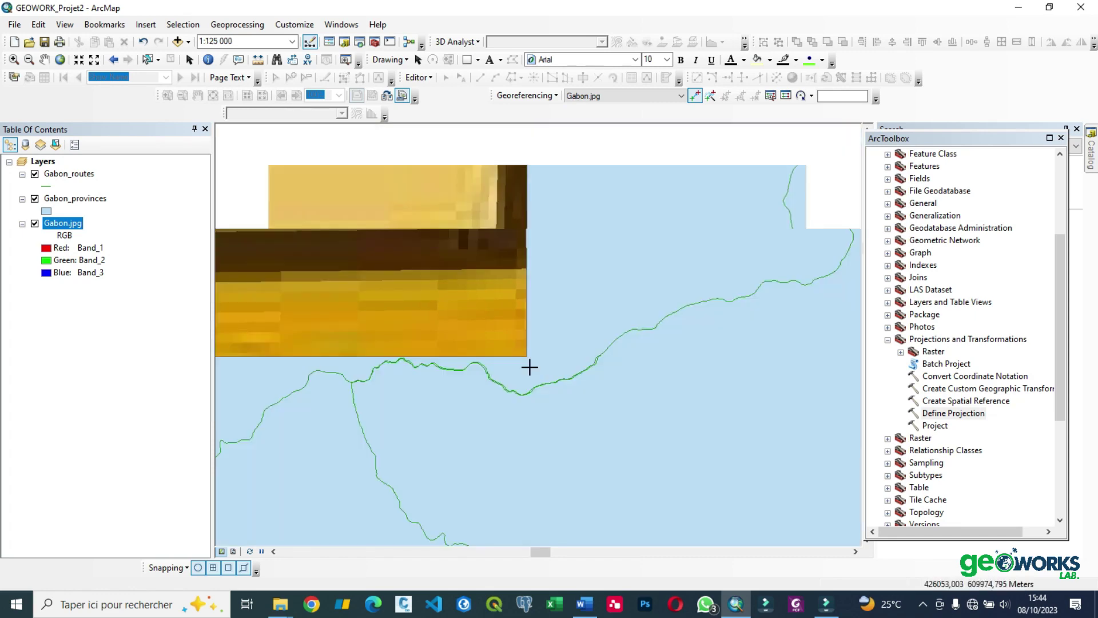
scroll(529, 367, up, 4)
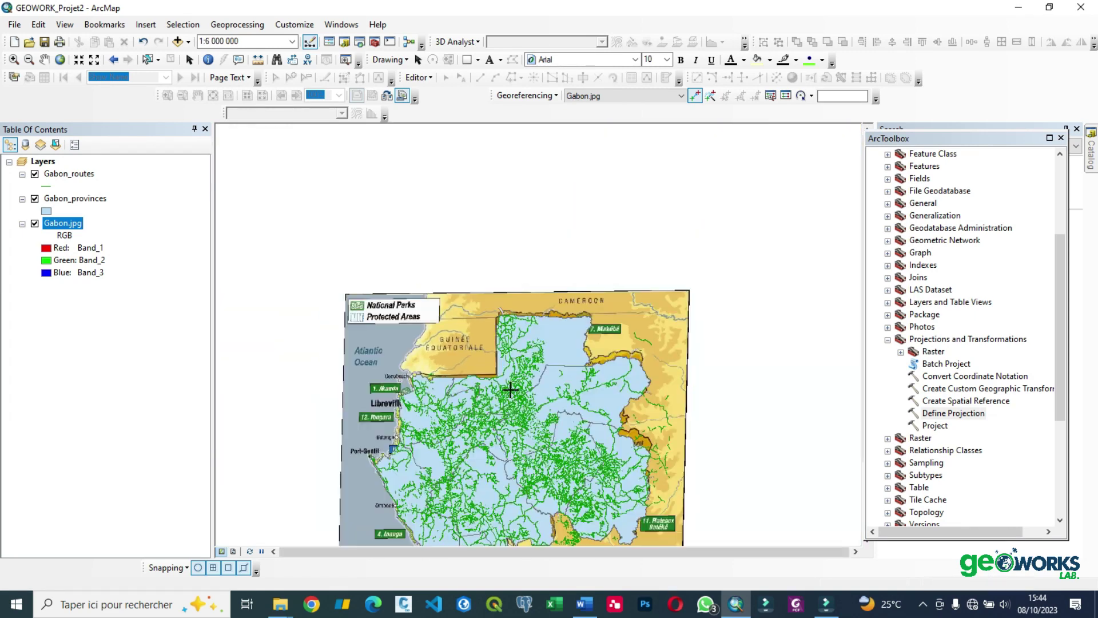
scroll(466, 337, up, 2)
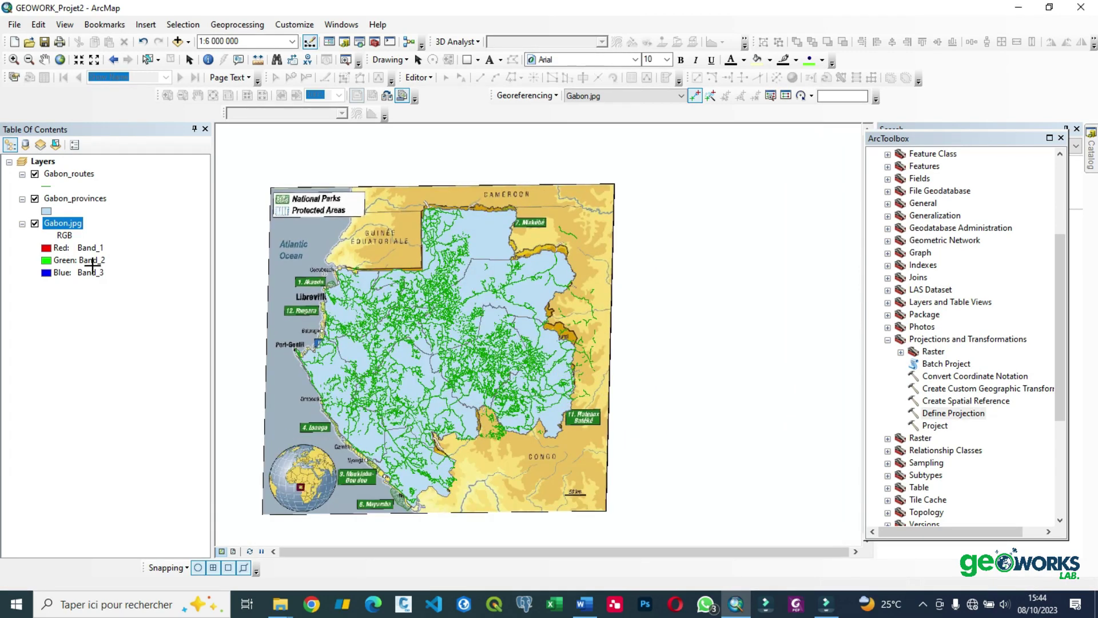
click(35, 223)
click(35, 223)
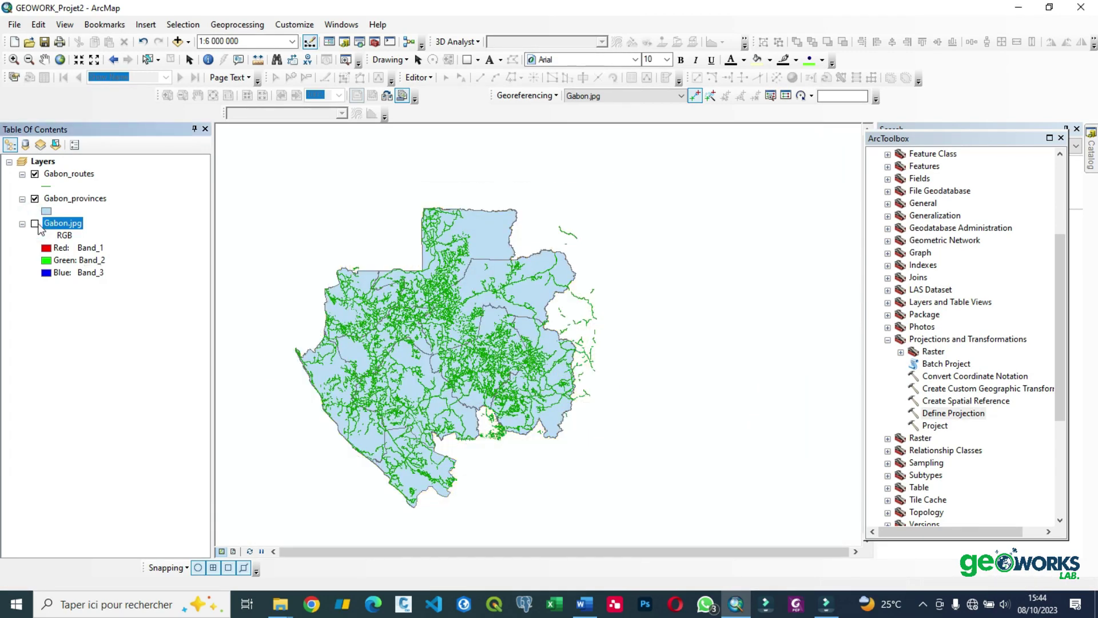
- Toggle the Gabon_provinces layer off and on to check how its borders and the routes align with the raster underneath
click(35, 198)
click(35, 199)
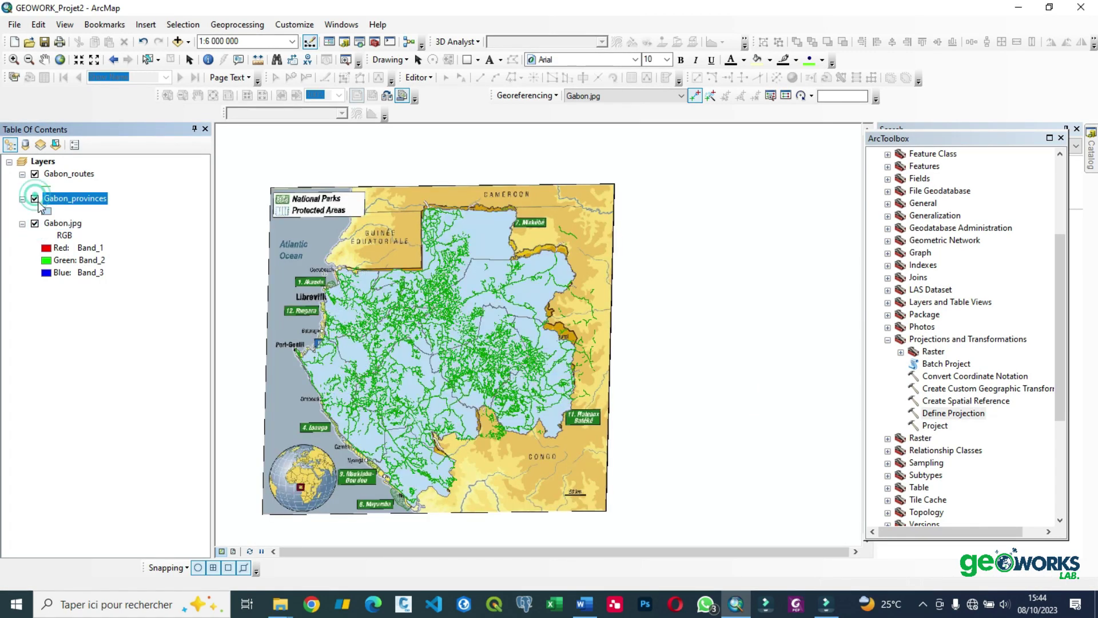
click(36, 199)
click(36, 200)
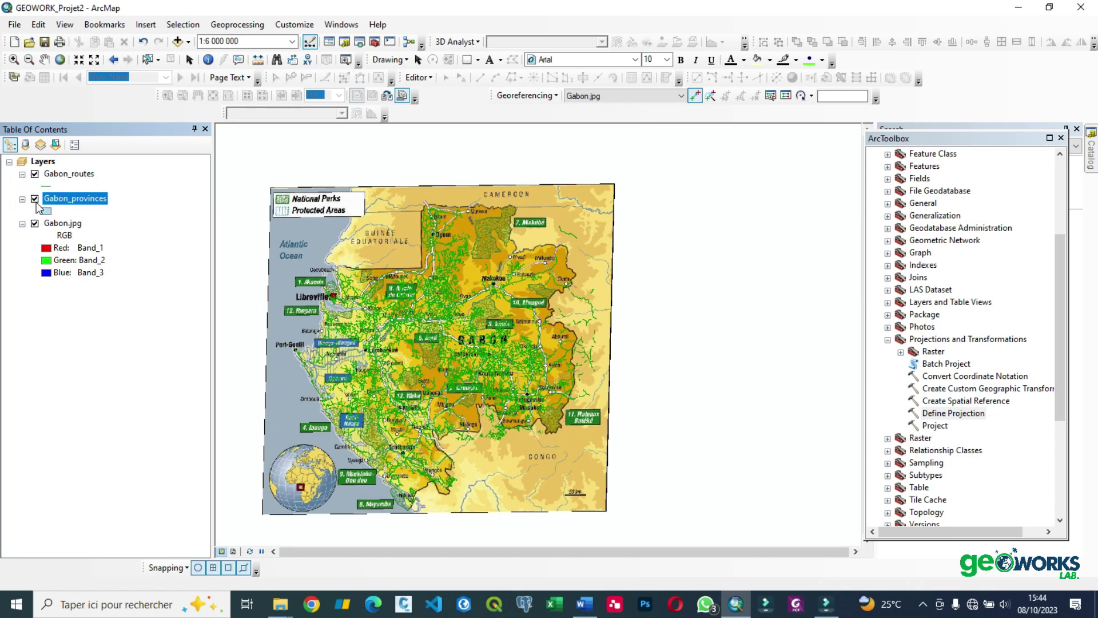
click(35, 199)
click(36, 200)
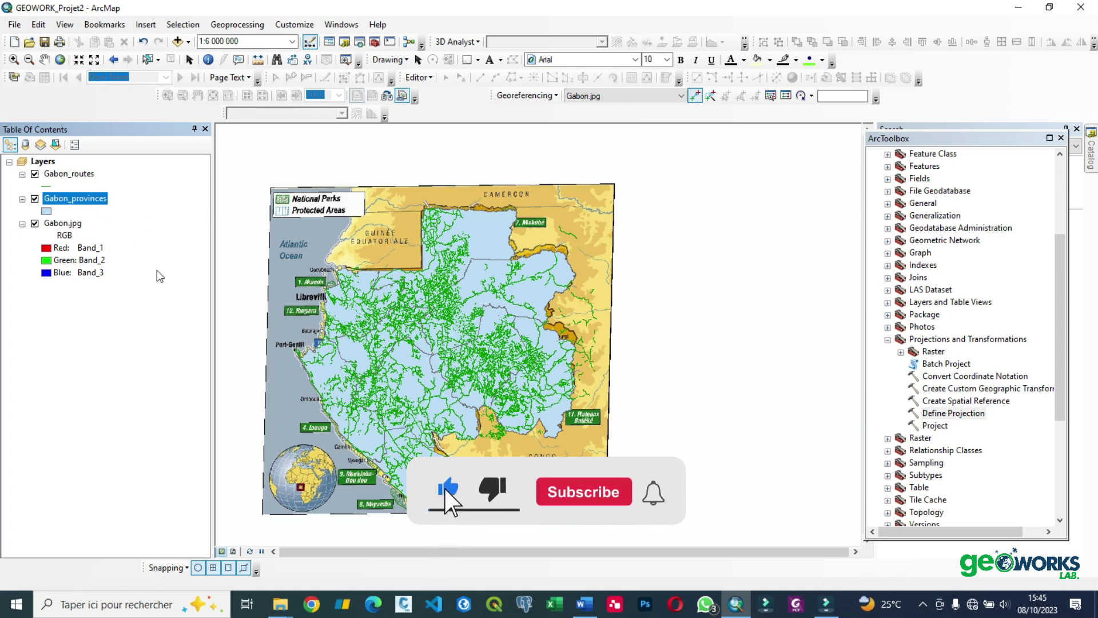
scroll(384, 321, down, 2)
scroll(385, 322, up, 2)
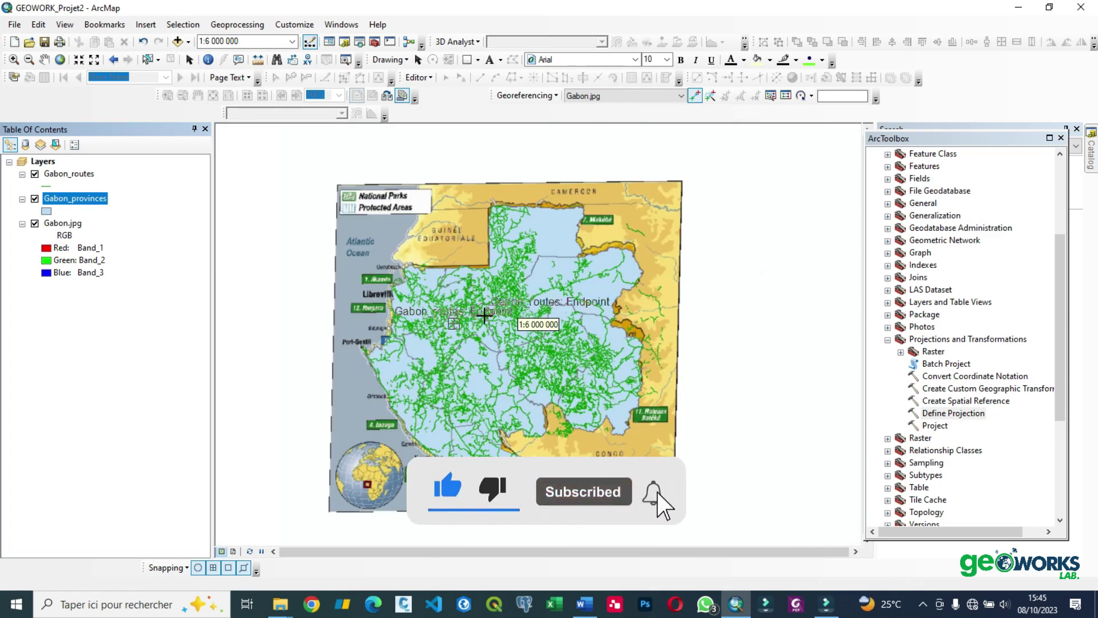
scroll(503, 323, down, 1)
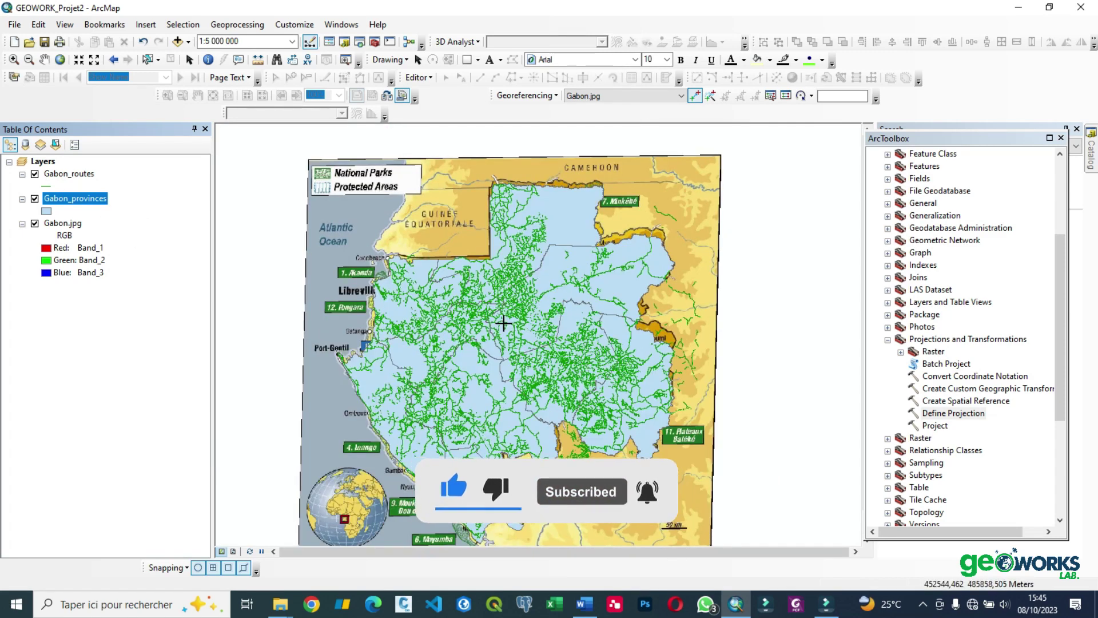